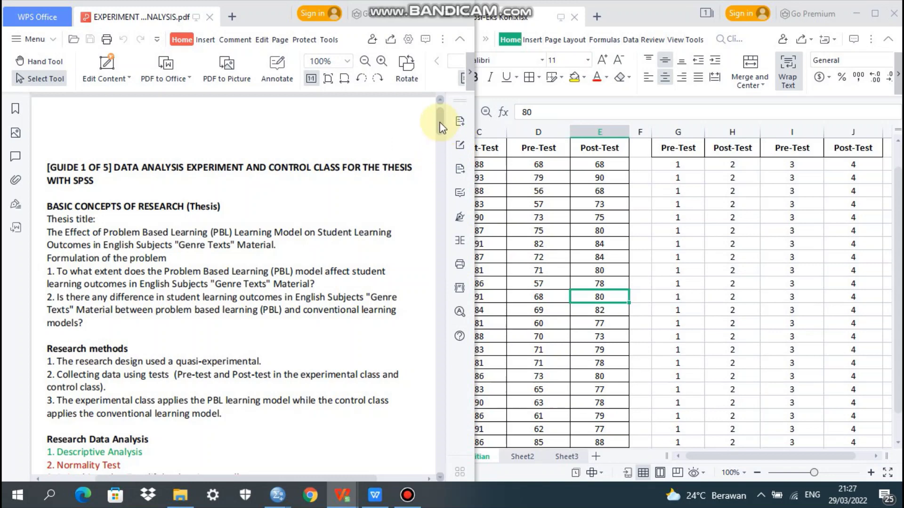
- Read the PDF guide through the descriptive statistics table and review the experiment and control class scores in the spreadsheet
scroll(440, 134, down, 5)
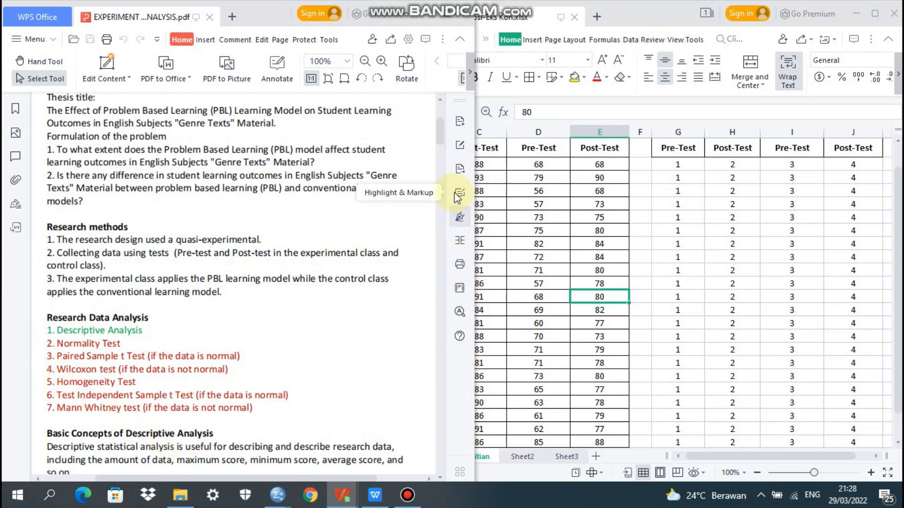
drag(440, 140, 439, 151)
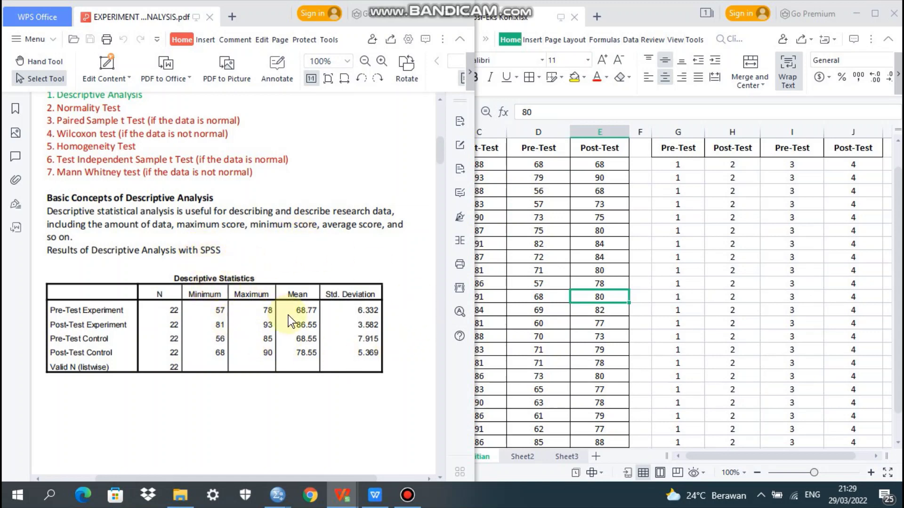
click(677, 359)
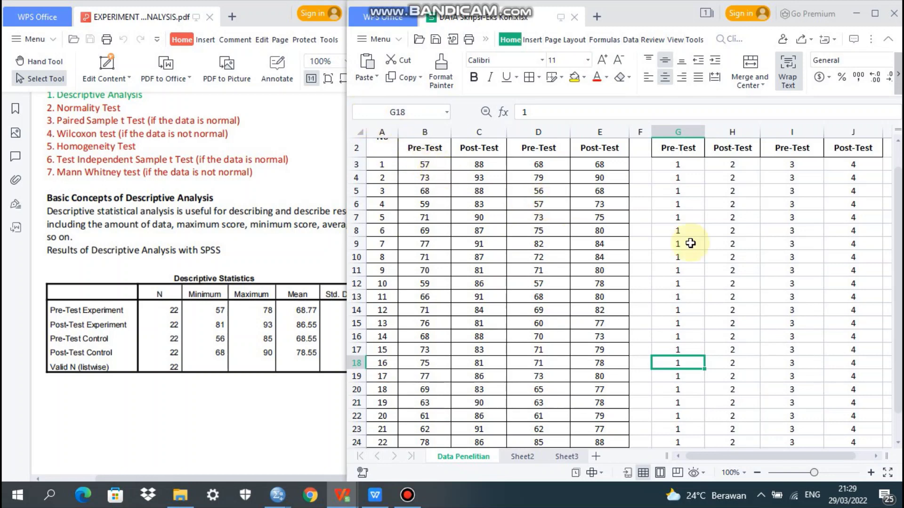
drag(900, 240, 900, 227)
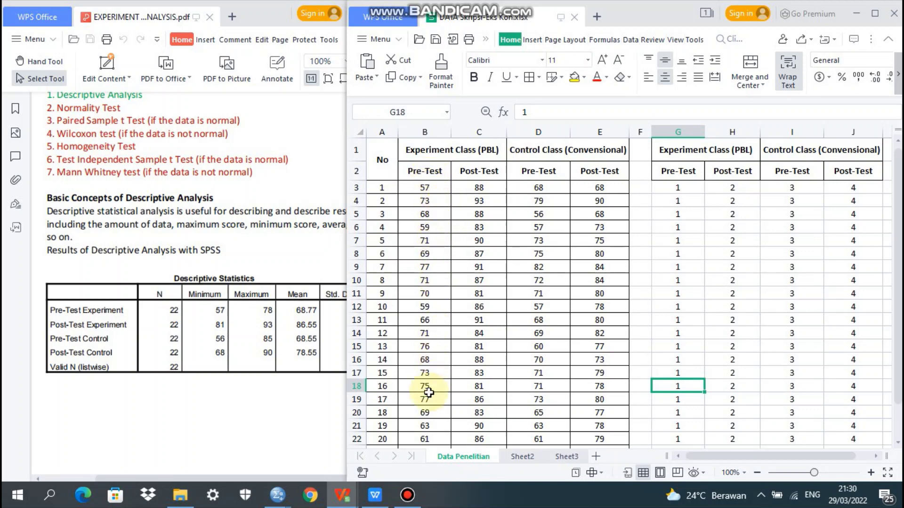
click(898, 182)
drag(899, 183, 898, 202)
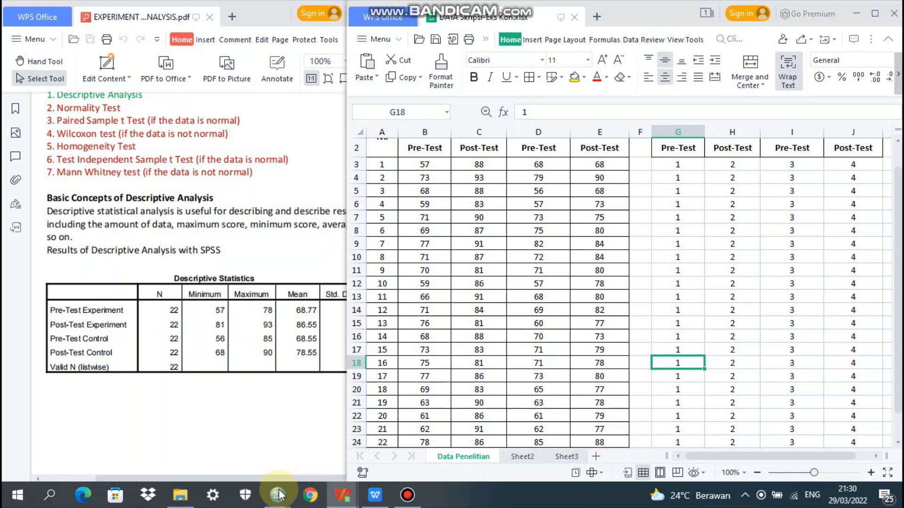
- Switch to the SPSS Data Editor, look at the data grid and show the variable definitions
mouse_move(278, 499)
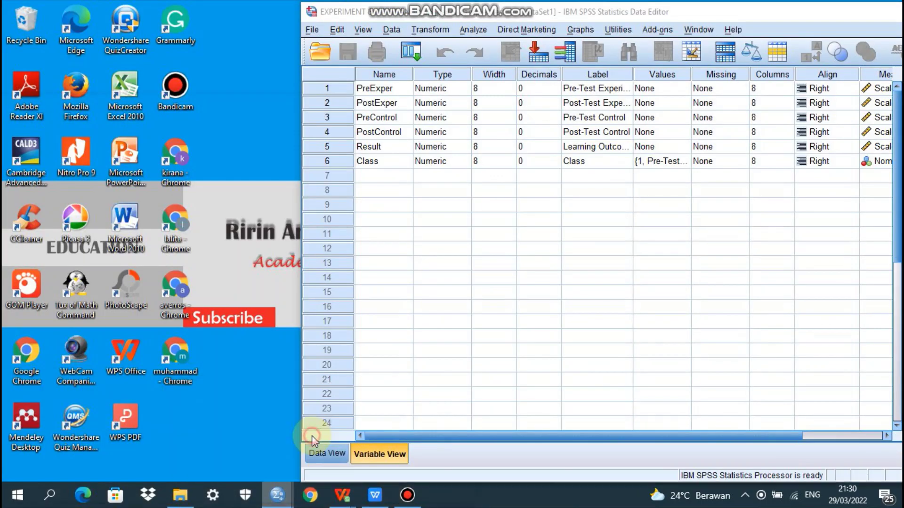
click(314, 436)
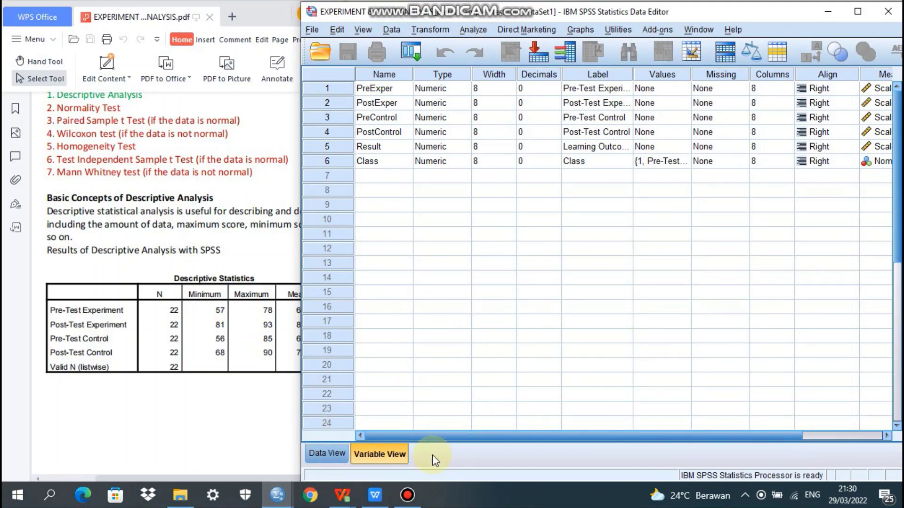
click(322, 455)
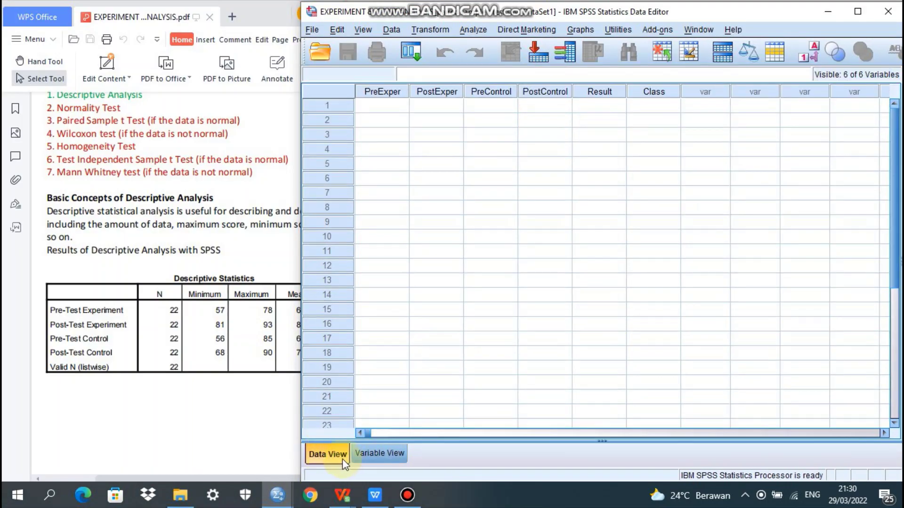
click(383, 454)
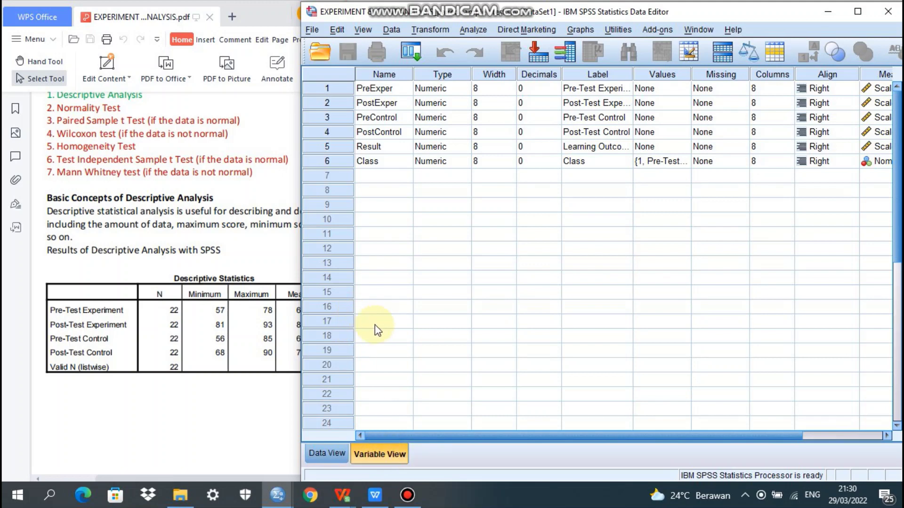
- Name the first variable PreExper and label it Pre-Test Experiment
click(382, 92)
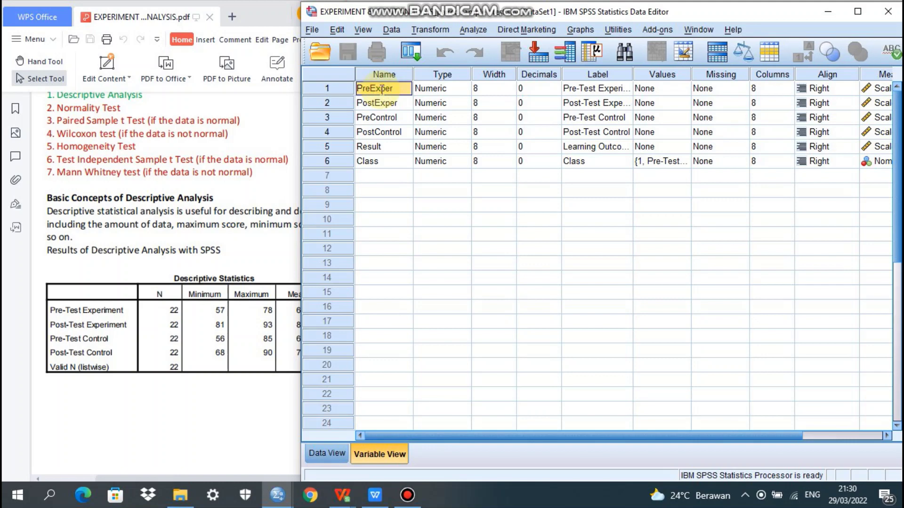
text(P)
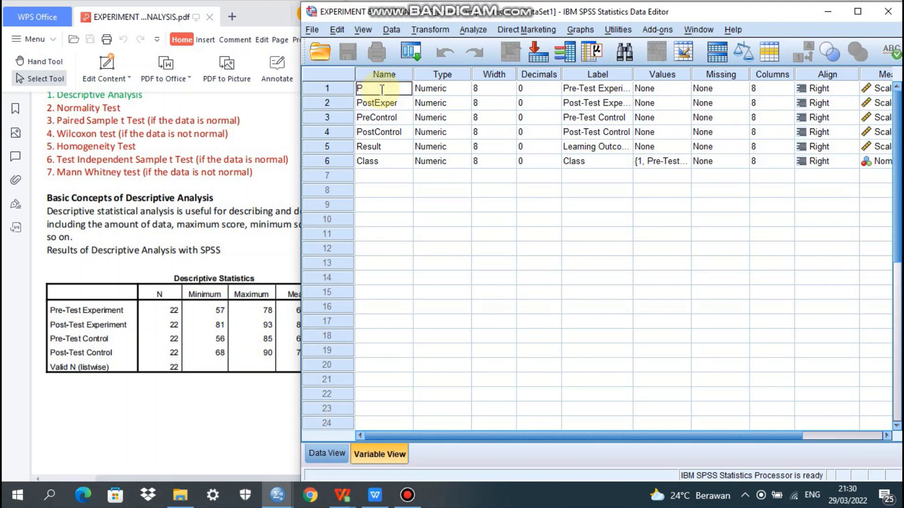
text(reExper)
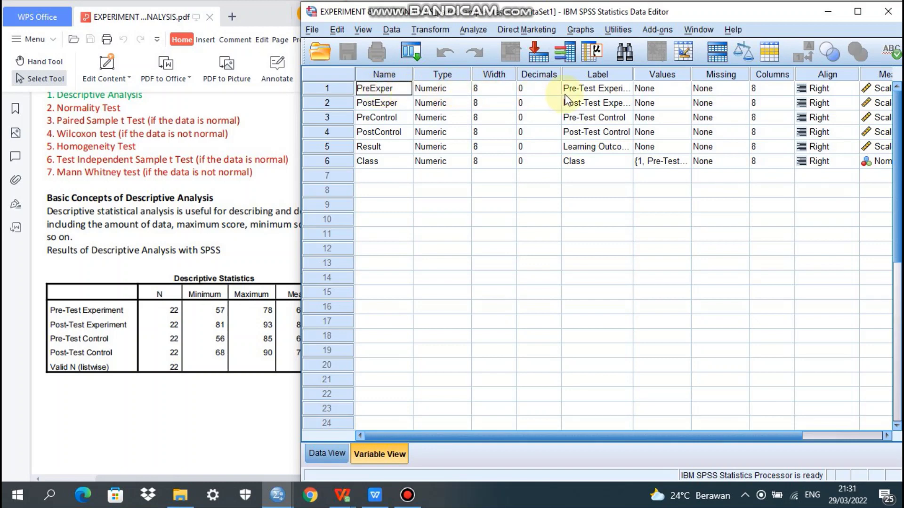
click(589, 88)
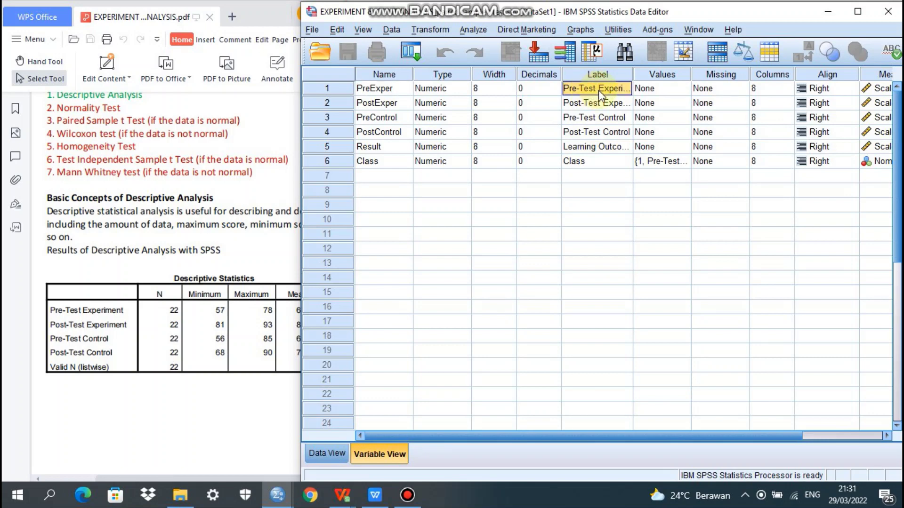
text(Pre-)
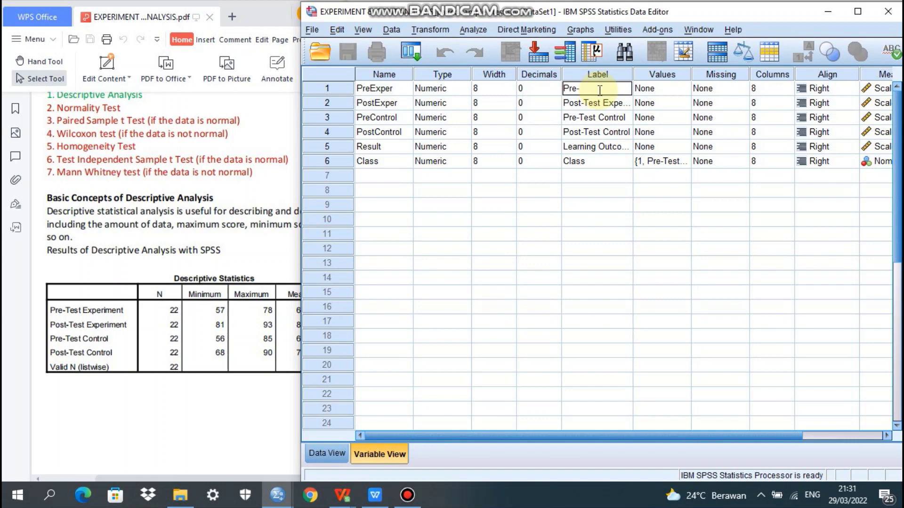
text(Test Experiment)
- Name the second variable PostExper and label it Post-Test Experiment
click(385, 105)
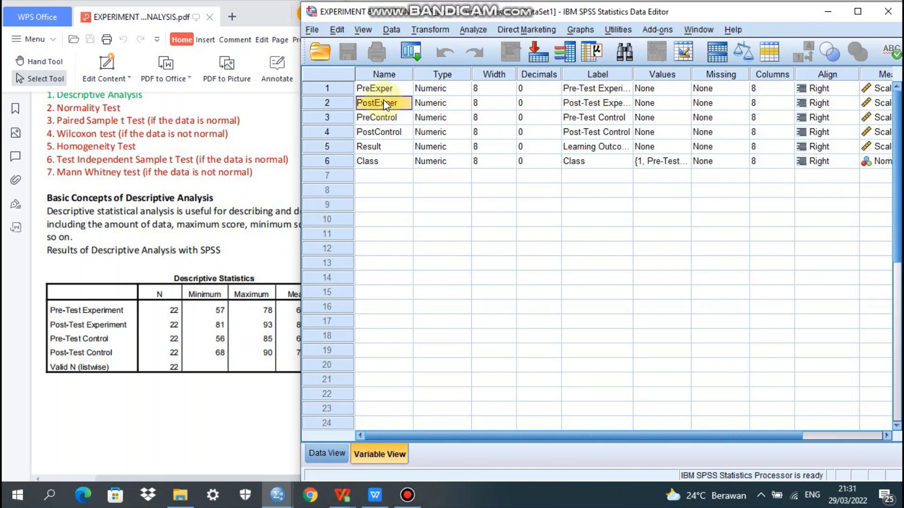
text(PostExper)
click(589, 104)
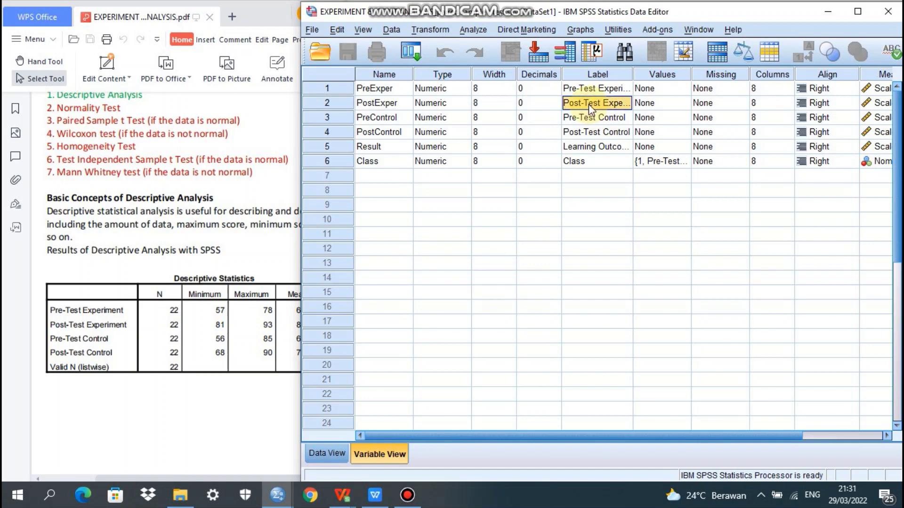
text(Post-Tes)
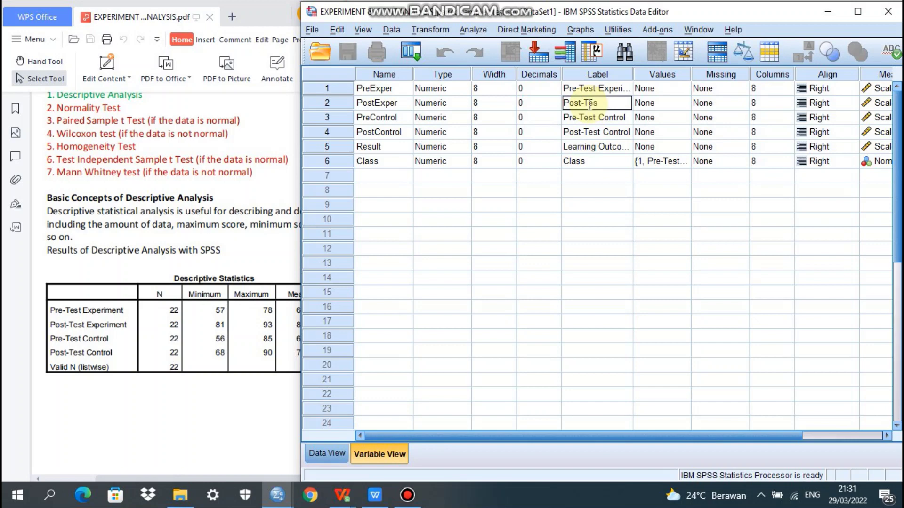
text(t Experiment)
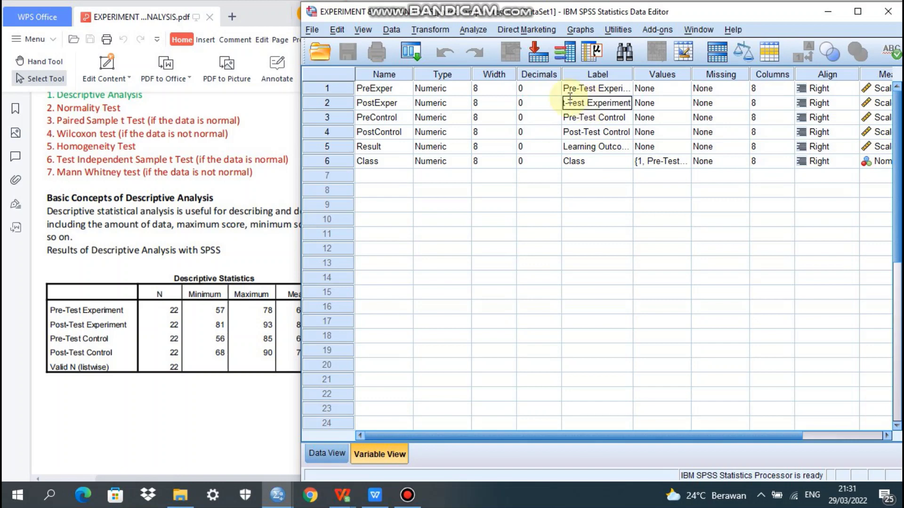
- Name the third variable PreControl and label it Pre-Test Control
click(395, 120)
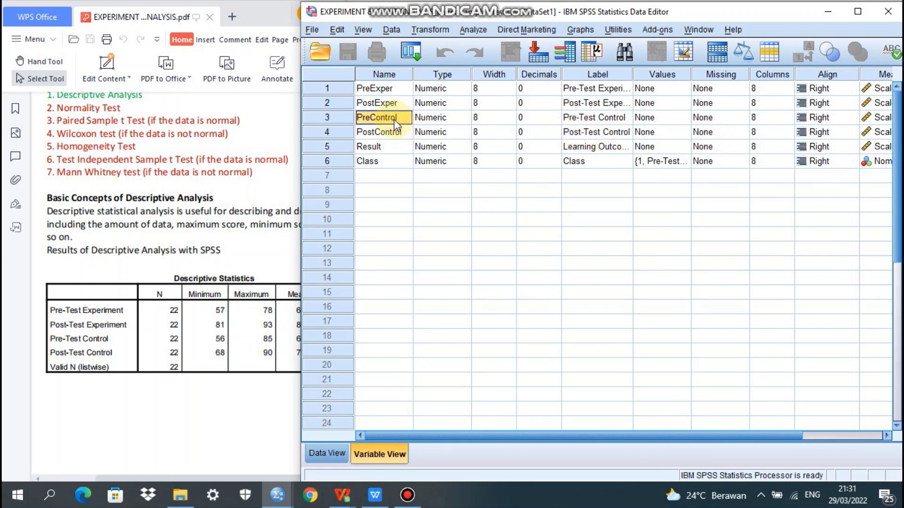
text(PreControl)
click(592, 118)
text(Pre-T)
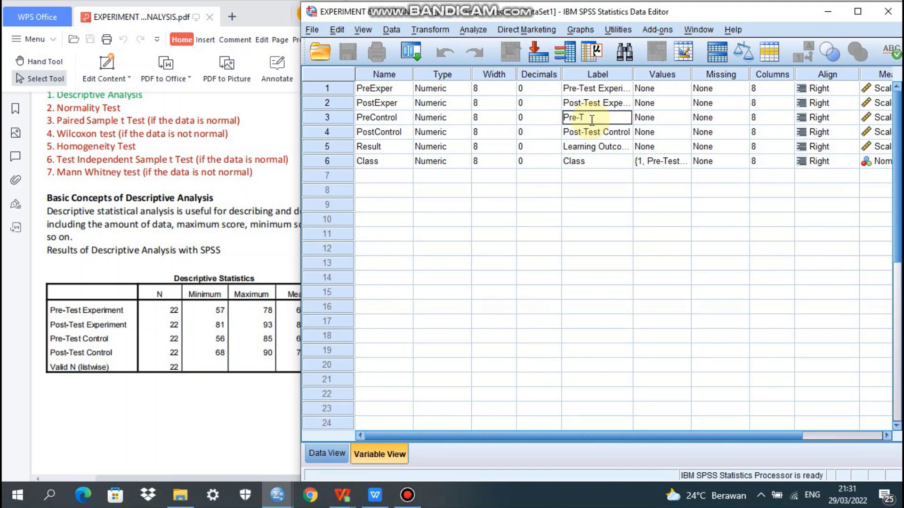
text(est5)
key(BackSpace)
text(Control)
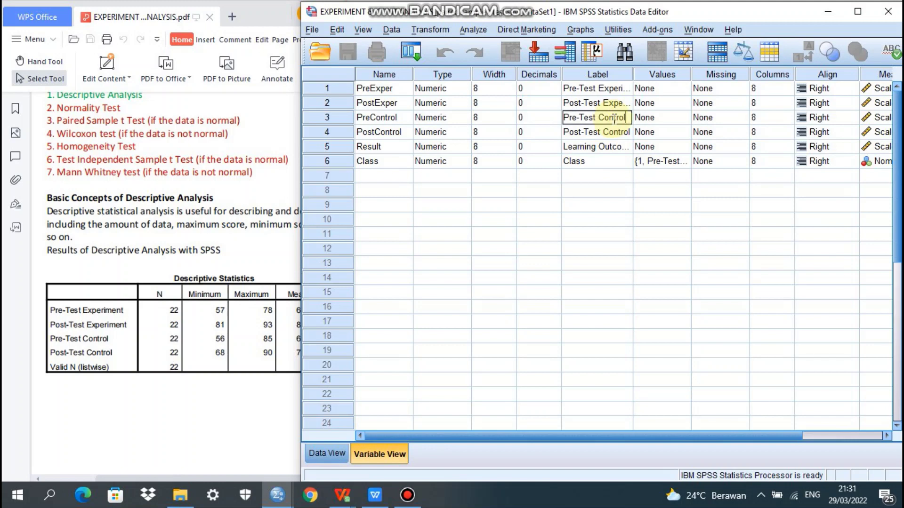
- Name the fourth variable PostControl and label it Post-Test Control
click(394, 133)
text(PostC)
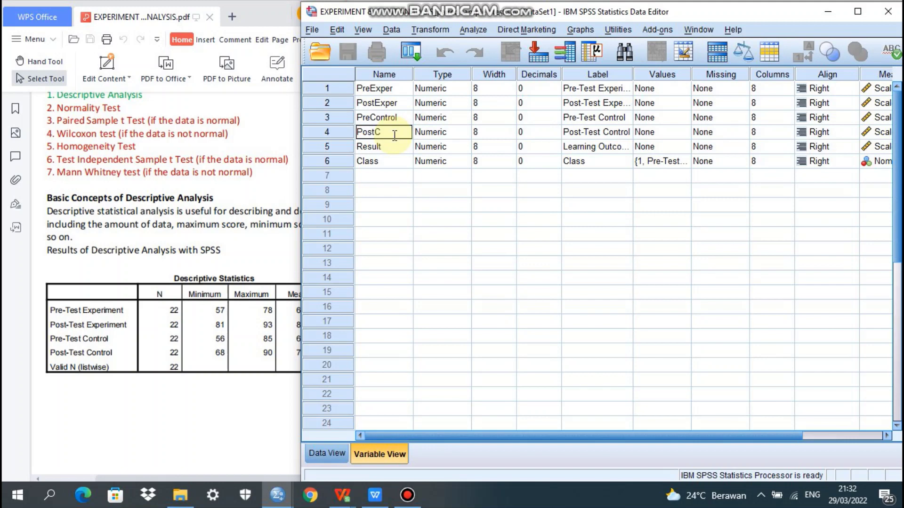
text(ontrol)
click(569, 132)
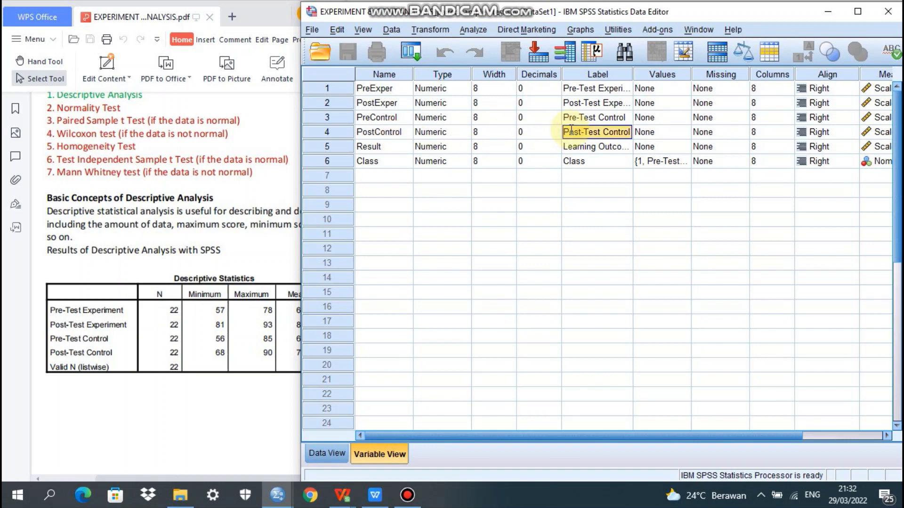
text(Post-T)
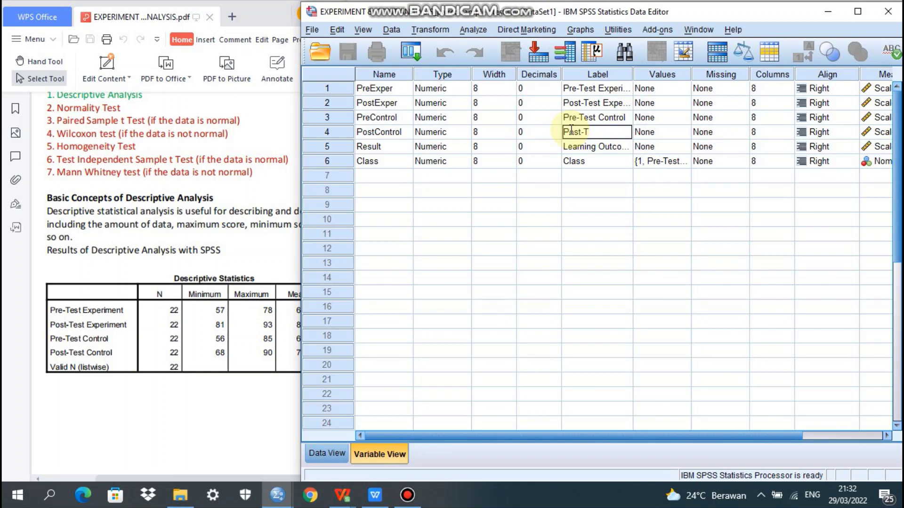
text(est Control)
- Check the decimals setting of the pre-test and post-test variables
click(540, 89)
click(533, 104)
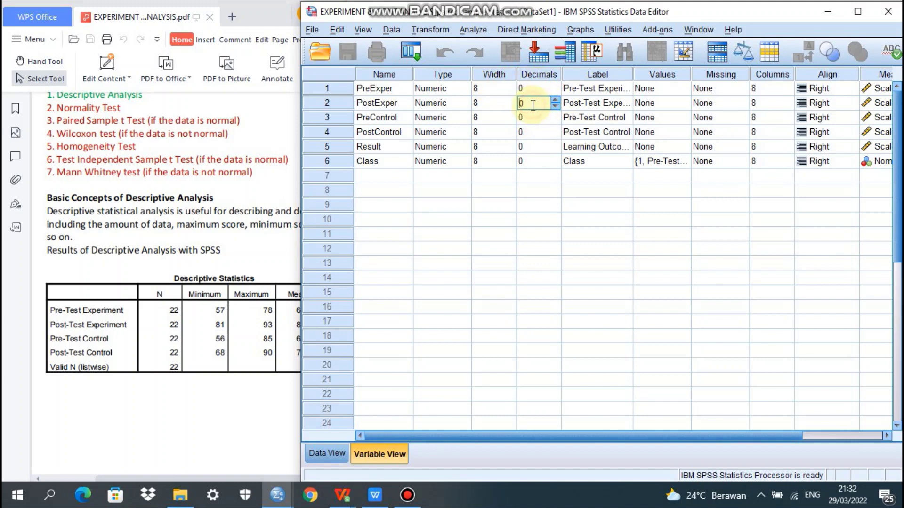
click(535, 132)
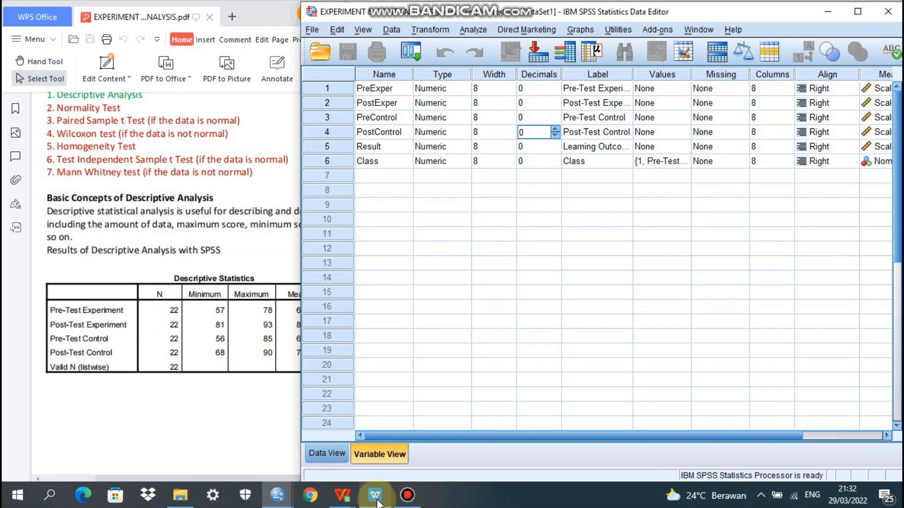
- View the scores in the DATA Skripsi-Eks Kon.xlsx spreadsheet, and return to the SPSS Data Editor to show its data grid
mouse_move(373, 500)
mouse_move(344, 495)
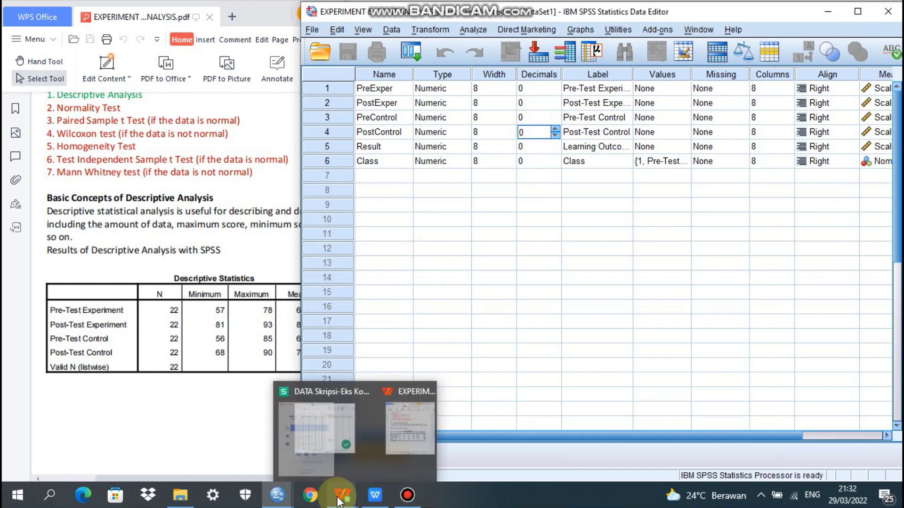
click(328, 446)
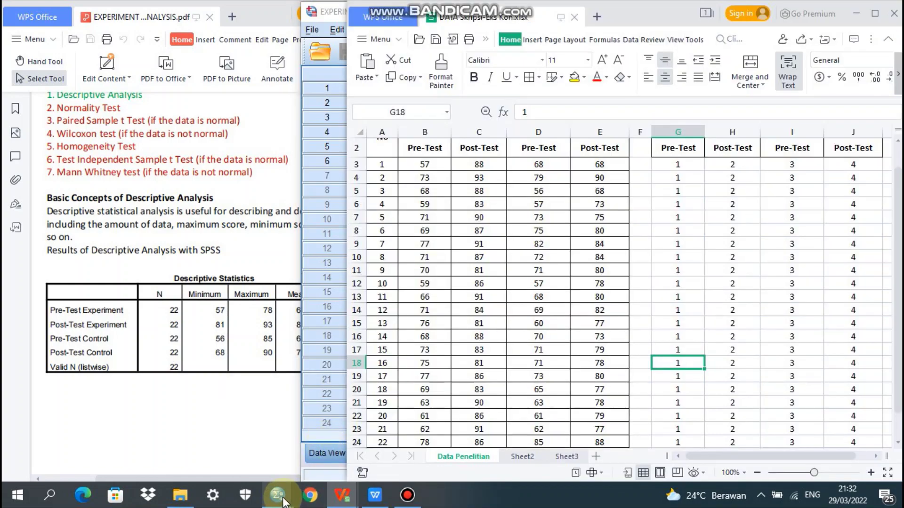
mouse_move(283, 498)
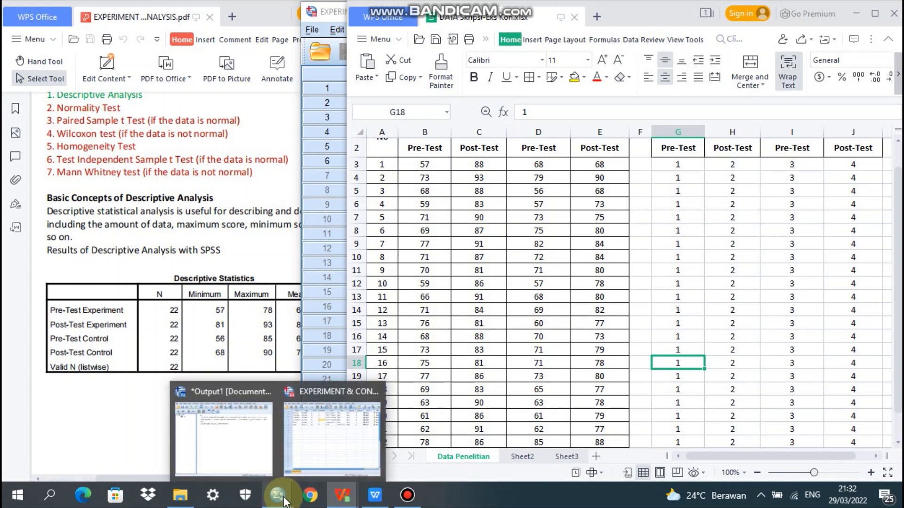
click(328, 447)
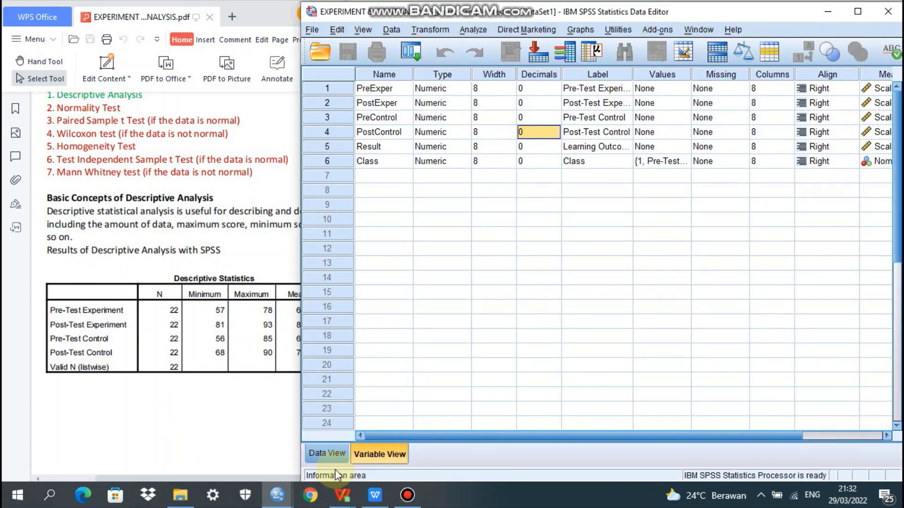
click(331, 451)
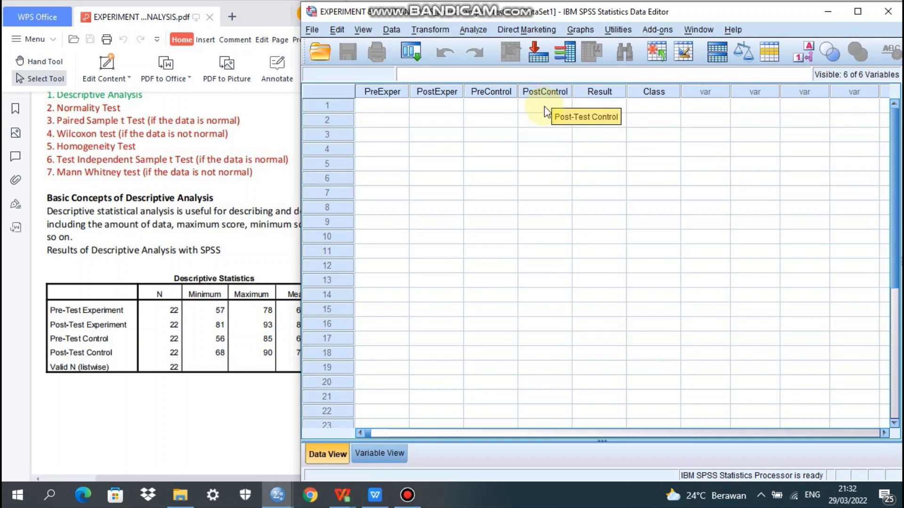
mouse_move(347, 503)
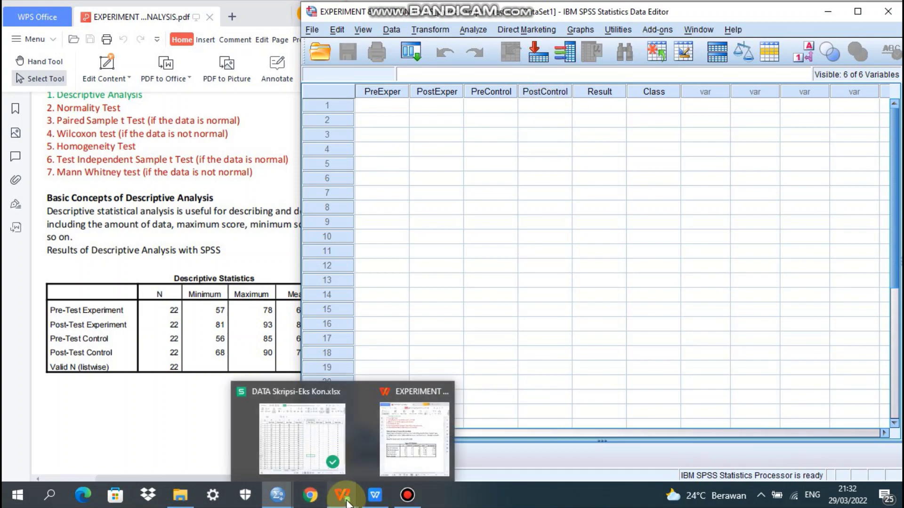
click(317, 448)
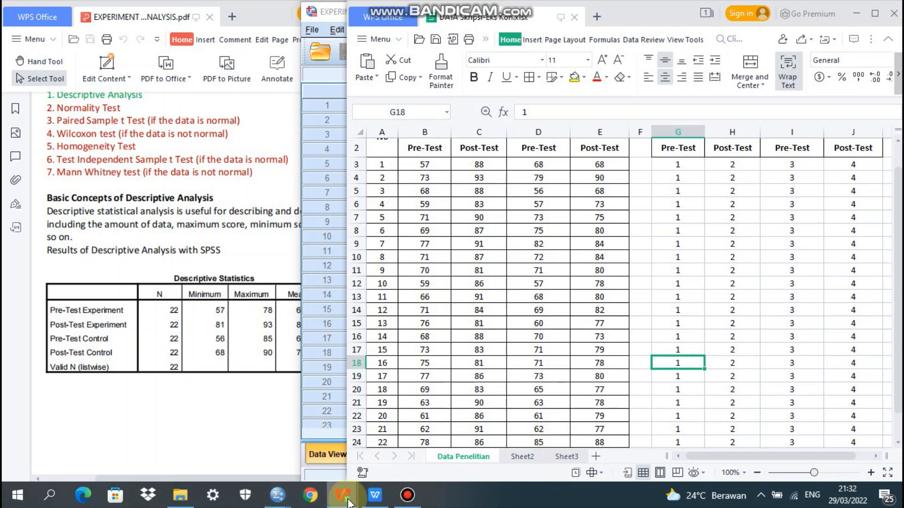
mouse_move(277, 495)
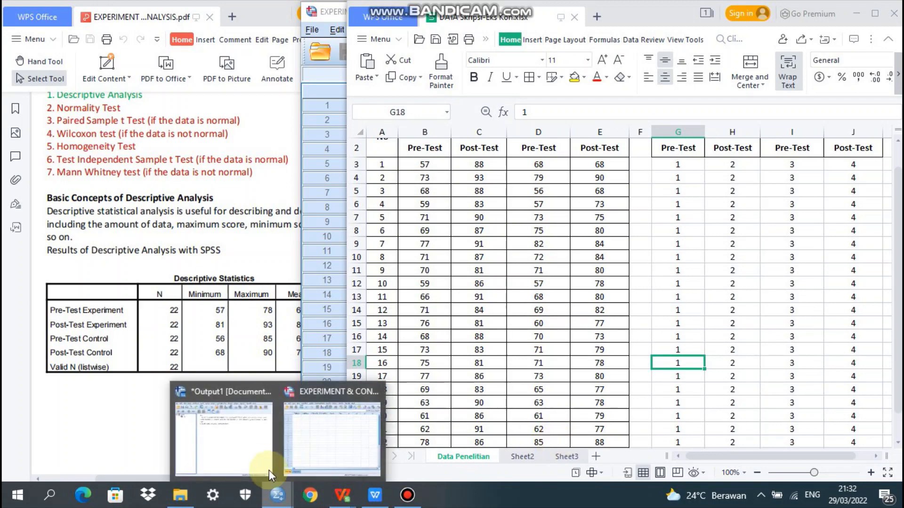
click(319, 438)
- Copy the pre-test and post-test scores of both classes in cells B3:E24 of the DATA Skripsi-Eks Kon.xlsx spreadsheet
click(342, 492)
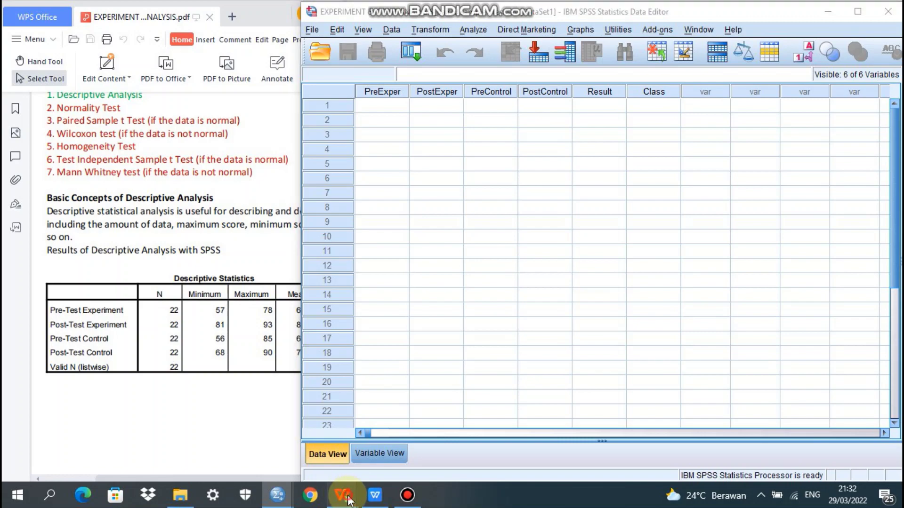
click(315, 438)
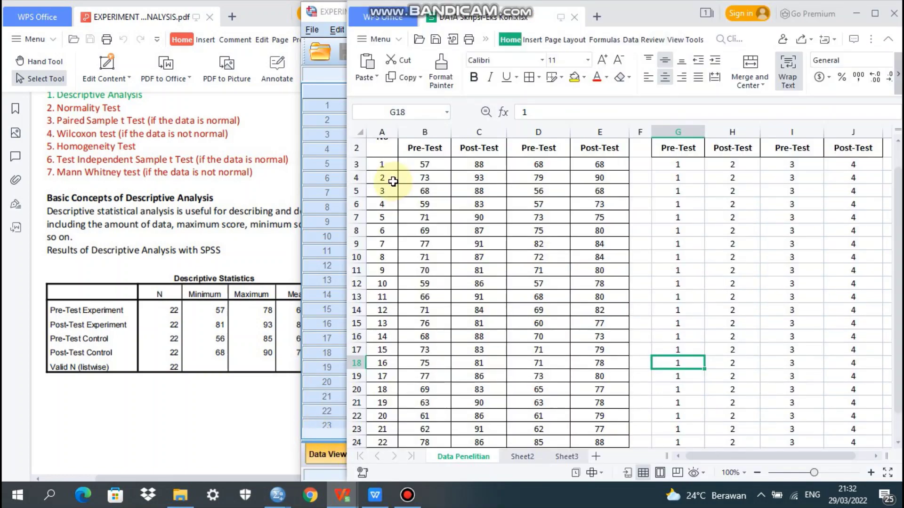
click(424, 165)
drag(424, 167, 609, 445)
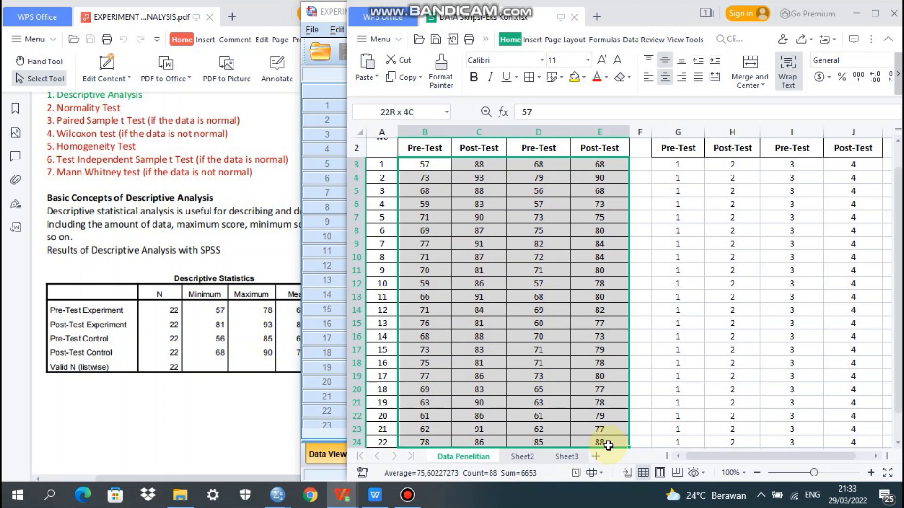
drag(609, 446, 608, 445)
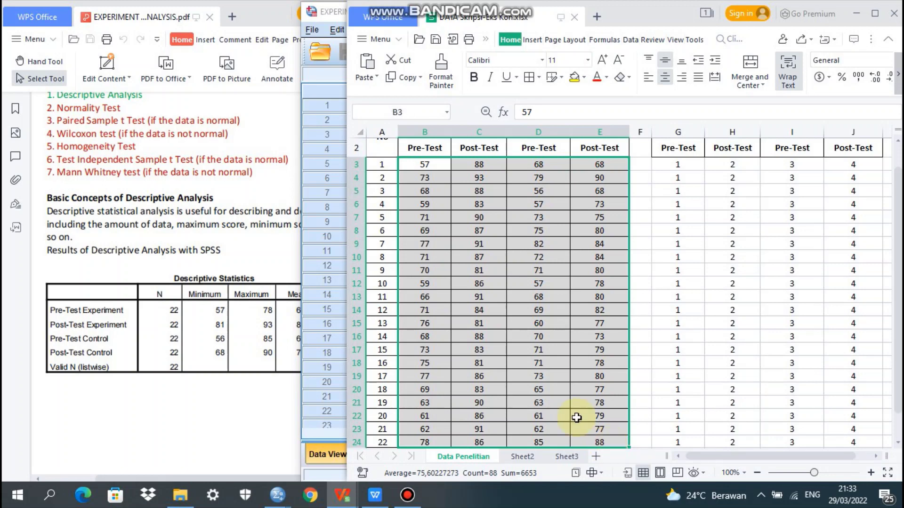
click(392, 77)
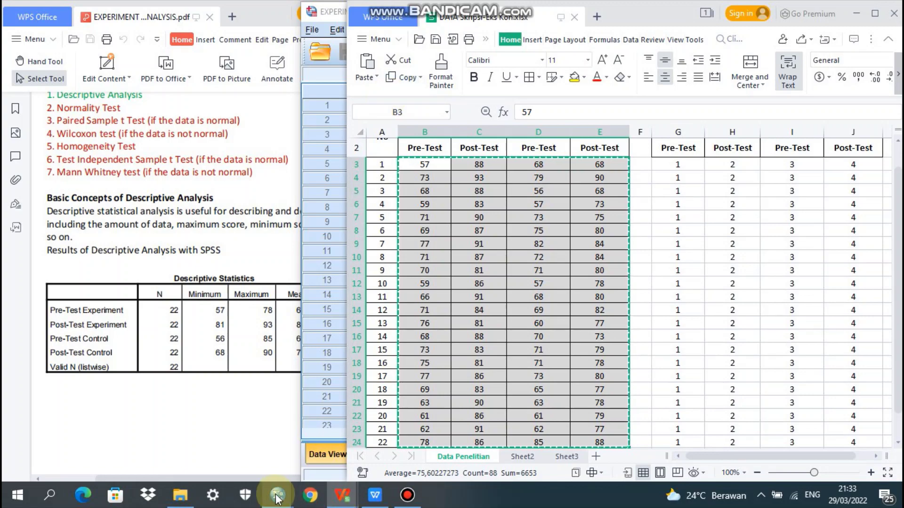
- Switch to the SPSS Data Editor and paste the copied scores starting at the first PreExper cell
mouse_move(277, 498)
click(307, 437)
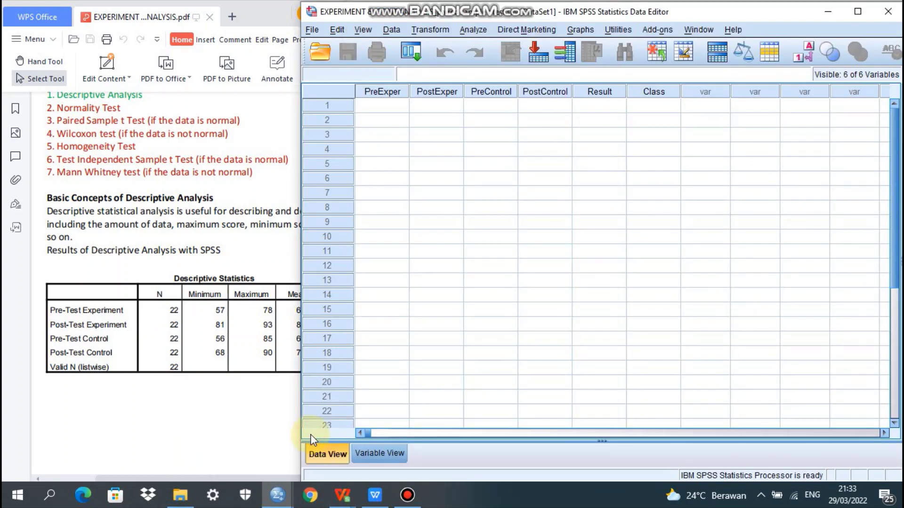
click(380, 106)
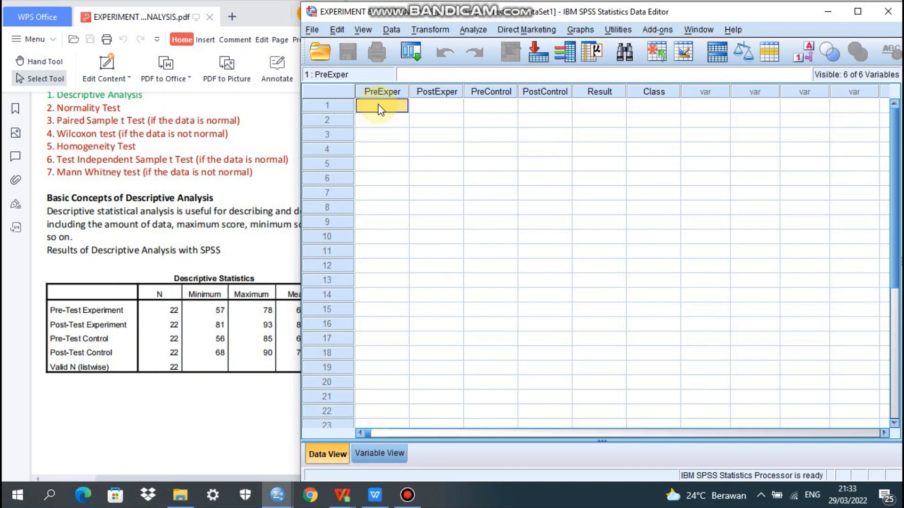
right_click(379, 105)
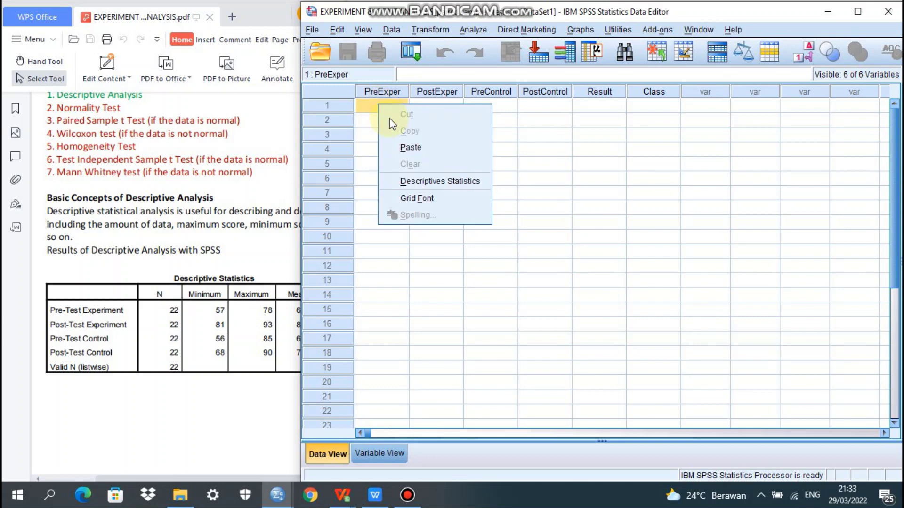
click(414, 148)
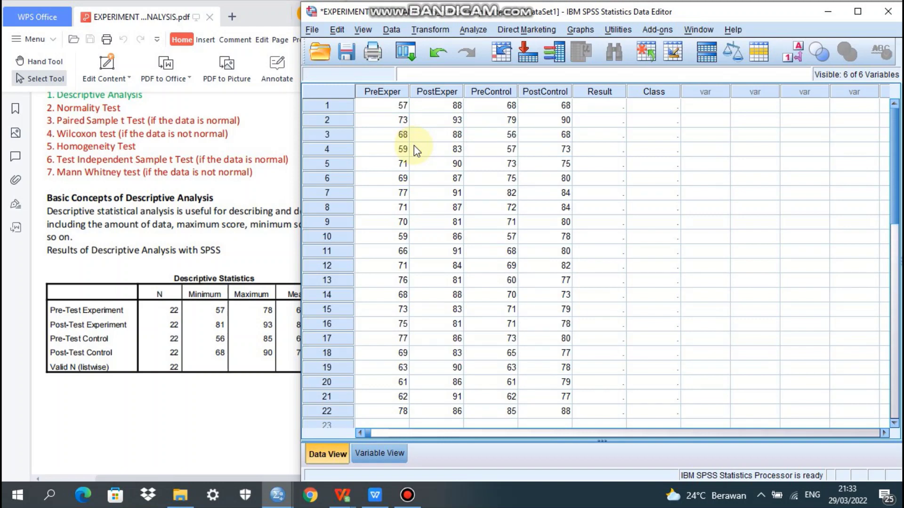
- Review the research data analysis list in the PDF guide, and open the Descriptives analysis in the SPSS Data Editor
click(115, 159)
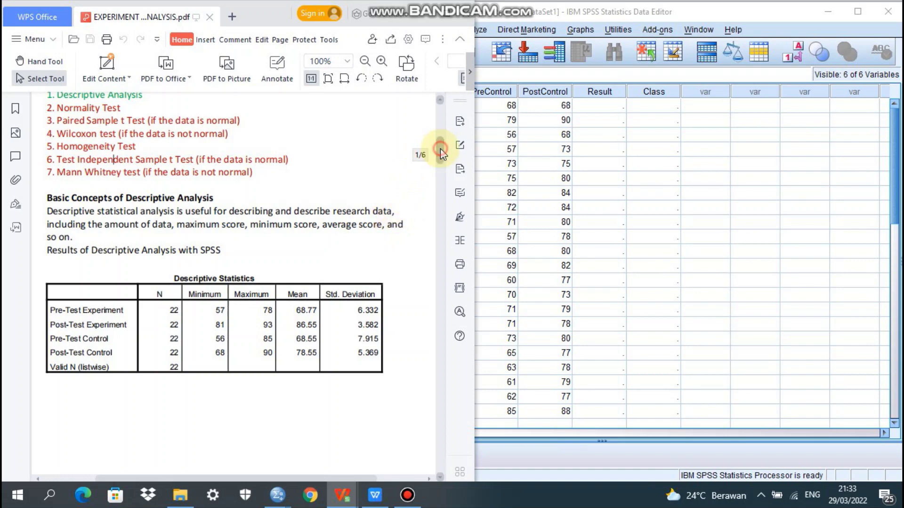
drag(439, 148, 438, 146)
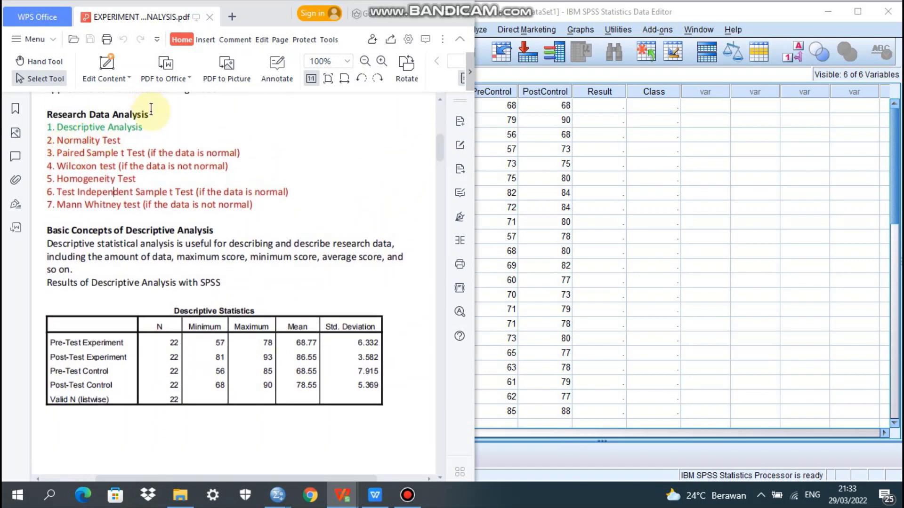
click(598, 178)
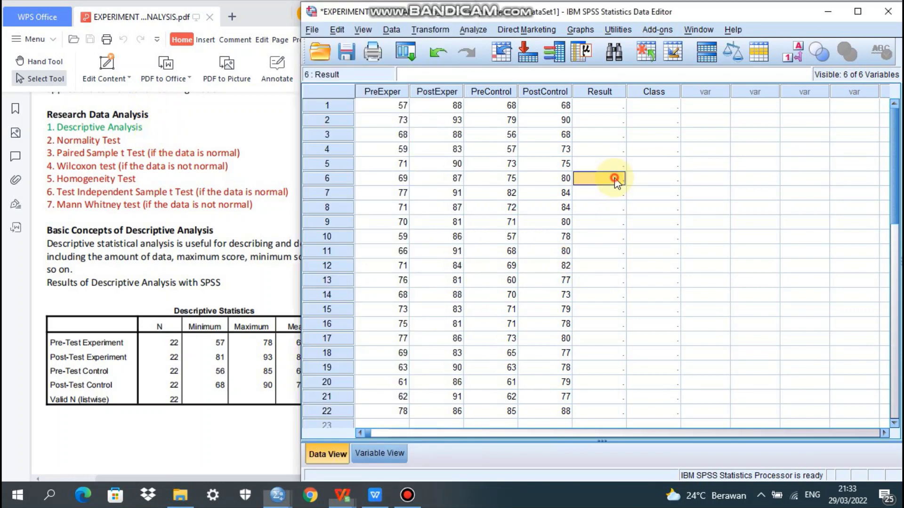
click(470, 31)
mouse_move(506, 66)
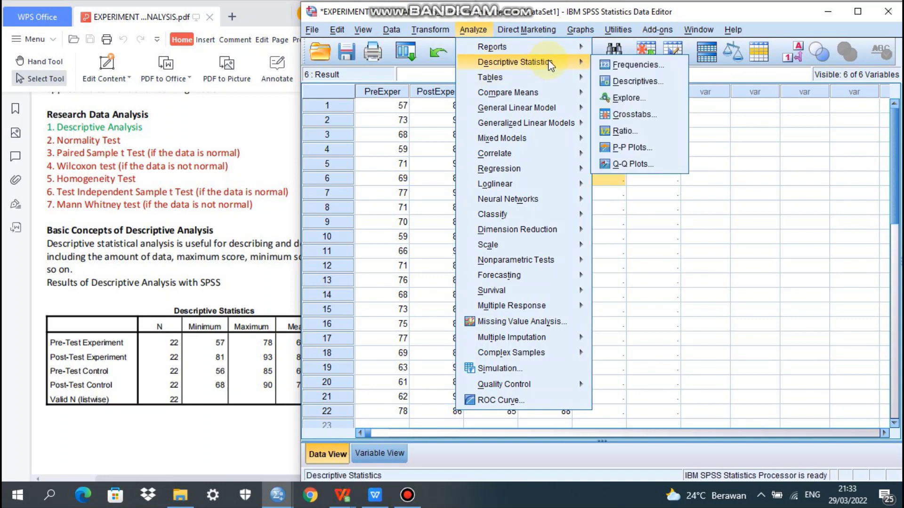
click(636, 80)
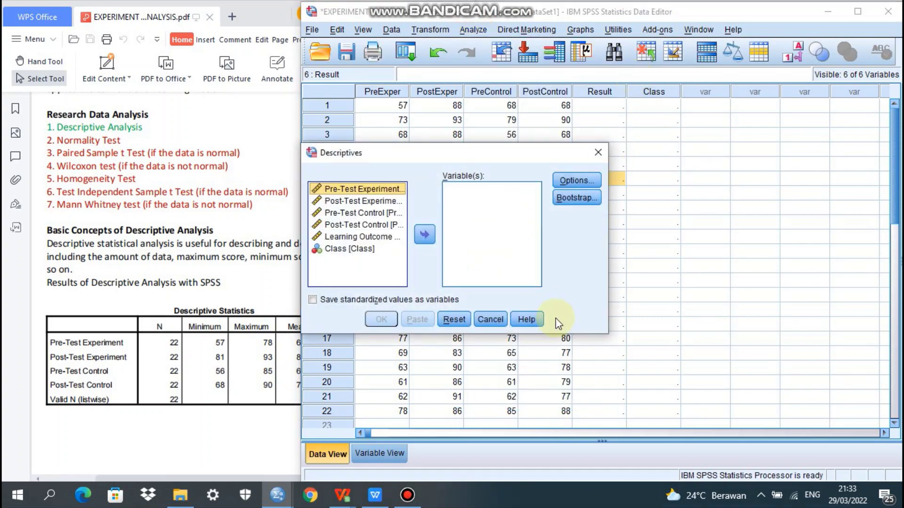
- Add Pre-Test Experiment, Post-Test Experiment, Pre-Test Control and Post-Test Control as the variables to analyze
click(425, 235)
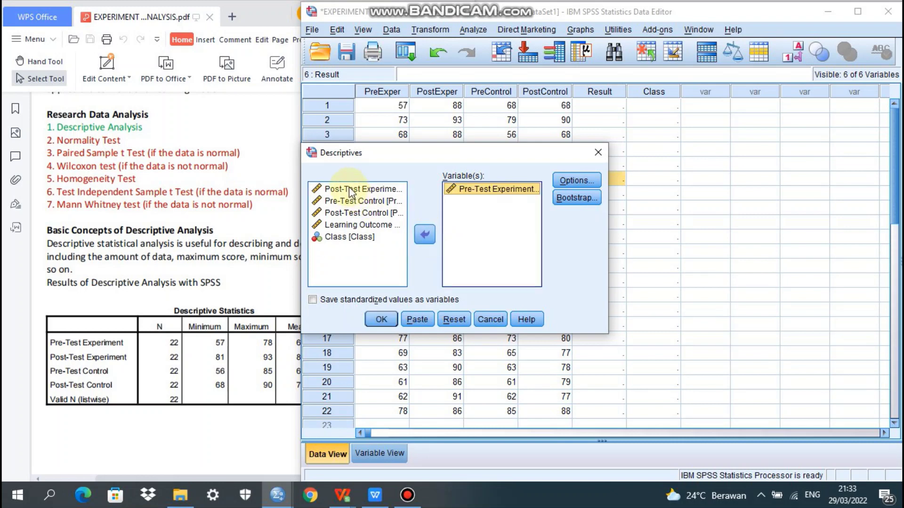
click(349, 190)
click(424, 234)
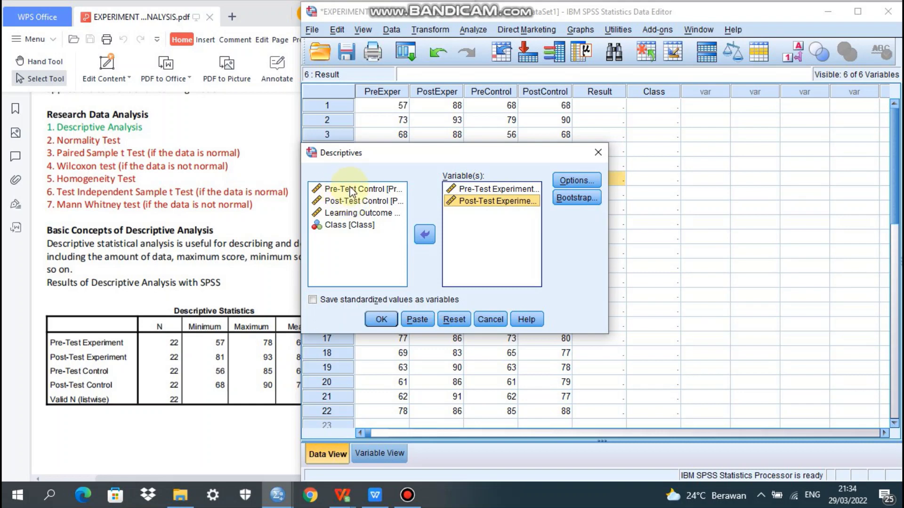
click(350, 190)
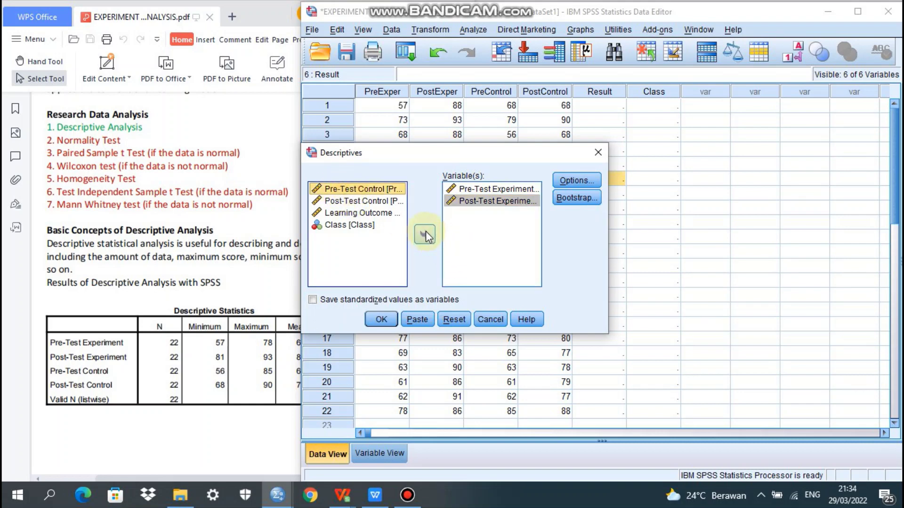
click(426, 234)
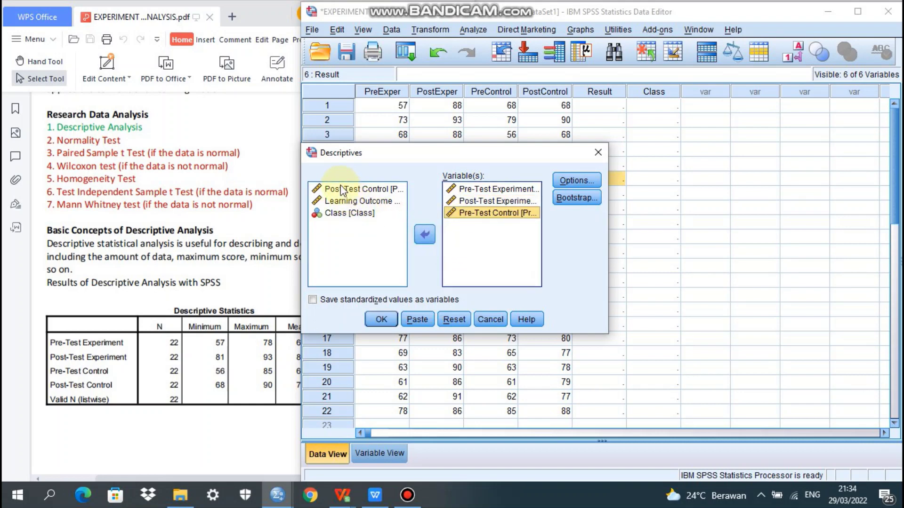
click(340, 190)
click(424, 237)
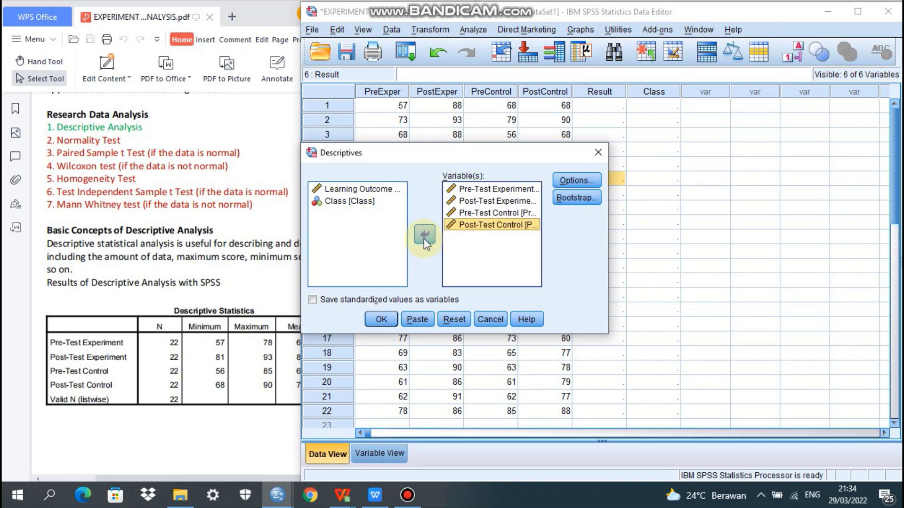
- Keep mean, standard deviation, minimum and maximum as the statistics, and run the descriptive analysis
click(580, 180)
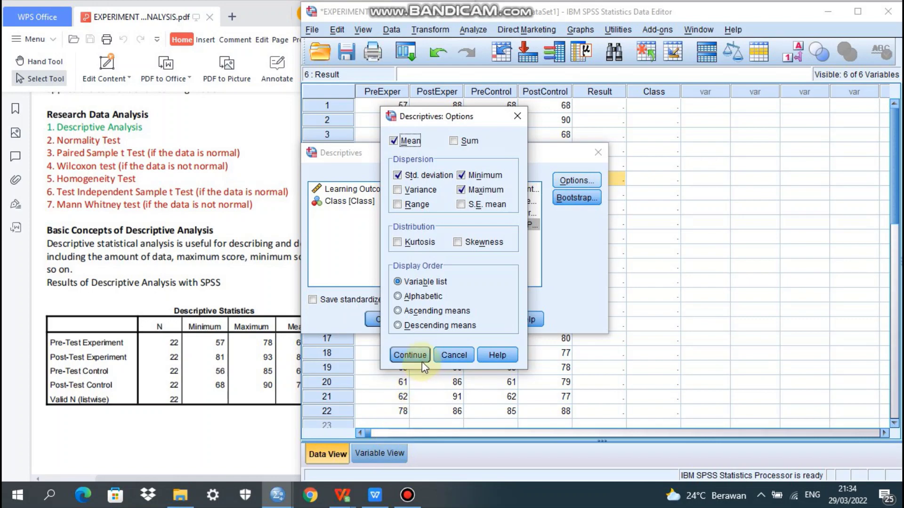
click(410, 355)
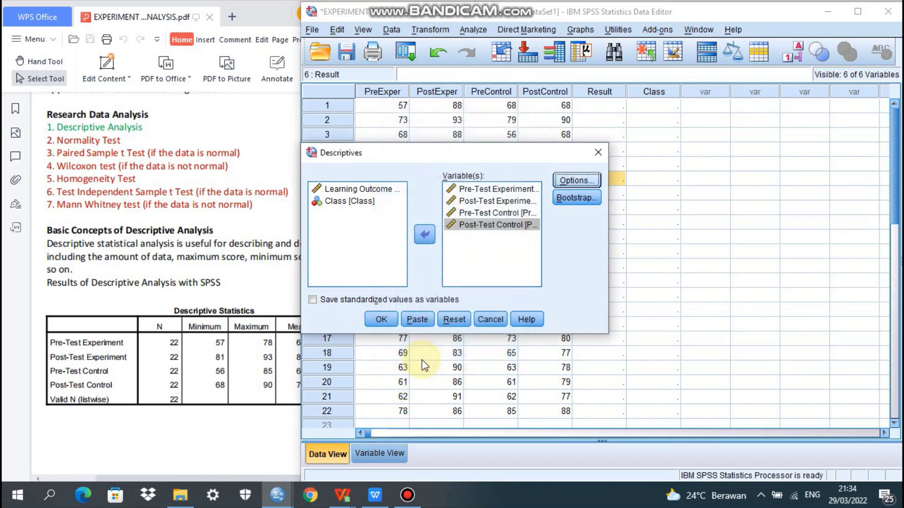
click(382, 320)
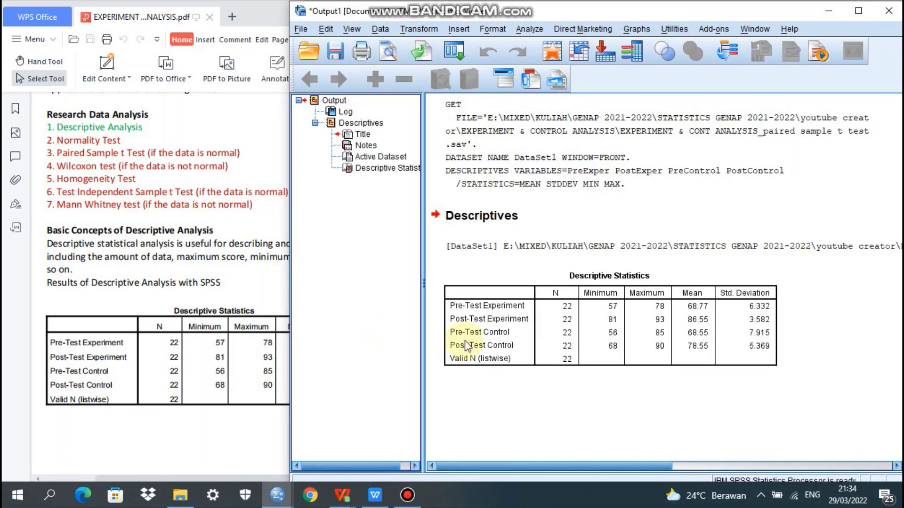
- Compare the Descriptive Statistics output table with the results table in the PDF guide
click(219, 439)
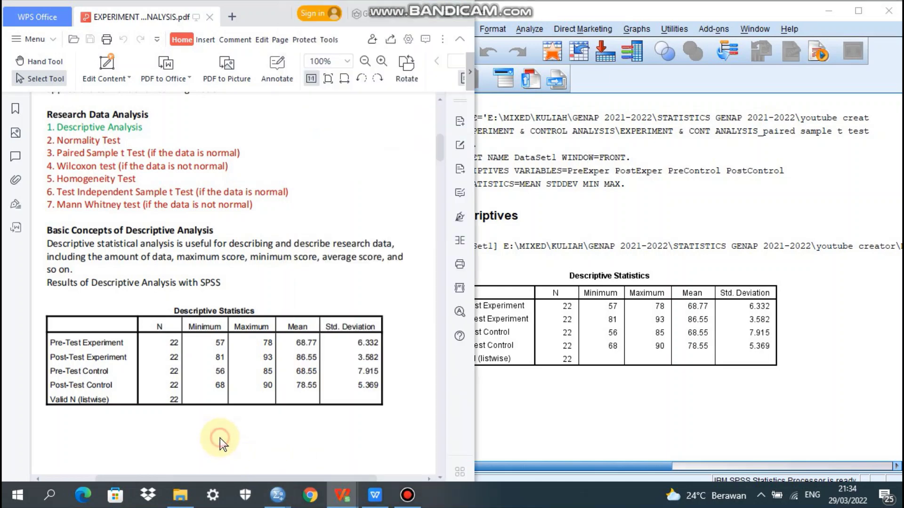
click(671, 398)
click(666, 317)
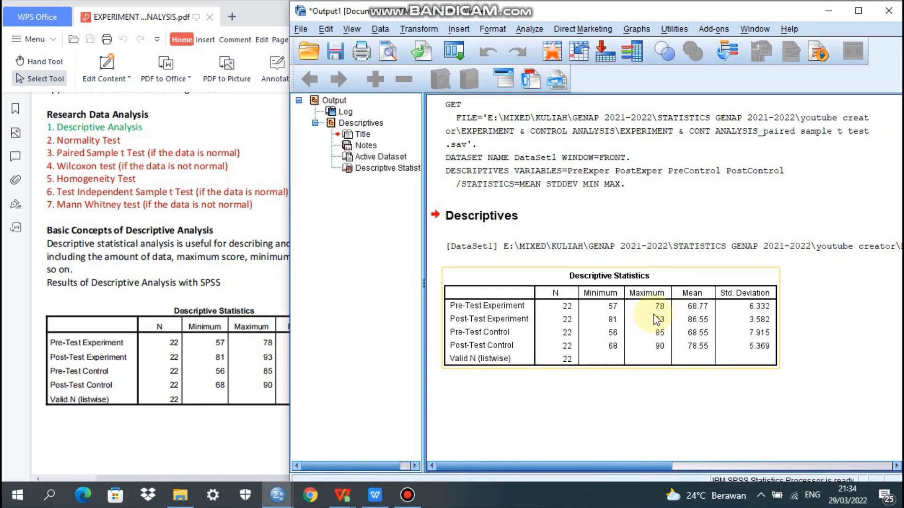
click(177, 412)
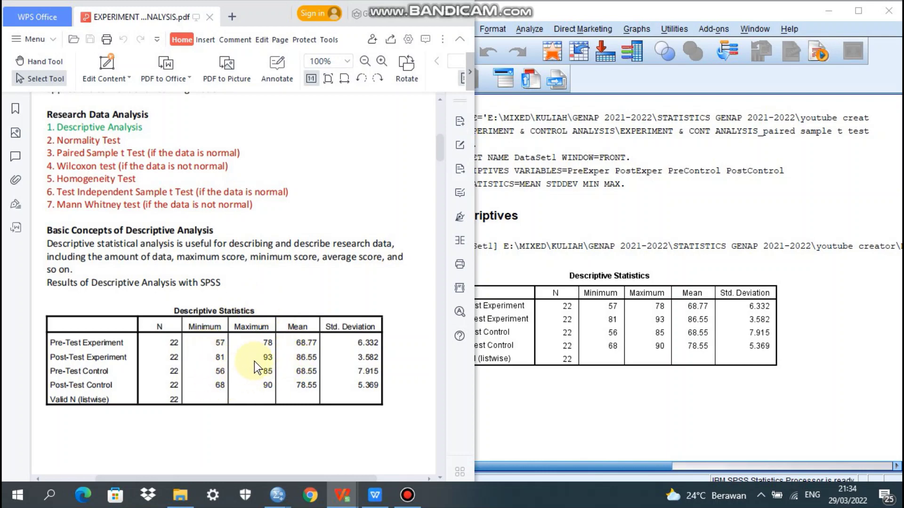
click(321, 361)
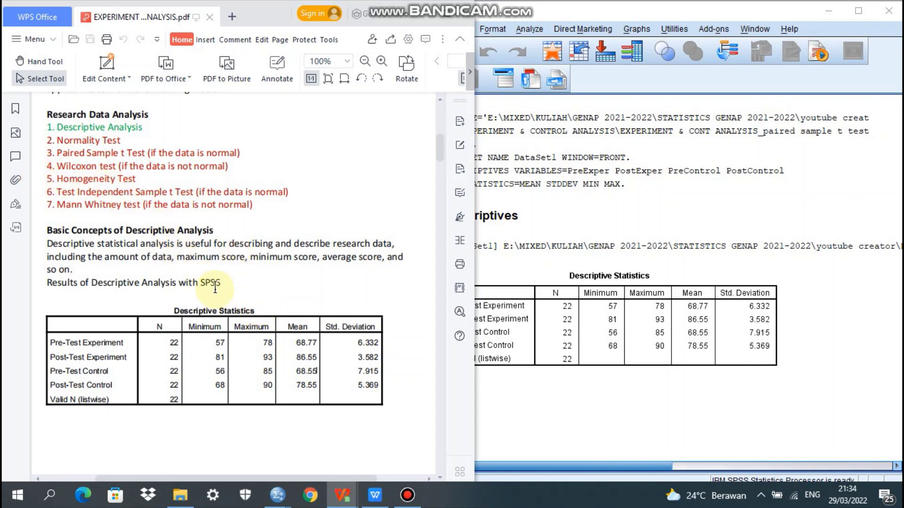
scroll(251, 295, down, 5)
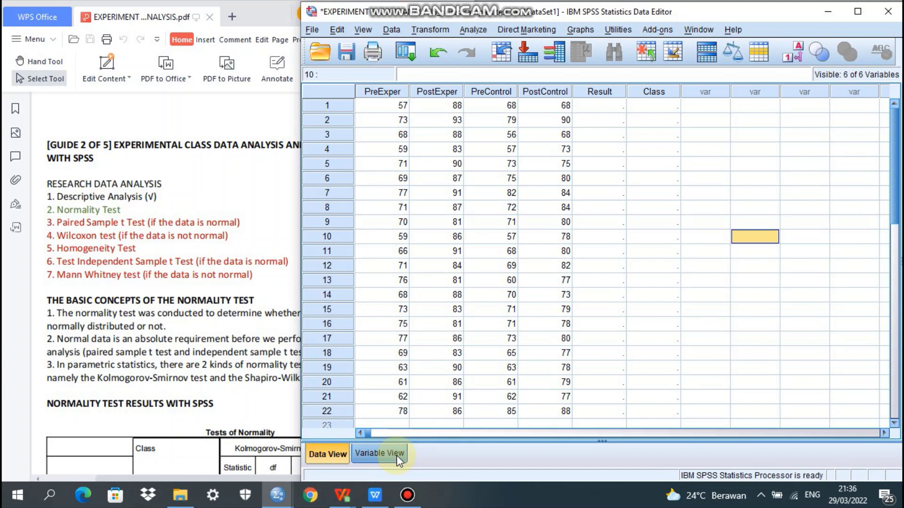
- Name the fifth variable Result in the SPSS variable definitions
click(396, 456)
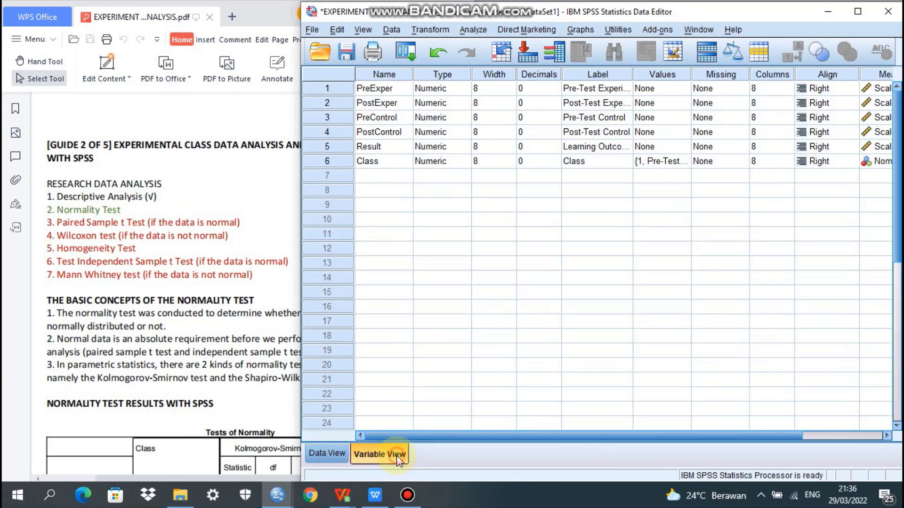
click(389, 146)
text(R)
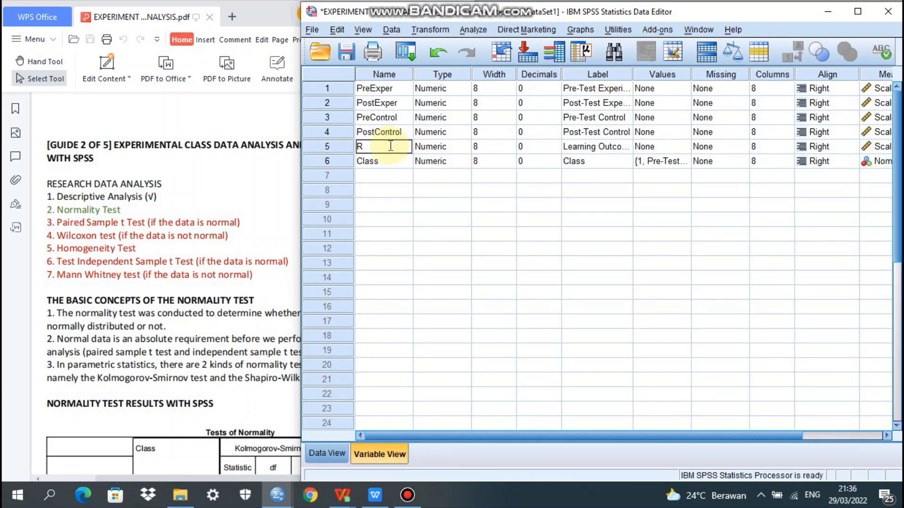
text(esult)
- Label the Result variable Learning Outcome Result and check its decimals setting
click(607, 148)
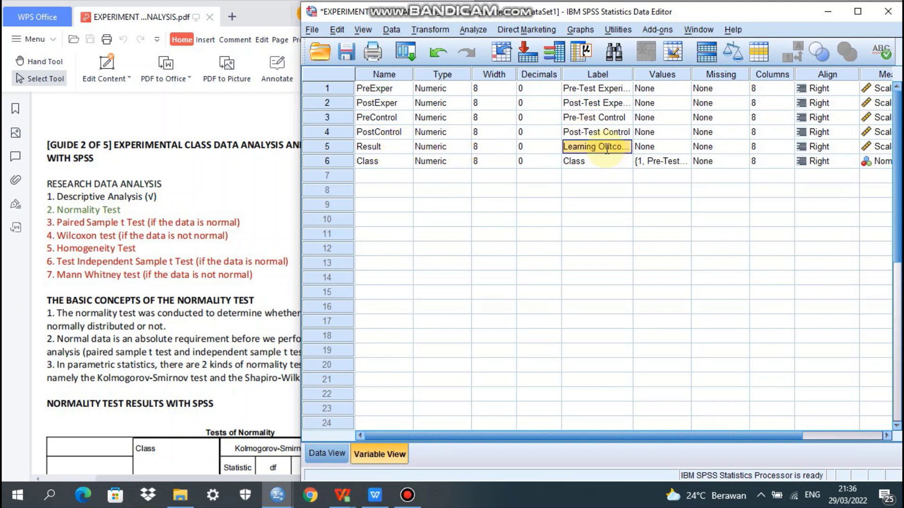
text(Learni)
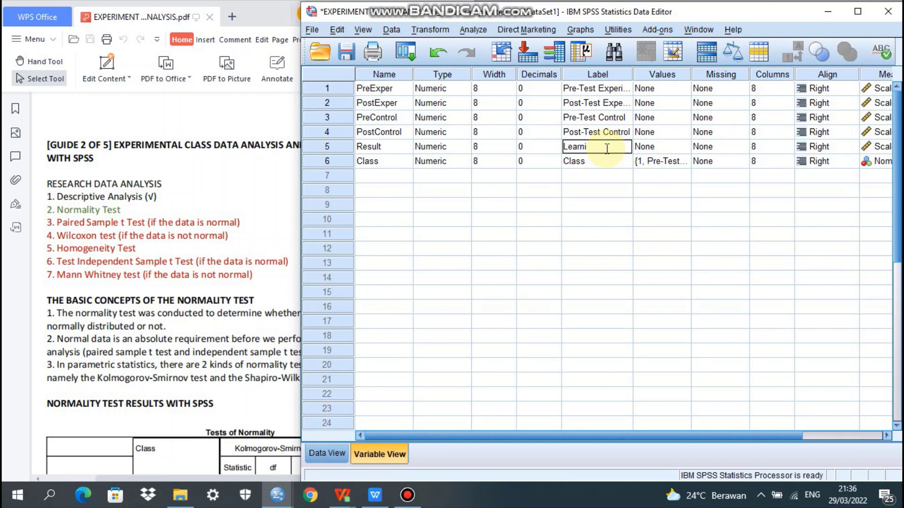
text(ng)
text( Outcome Resu)
text(lt)
click(538, 148)
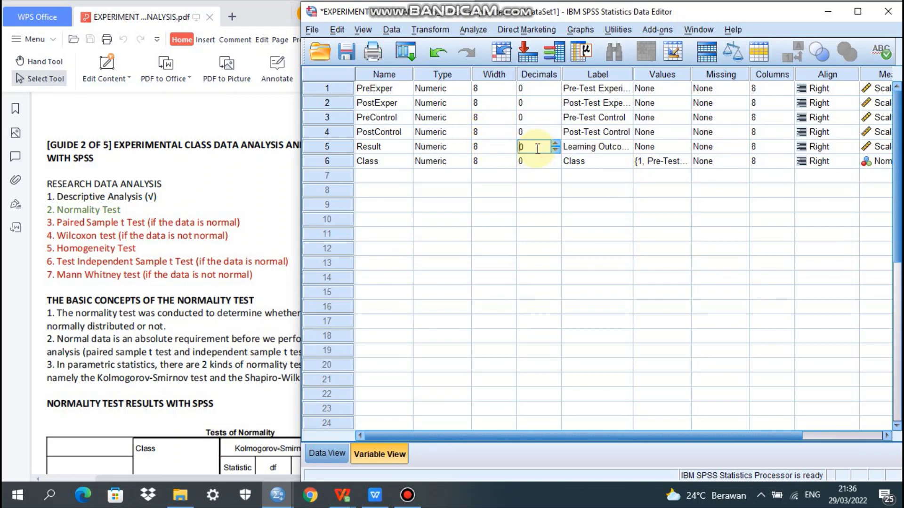
- Name the sixth variable Class and label it Class
click(377, 162)
click(376, 162)
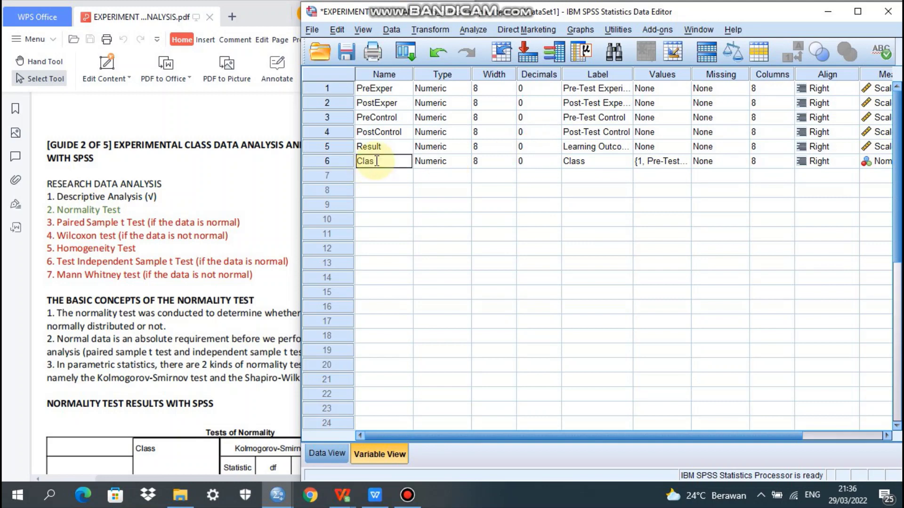
click(595, 160)
text(Class)
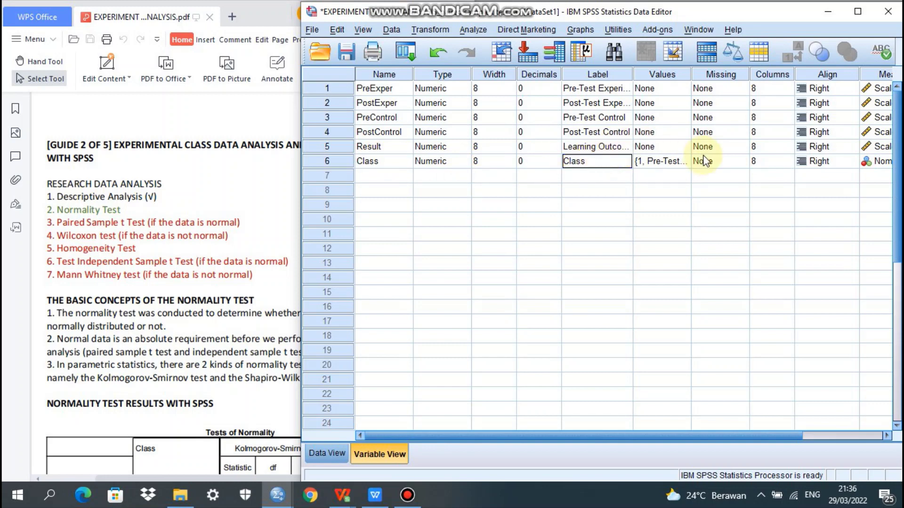
- Remove all four existing value labels from the Class variable
click(678, 161)
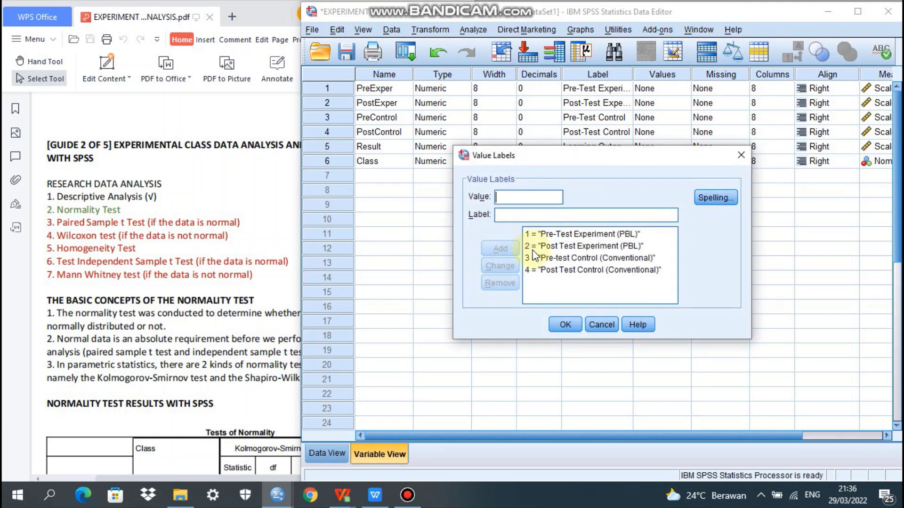
click(556, 234)
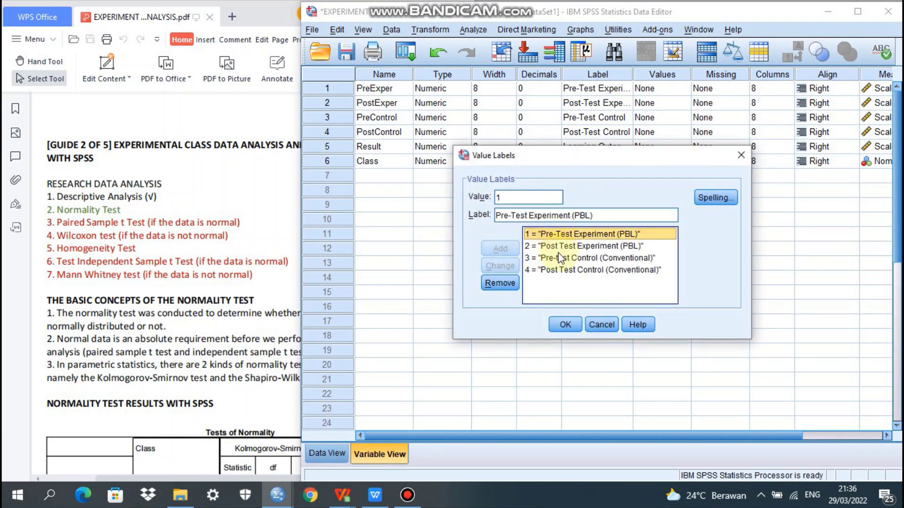
click(498, 278)
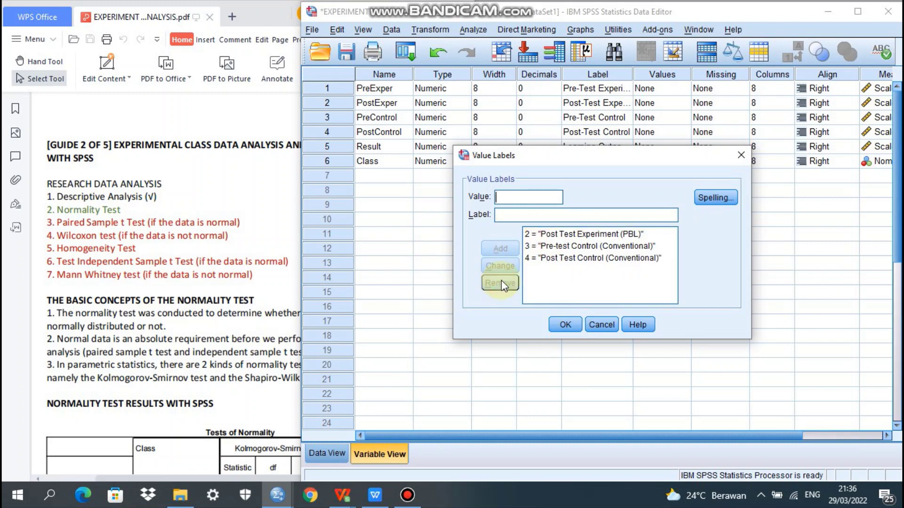
click(537, 234)
click(500, 282)
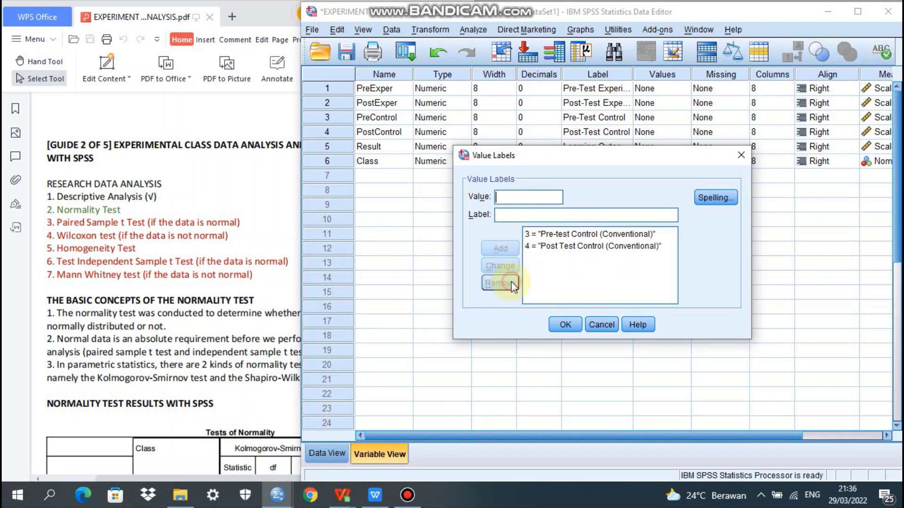
click(553, 234)
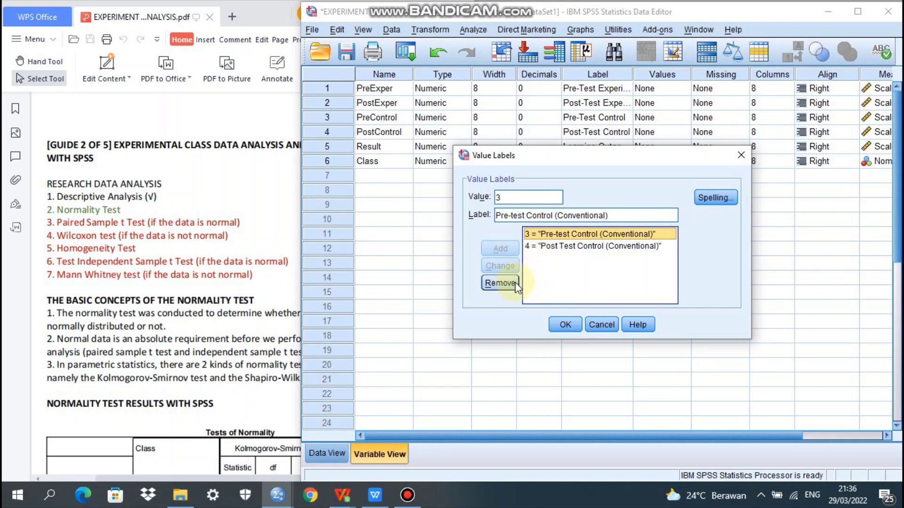
click(500, 283)
click(563, 234)
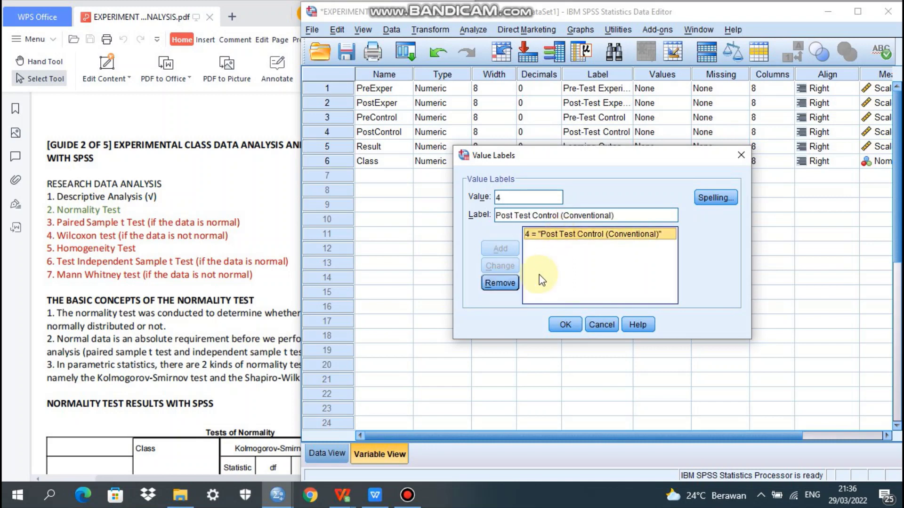
click(500, 283)
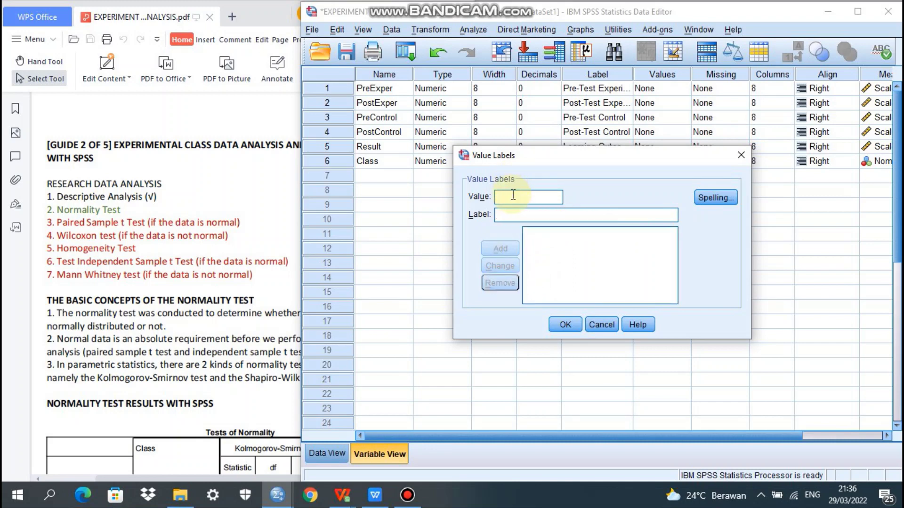
- Add Class value labels 1 = Pre-test Experiment (PBL) and 2 = Post-Test Experiment (PBL)
click(515, 215)
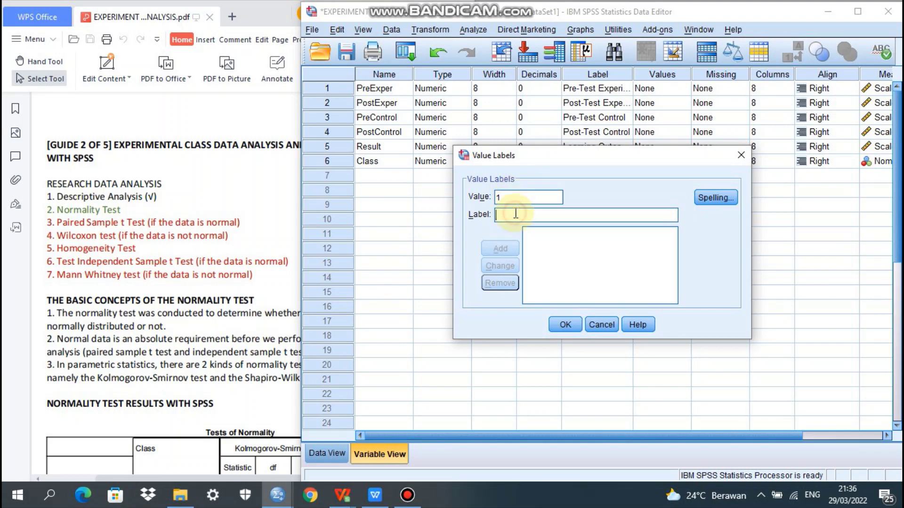
text(Pre-test Experiment (PBL)
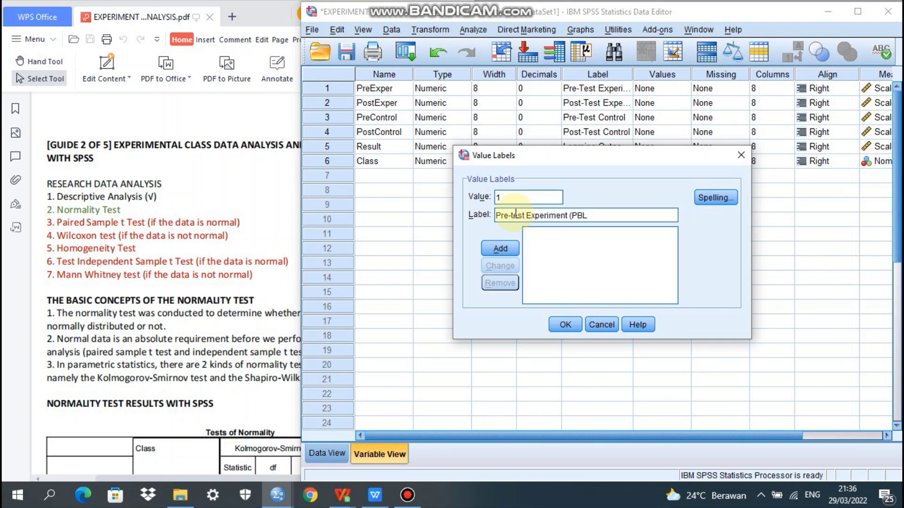
click(500, 253)
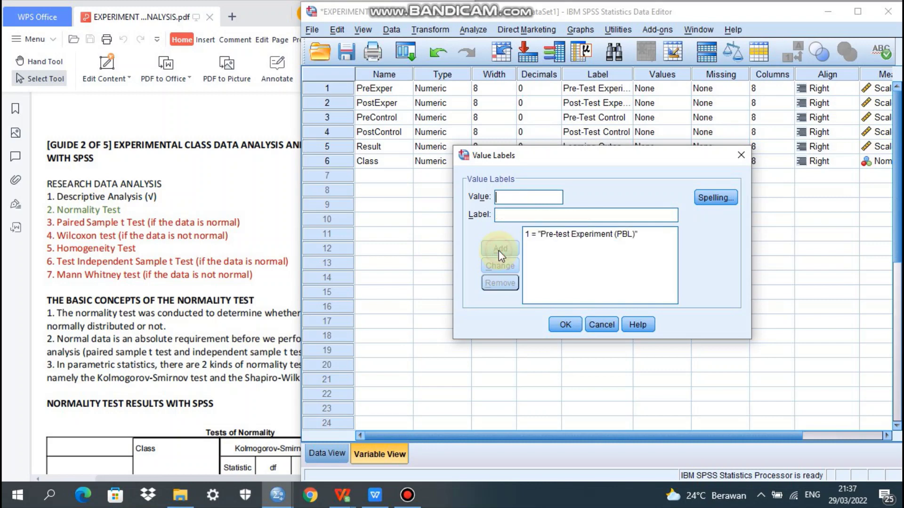
click(509, 212)
text(Post-Test Experiment (PBL)
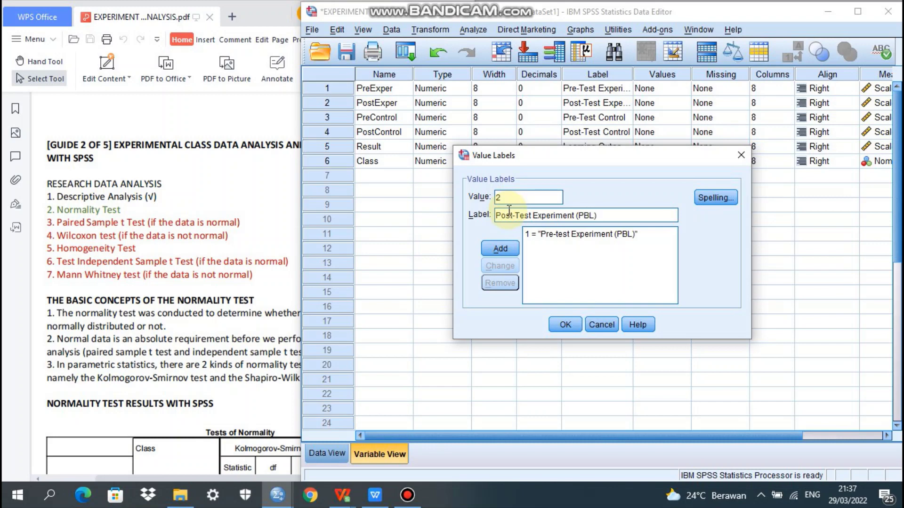
click(492, 253)
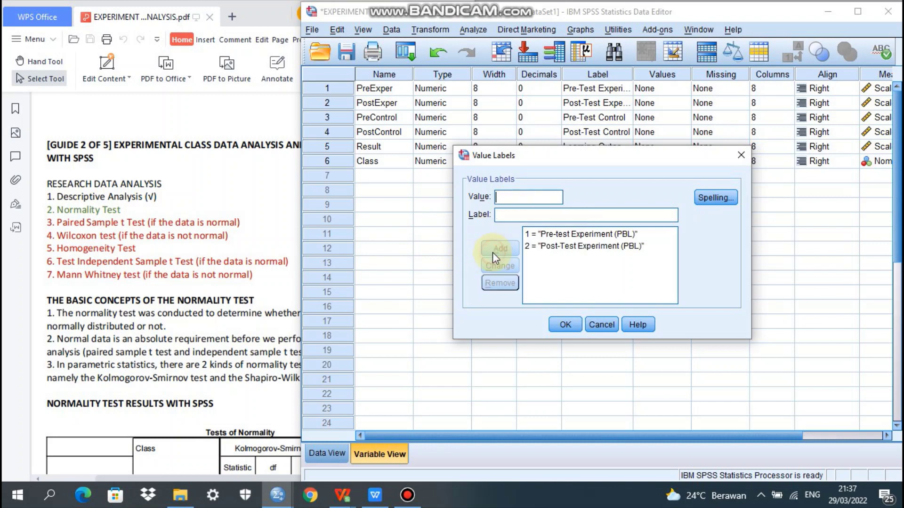
- Add Class value labels 3 = Pre-Test Control (Conventional) and 4 = Post-Test Control (Conventional), and apply the value labels
click(511, 215)
text(Pre-Test Control (Conventional)
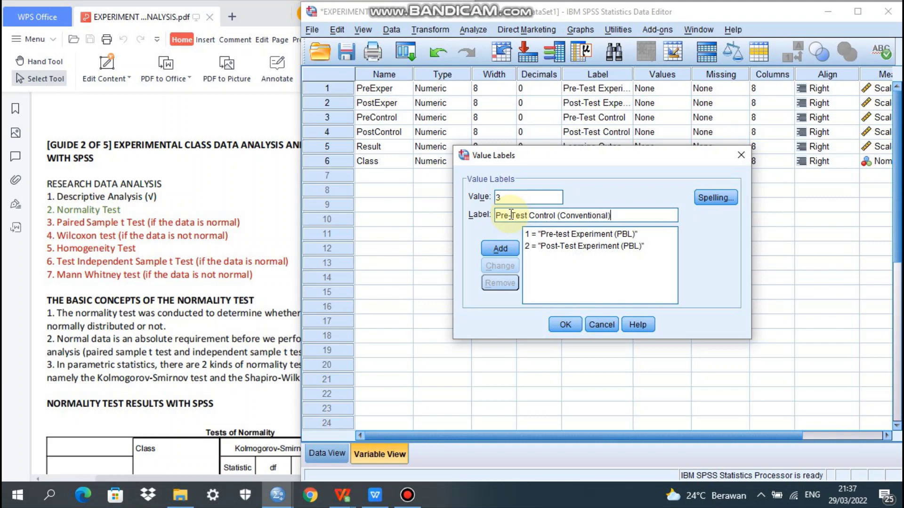
click(500, 248)
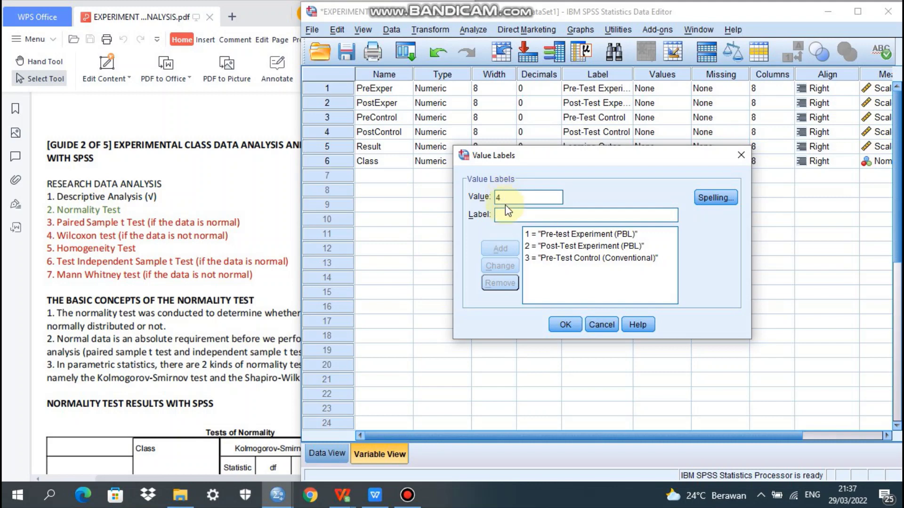
text(Post-Test Control (Conventional)
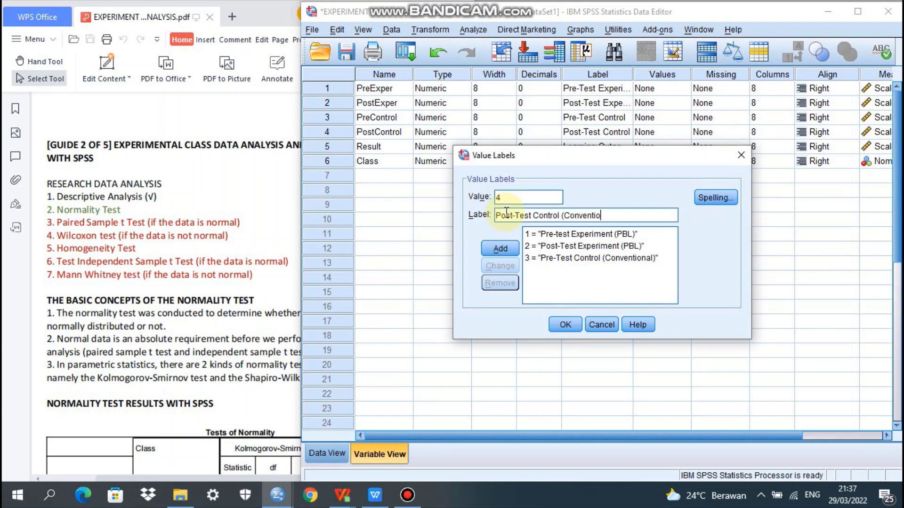
click(499, 248)
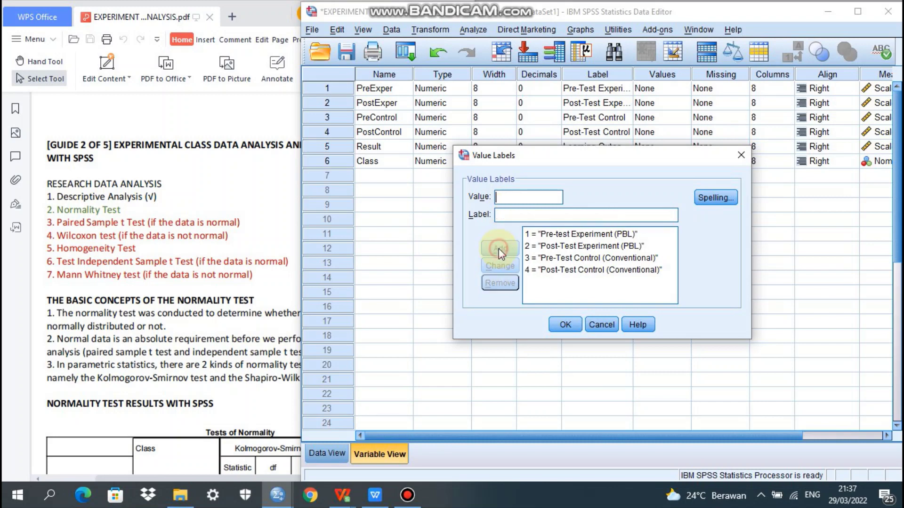
click(565, 325)
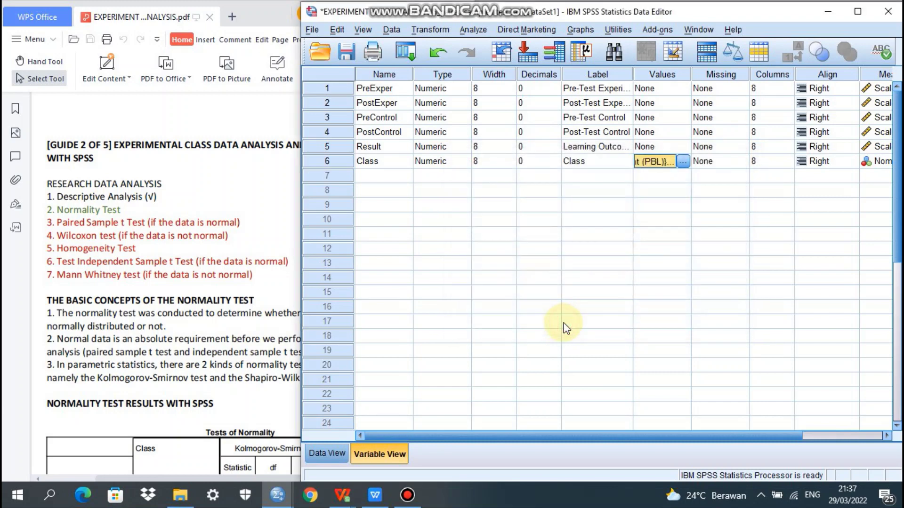
- Switch to the DATA Skripsi-Eks Kon.xlsx workbook in WPS and copy the first Pre-Test score column, cells B3:B24
click(321, 459)
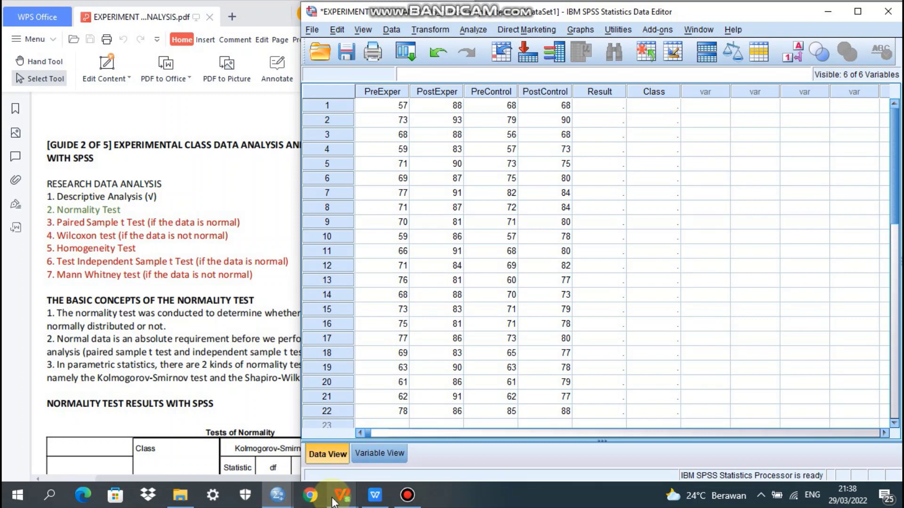
mouse_move(333, 500)
mouse_move(302, 442)
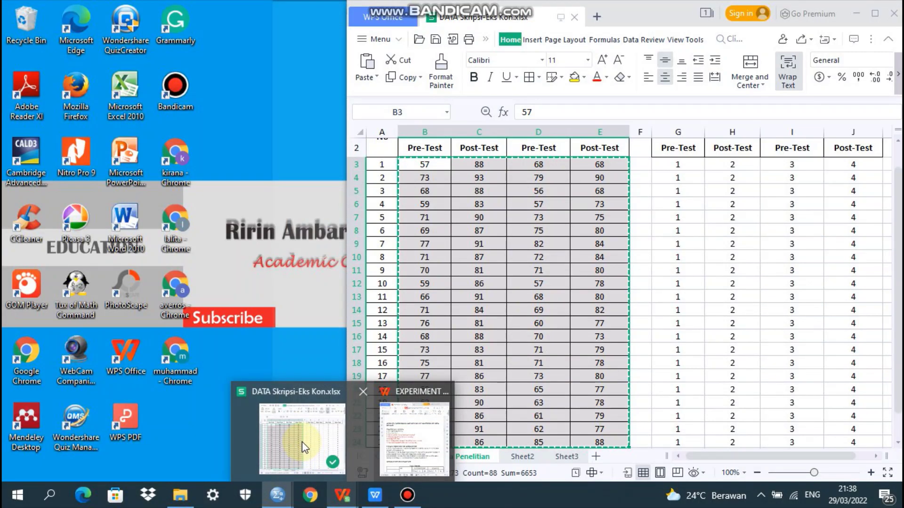
click(303, 448)
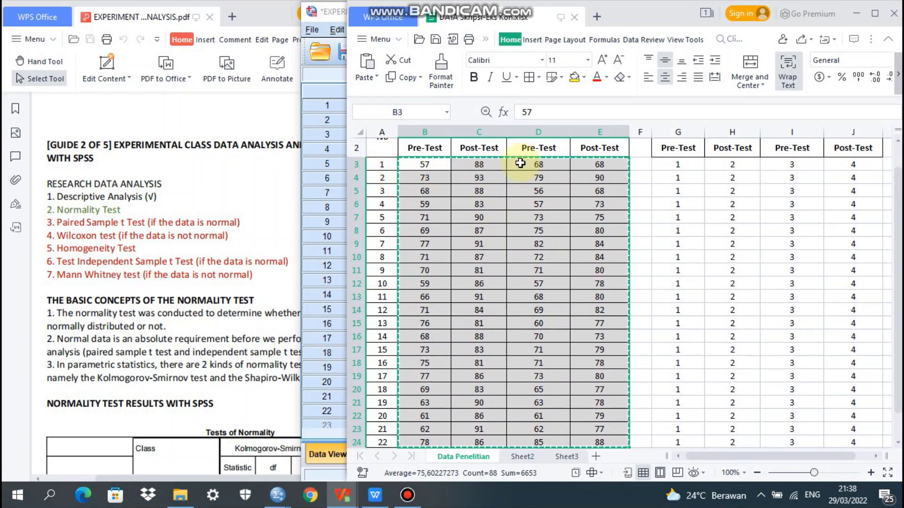
click(725, 204)
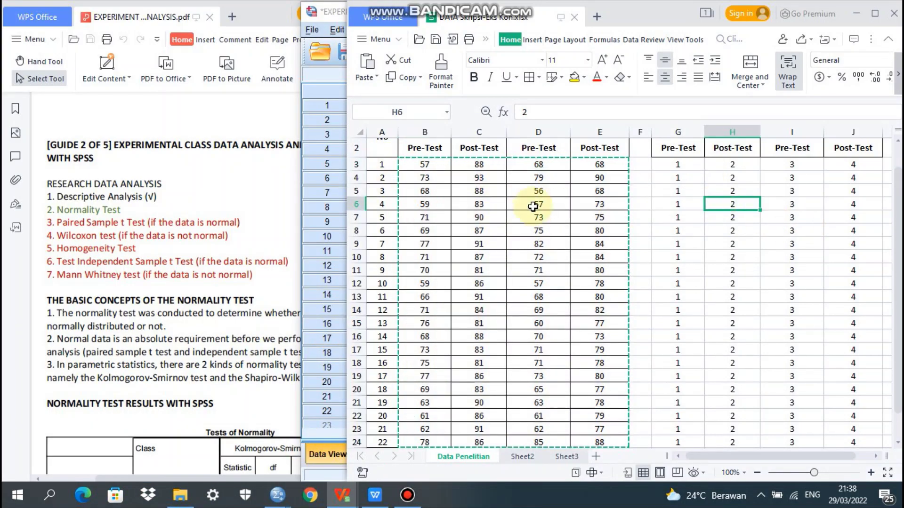
drag(418, 169, 428, 443)
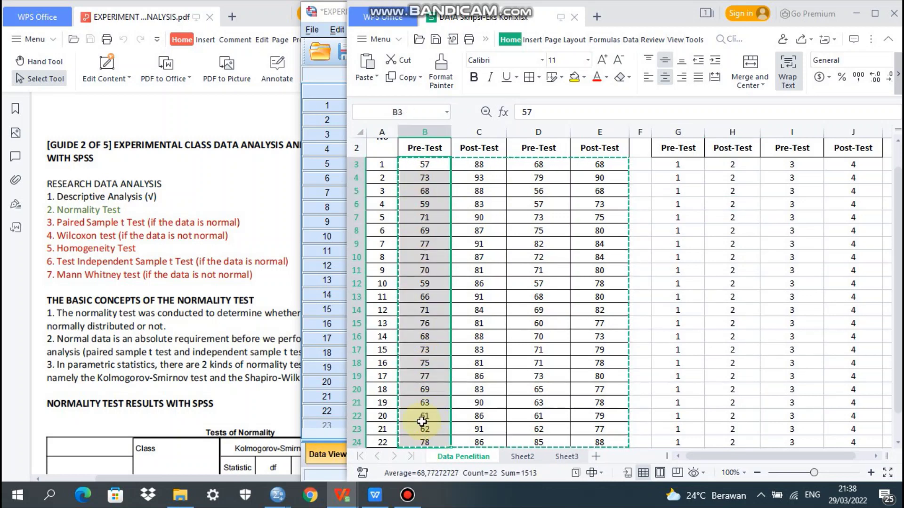
click(391, 76)
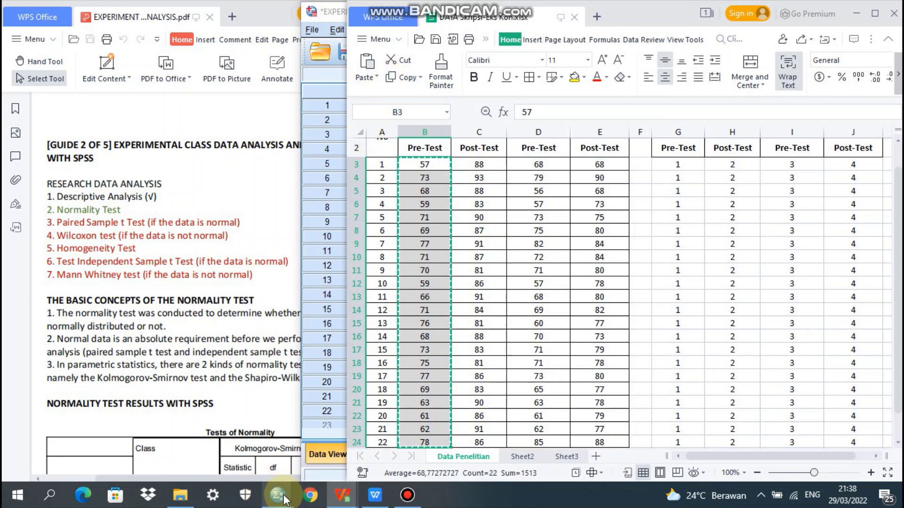
- Return to the SPSS data and paste the copied scores into the Result column starting at row 1
mouse_move(285, 499)
click(335, 436)
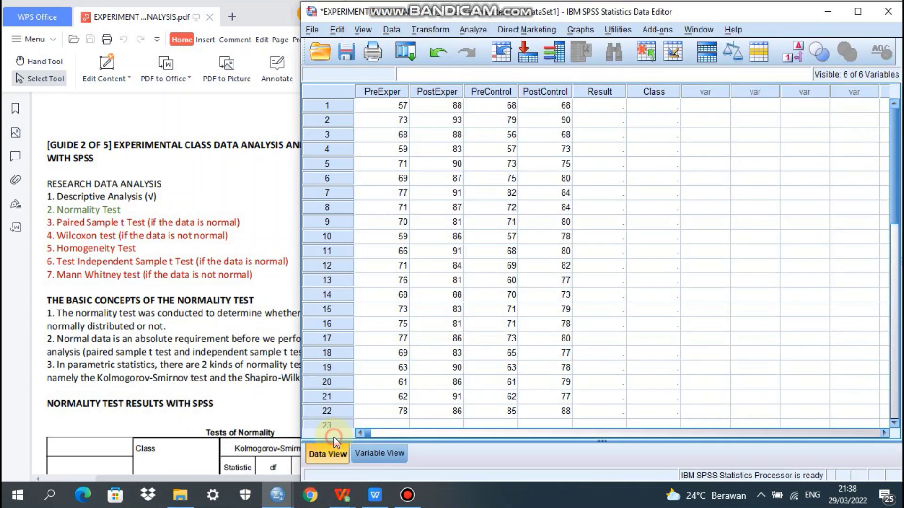
click(600, 108)
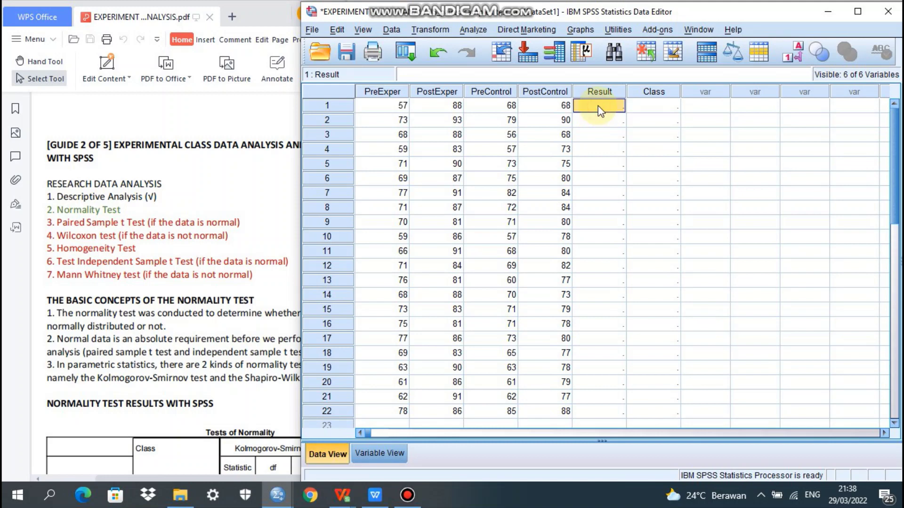
right_click(599, 110)
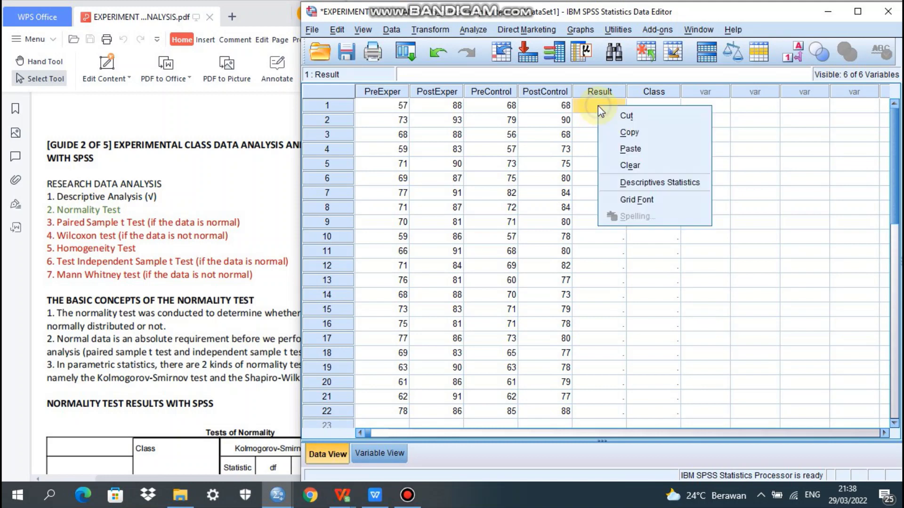
click(631, 149)
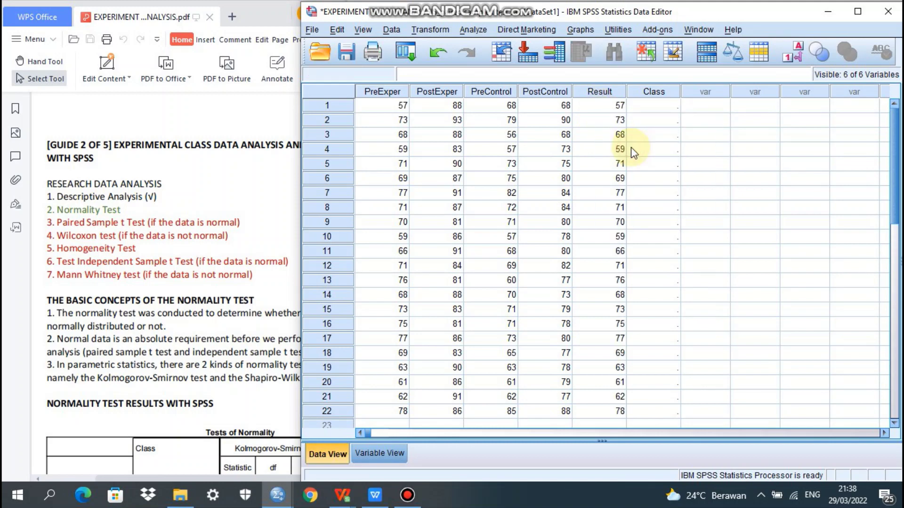
- Switch to the DATA Skripsi-Eks Kon.xlsx workbook in WPS and copy the column of class code 1, cells G3:G24
click(655, 105)
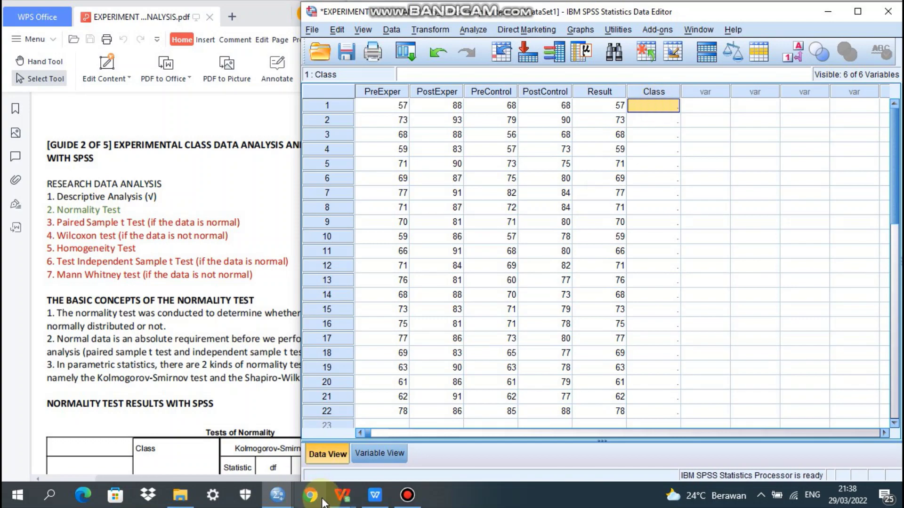
mouse_move(343, 496)
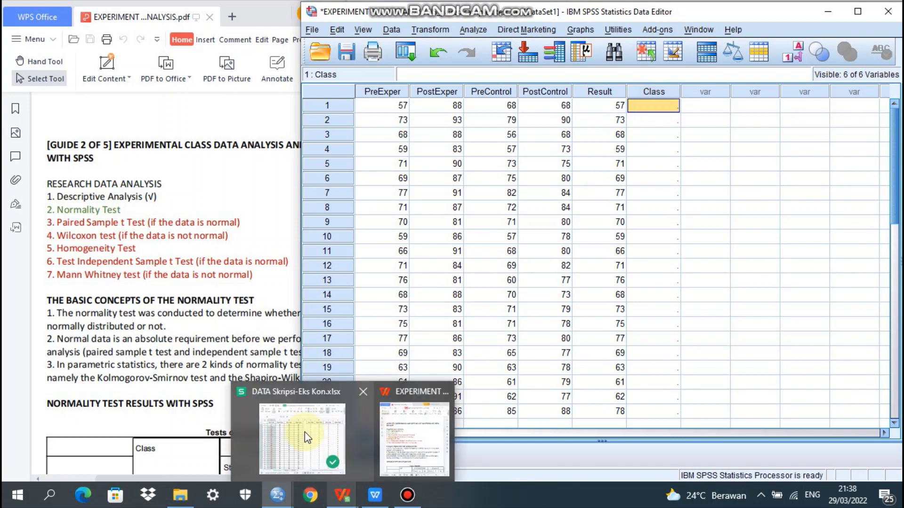
click(304, 433)
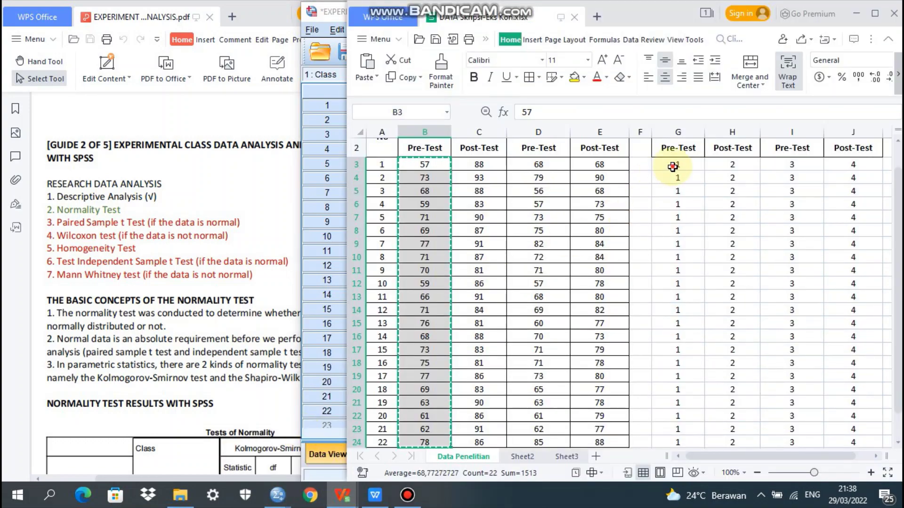
drag(673, 166, 676, 437)
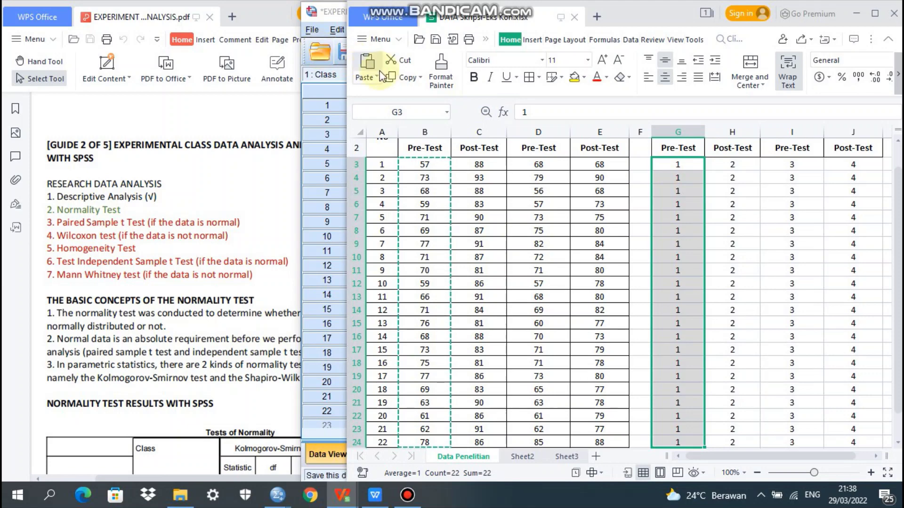
click(390, 77)
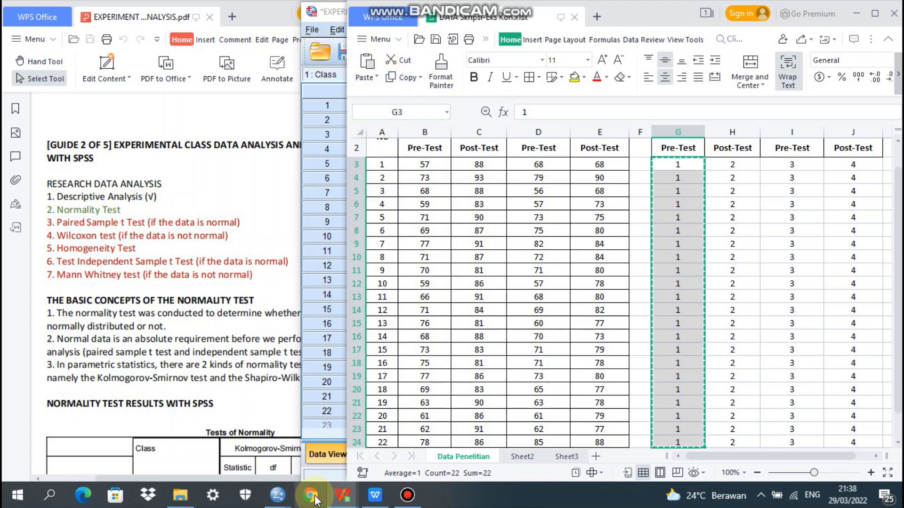
- Return to the SPSS data and paste the class code 1 values into the Class column starting at row 1
mouse_move(278, 495)
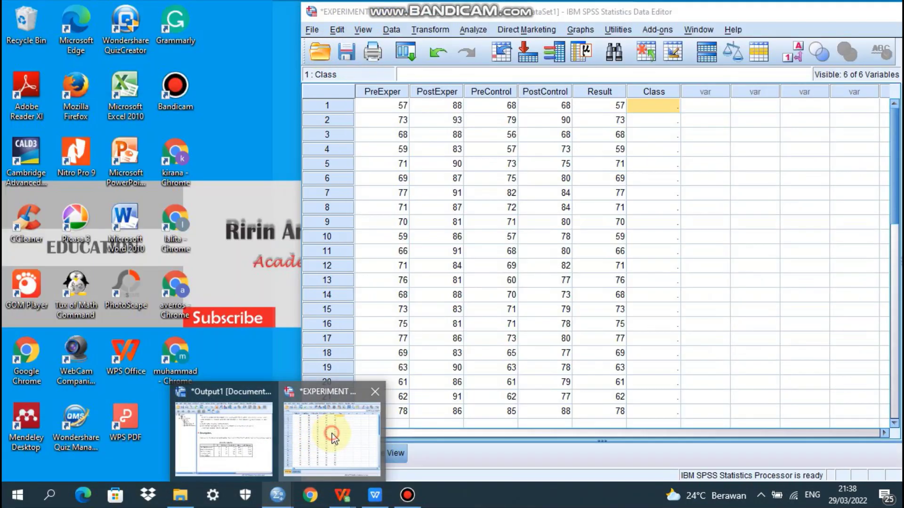
click(335, 438)
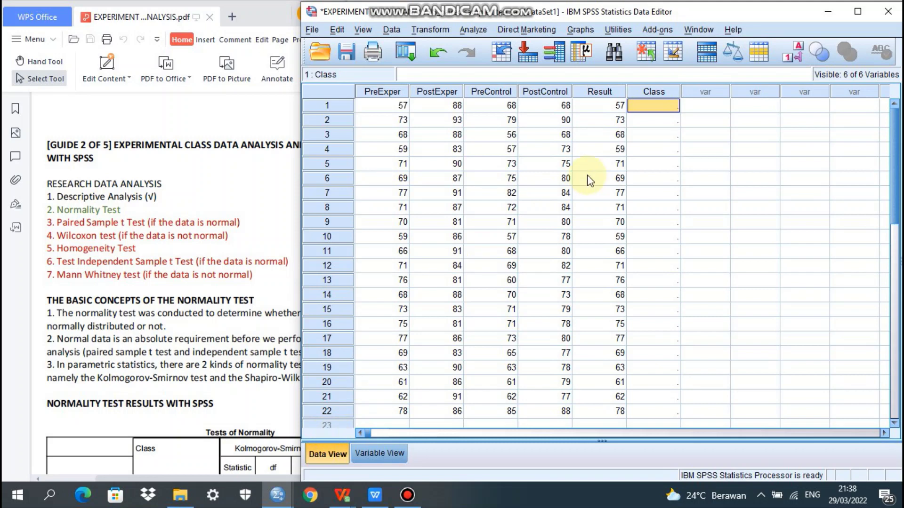
right_click(656, 109)
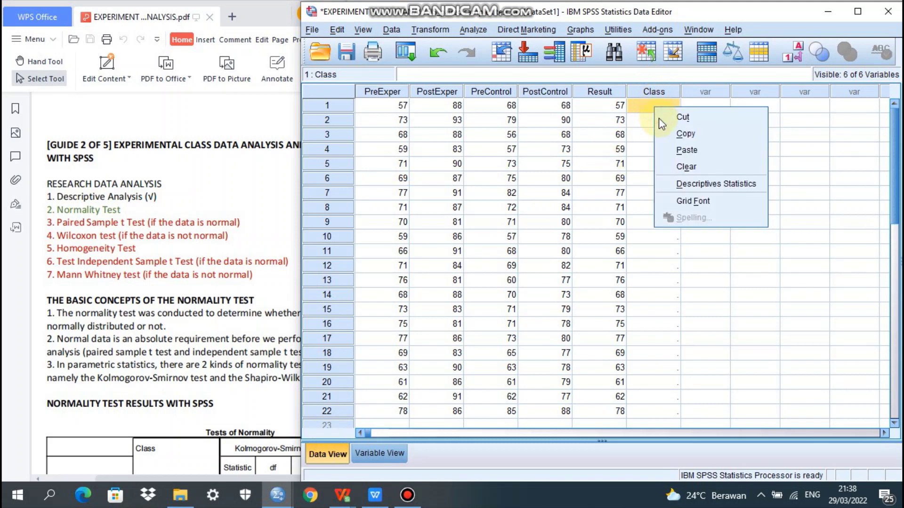
click(686, 151)
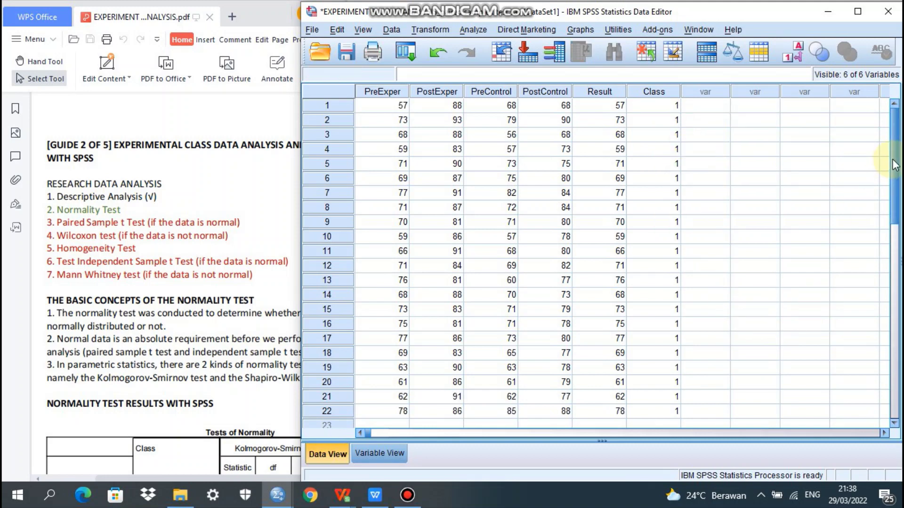
- Select Result row 23 in SPSS, and copy the first Post-Test score column, cells C3:C24, from the WPS workbook
scroll(894, 187, down, 3)
scroll(895, 187, down, 3)
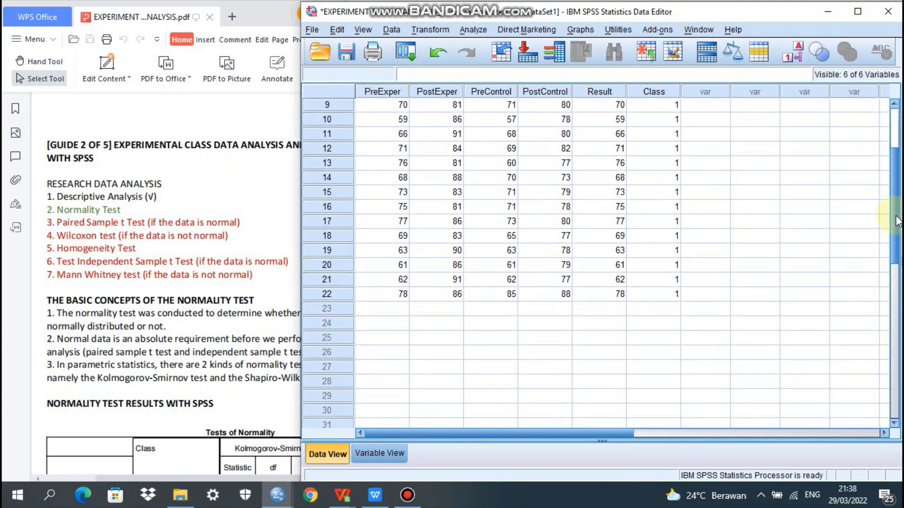
click(616, 292)
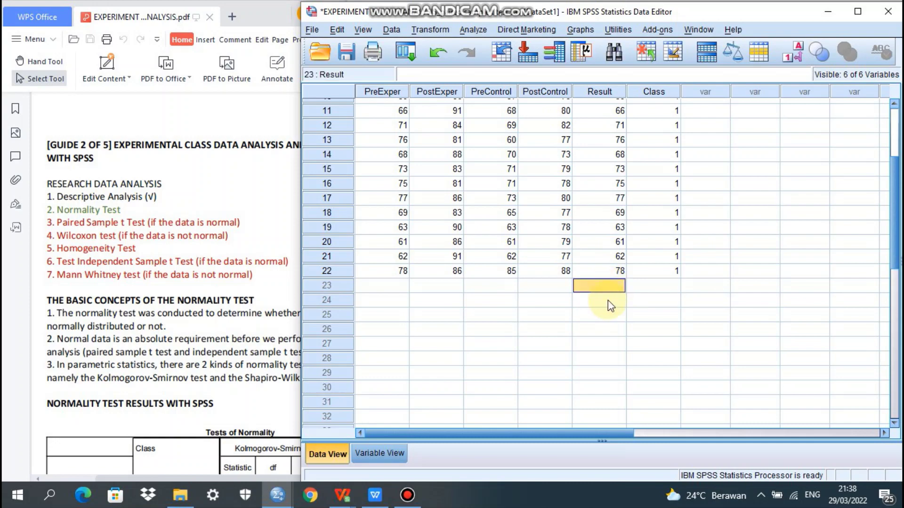
click(342, 495)
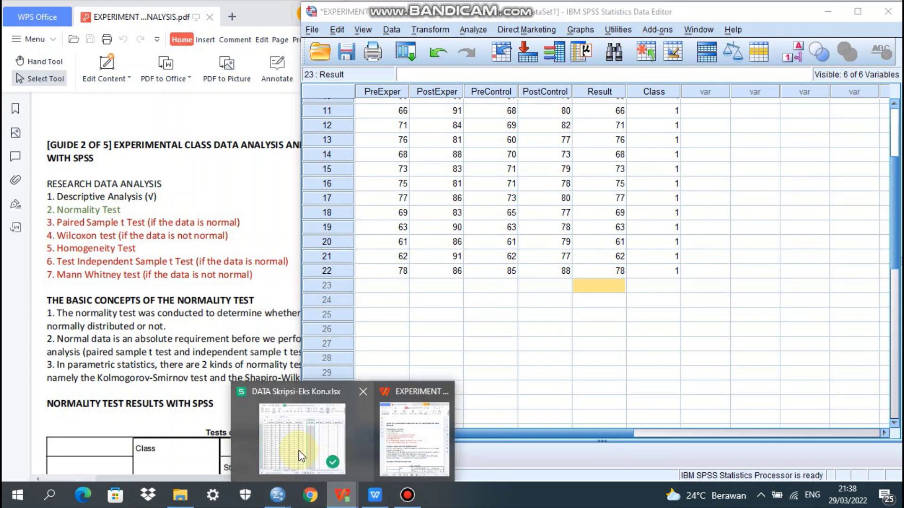
click(299, 450)
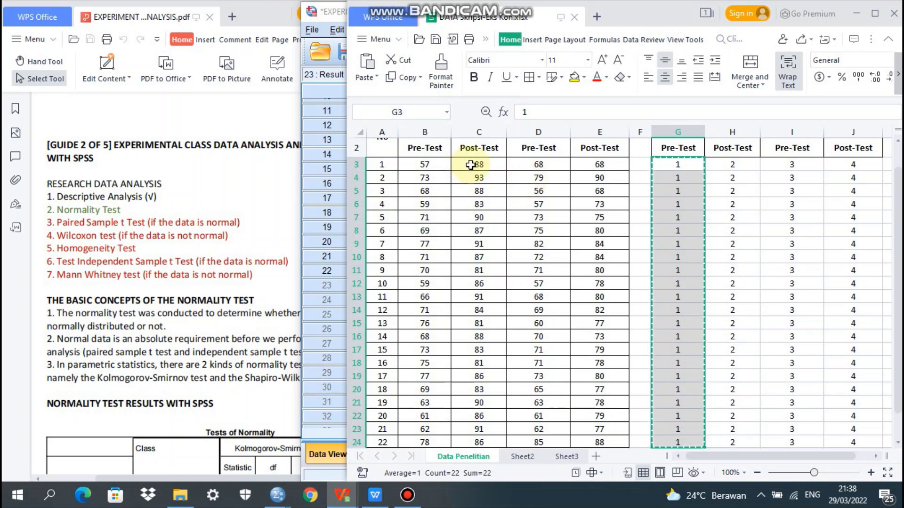
click(471, 165)
drag(471, 165, 484, 440)
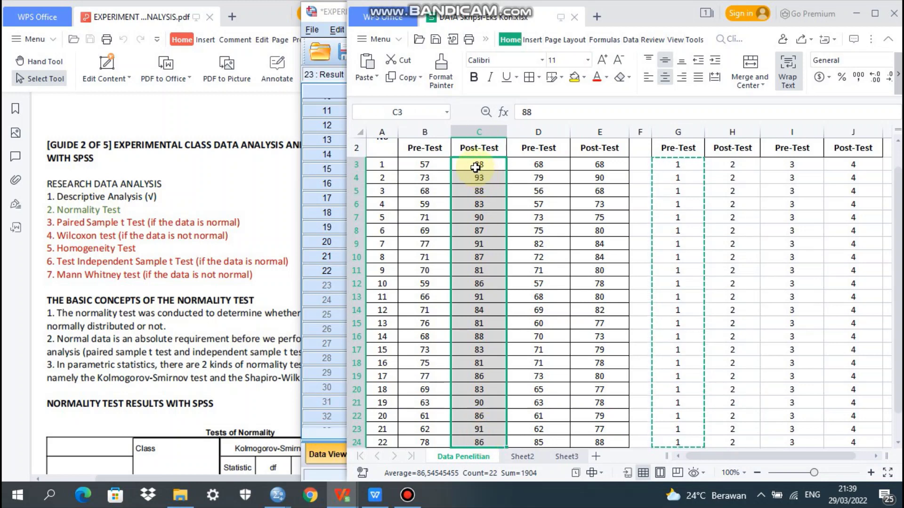
click(391, 79)
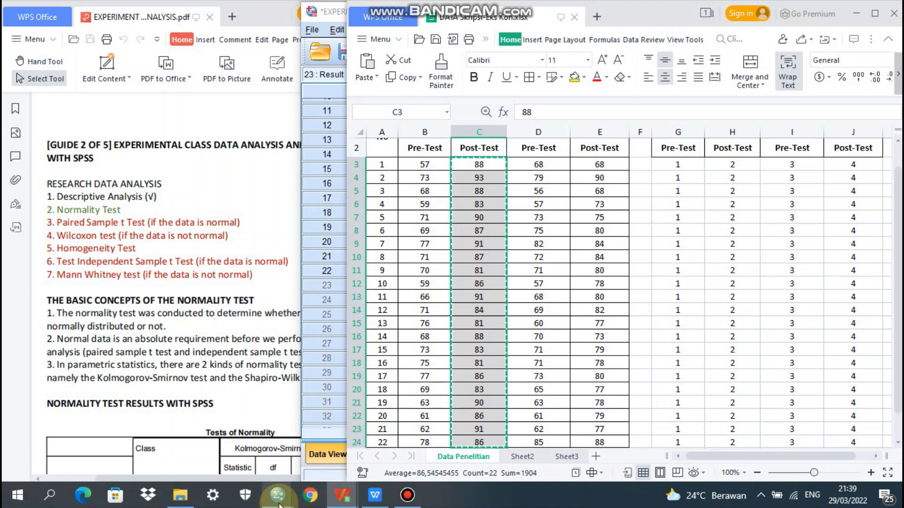
- Back in SPSS, paste the copied Post-Test scores into the Result column starting at row 23
mouse_move(278, 503)
click(358, 440)
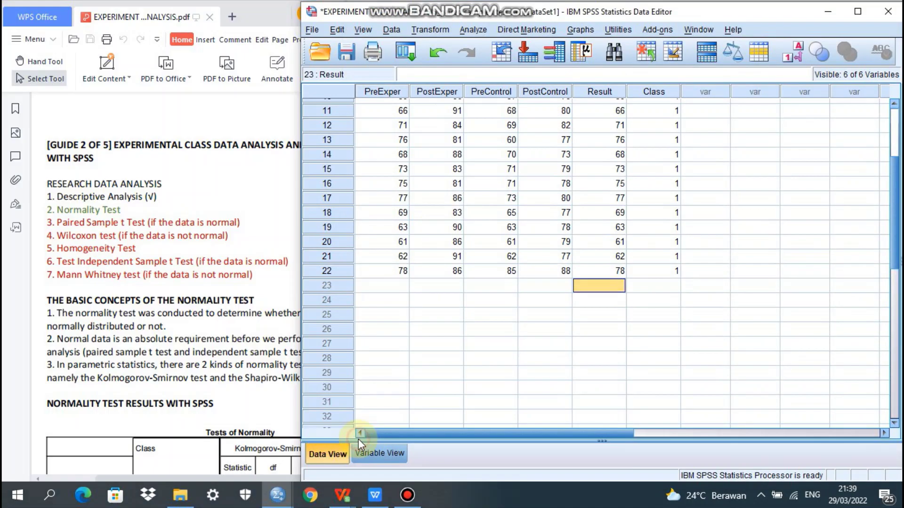
right_click(608, 284)
click(641, 326)
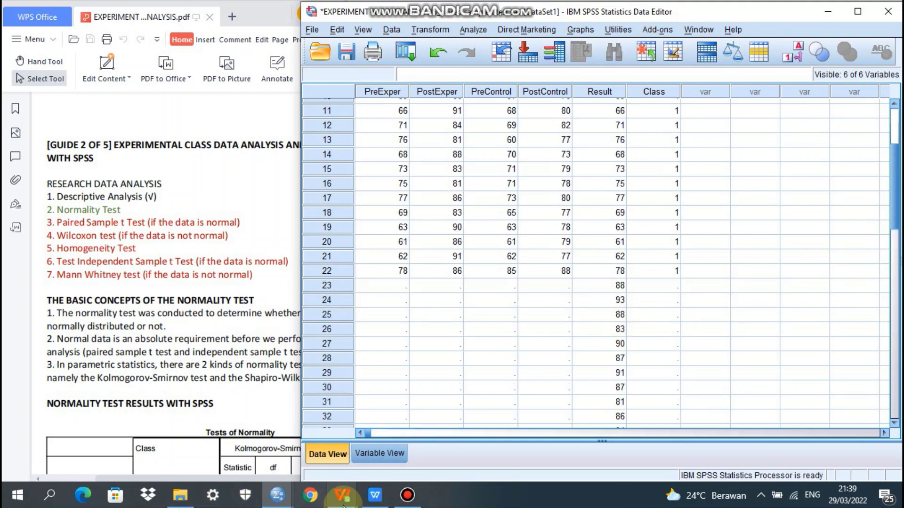
- Switch to the WPS score workbook and copy the column of class code 2, cells H3:H24
mouse_move(348, 499)
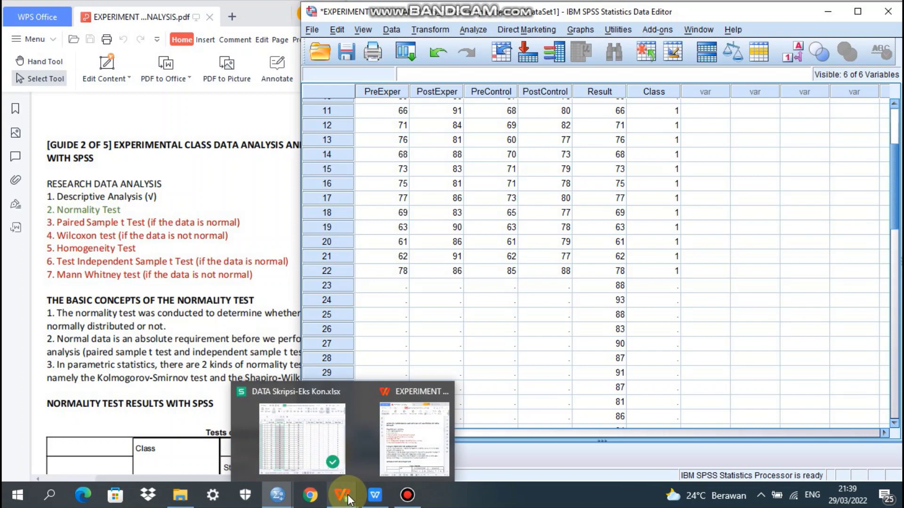
click(306, 431)
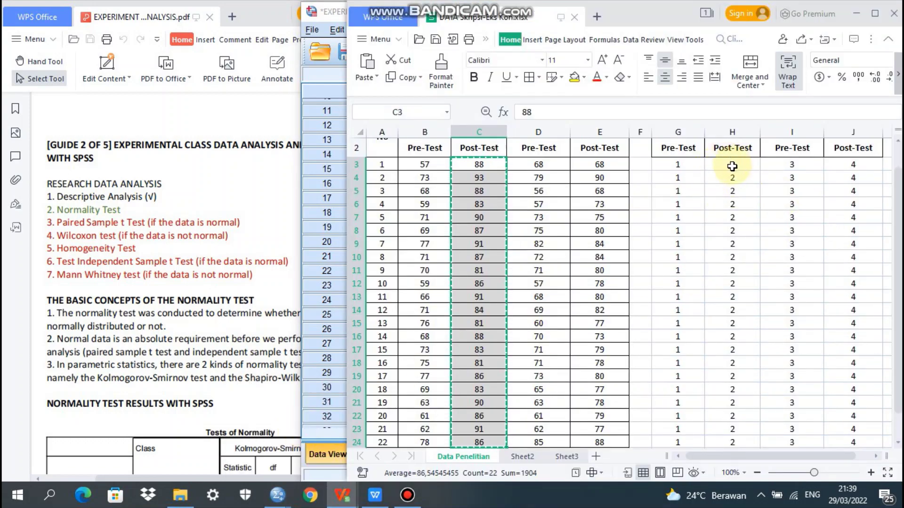
drag(732, 164, 738, 421)
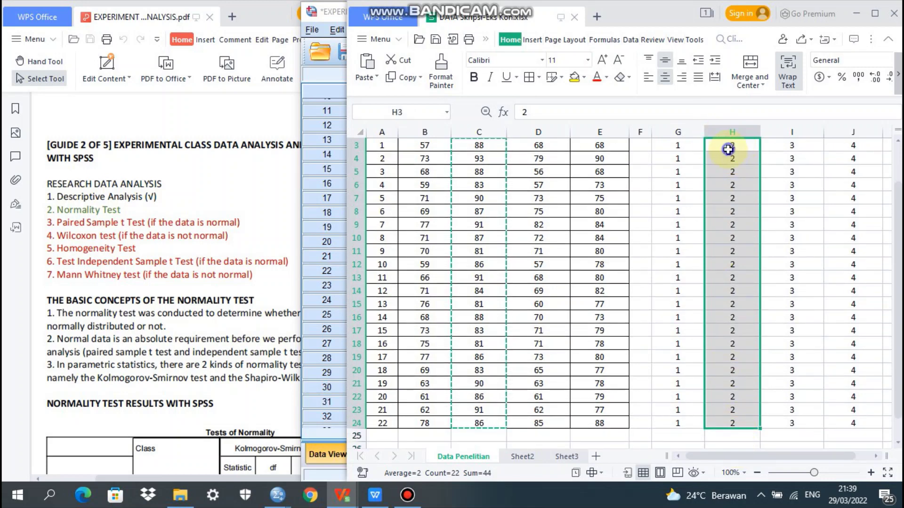
click(393, 78)
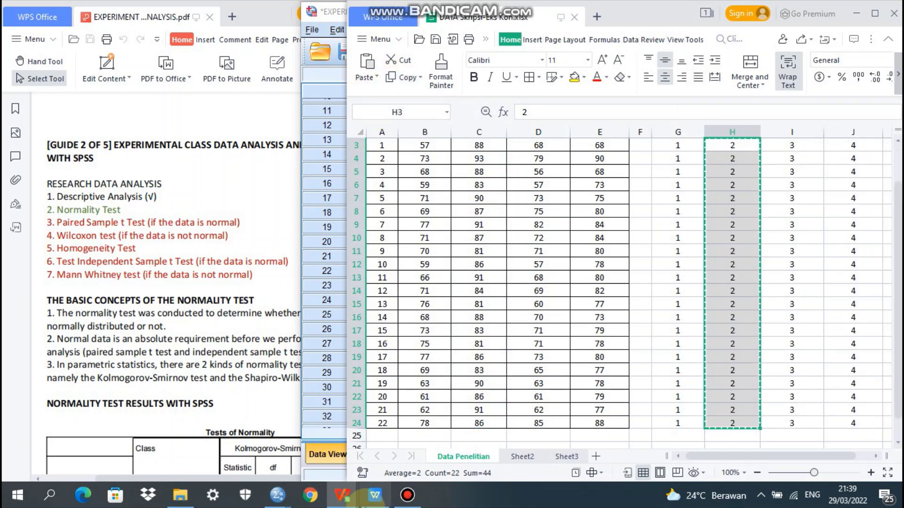
- Return to the SPSS data and paste the class code 2 values into the Class column starting at row 23
mouse_move(279, 500)
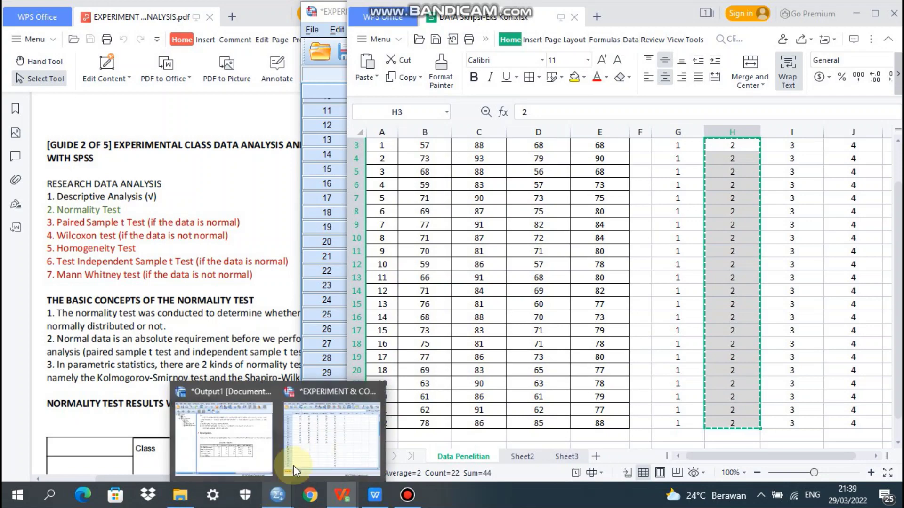
click(307, 438)
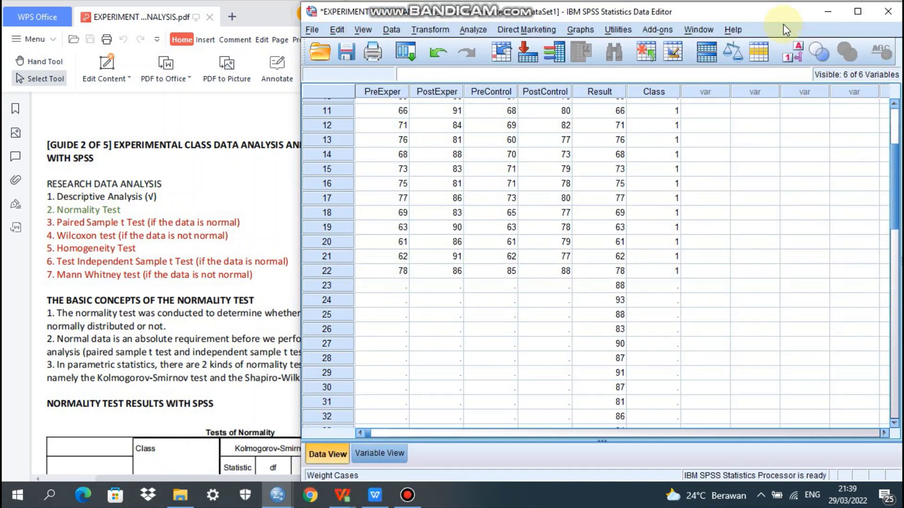
click(660, 286)
right_click(659, 285)
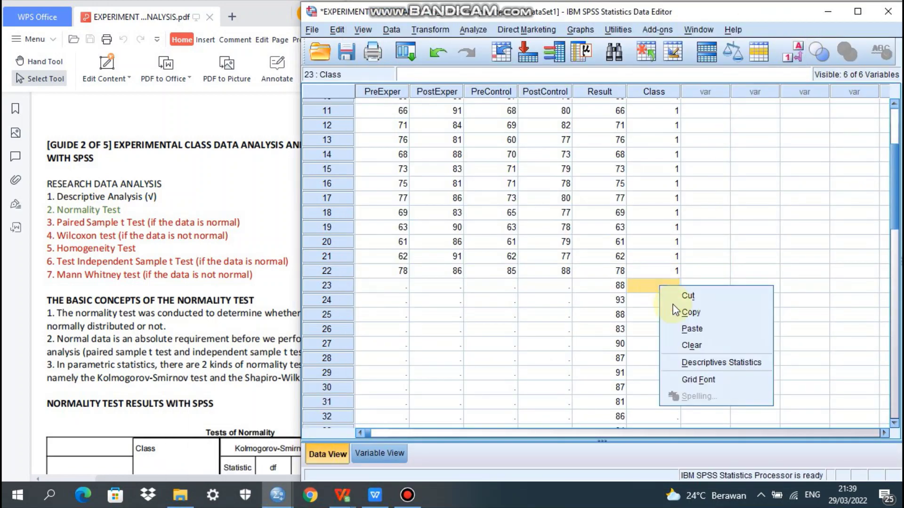
click(693, 328)
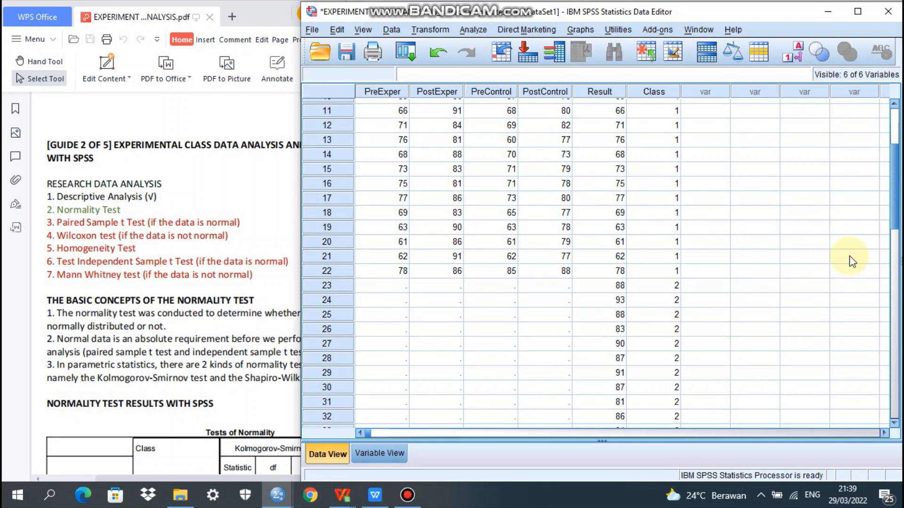
- Select Result row 45 in SPSS, and copy the second Pre-Test score column, cells D3:D24, from the WPS workbook
drag(897, 195, 895, 288)
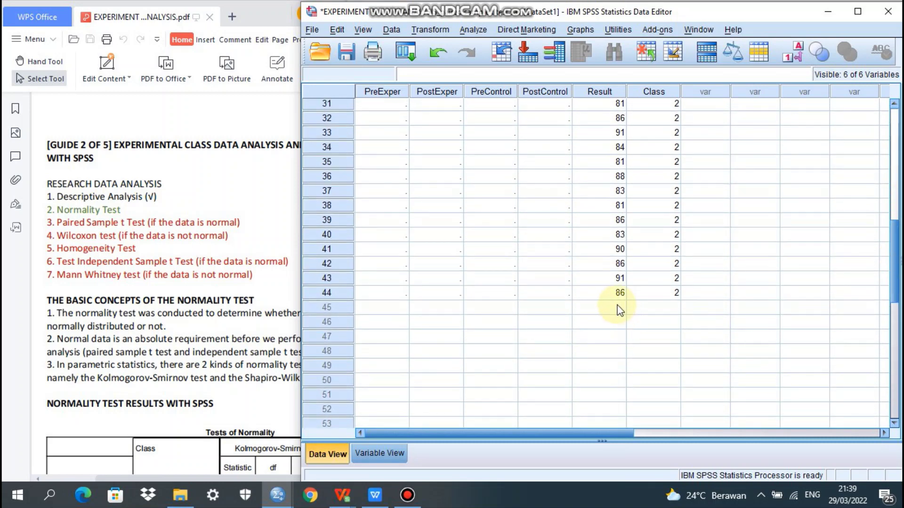
click(619, 309)
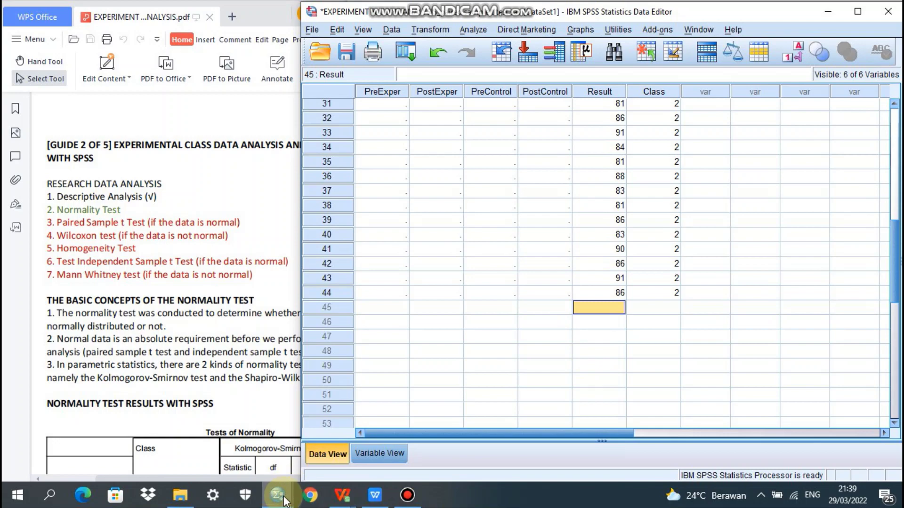
mouse_move(345, 498)
click(309, 440)
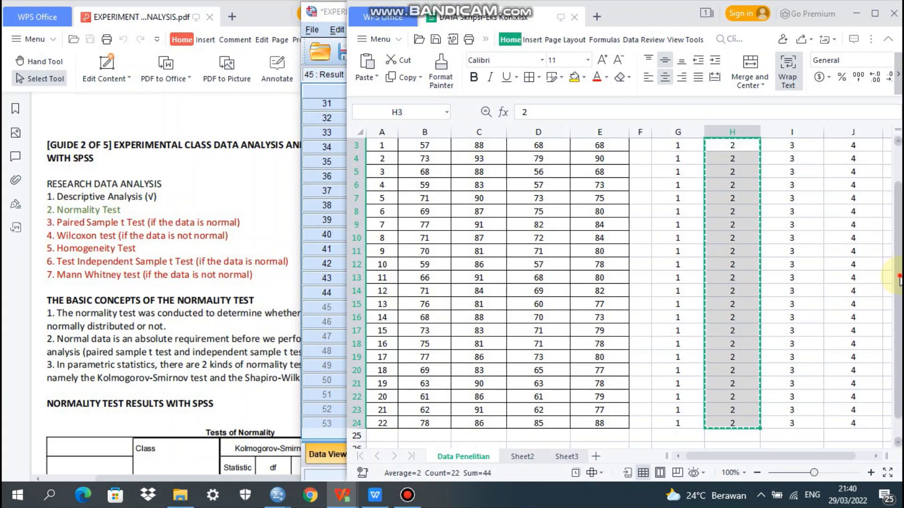
scroll(897, 277, up, 1)
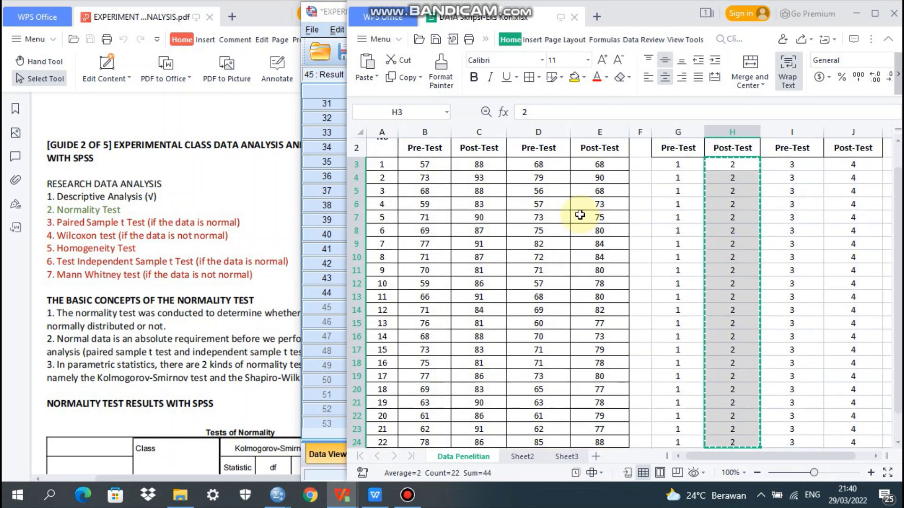
drag(538, 165, 550, 444)
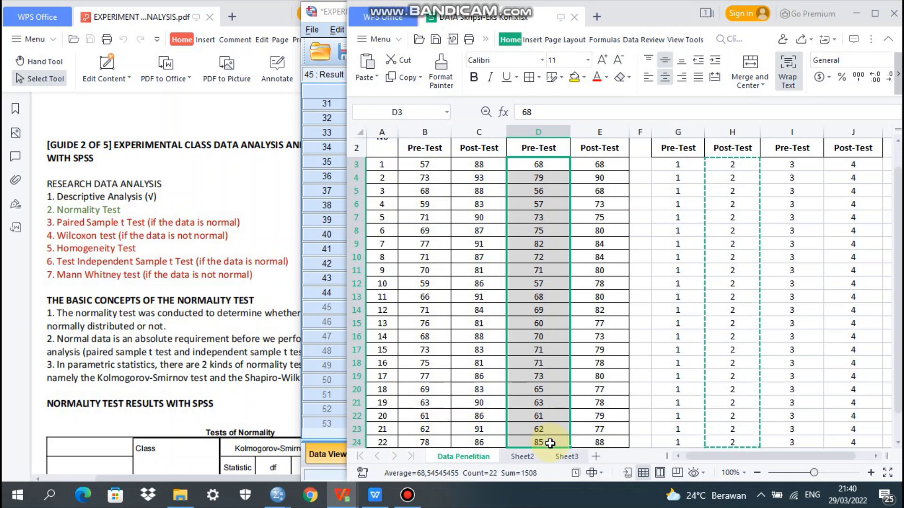
click(390, 77)
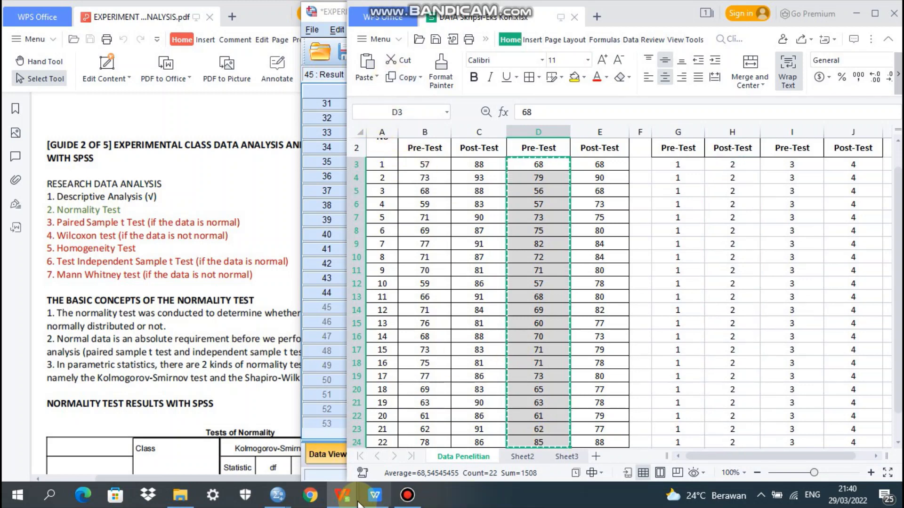
- Back in SPSS, paste the second set of Pre-Test scores into the Result column starting at row 45
mouse_move(346, 503)
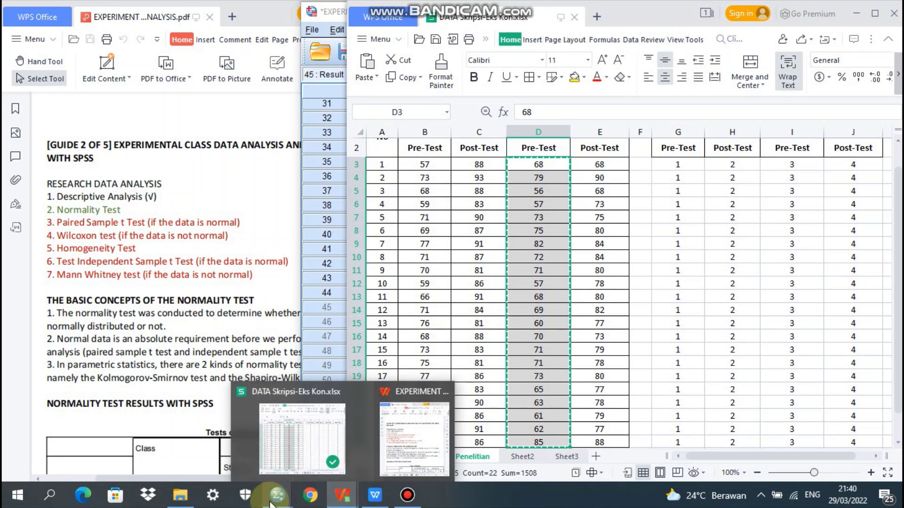
mouse_move(278, 495)
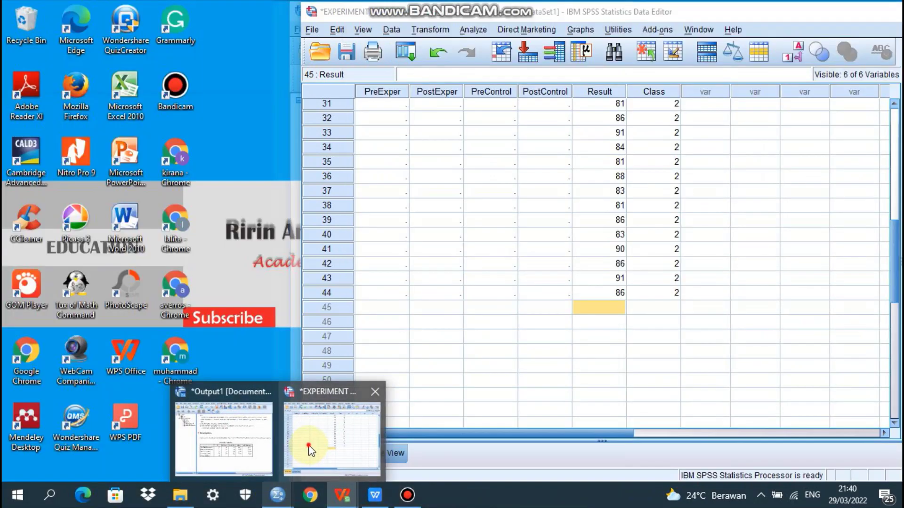
click(309, 449)
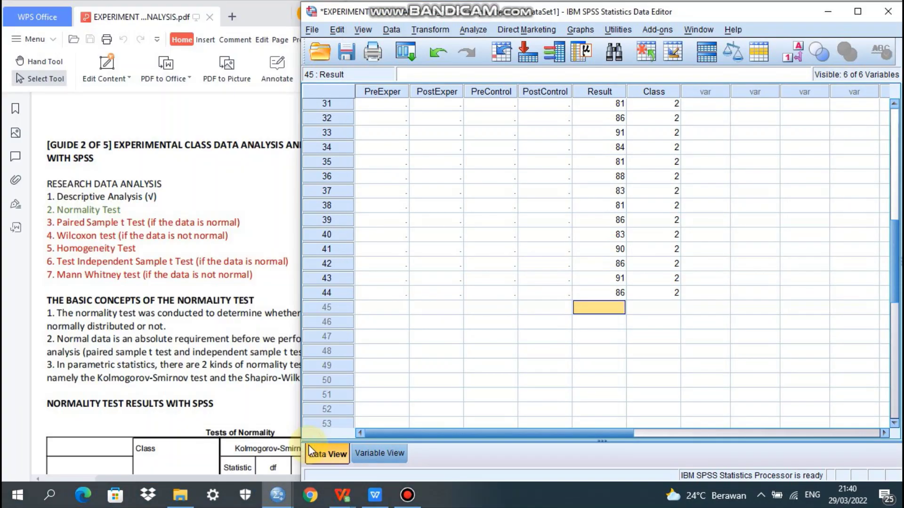
right_click(594, 312)
click(627, 356)
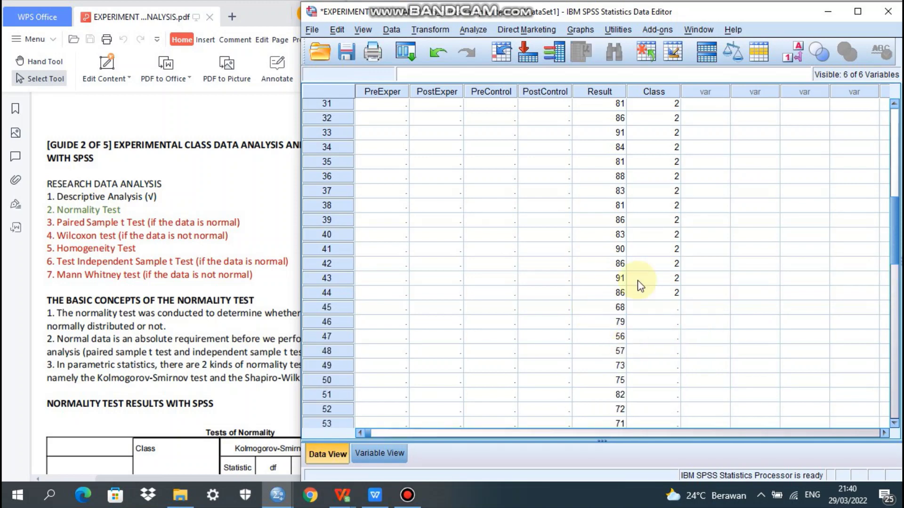
- Select Class row 45 in SPSS, and copy the column of class code 3, cells I3:I24, from the WPS score workbook
click(673, 307)
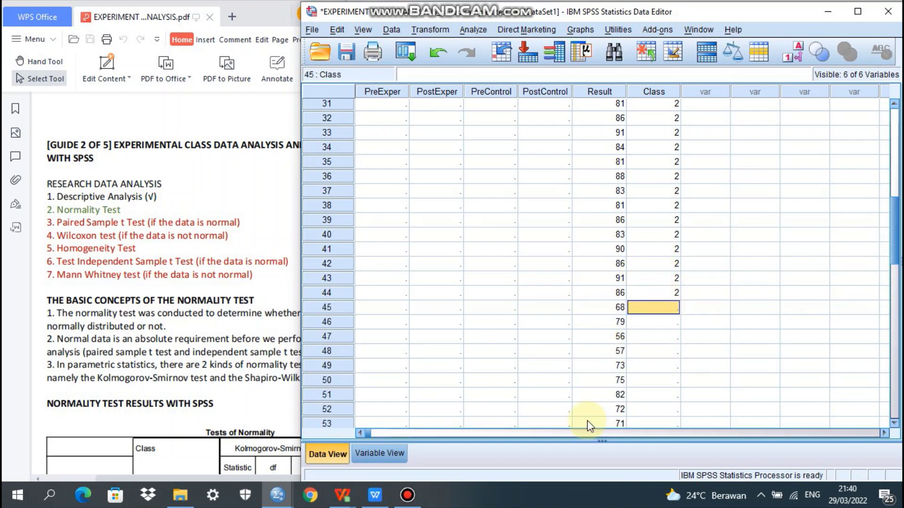
click(342, 496)
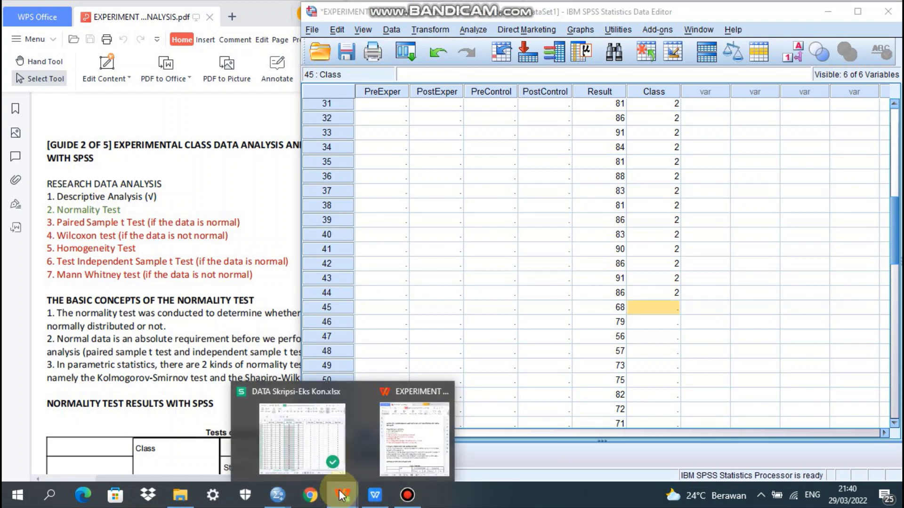
click(283, 447)
drag(790, 166, 787, 438)
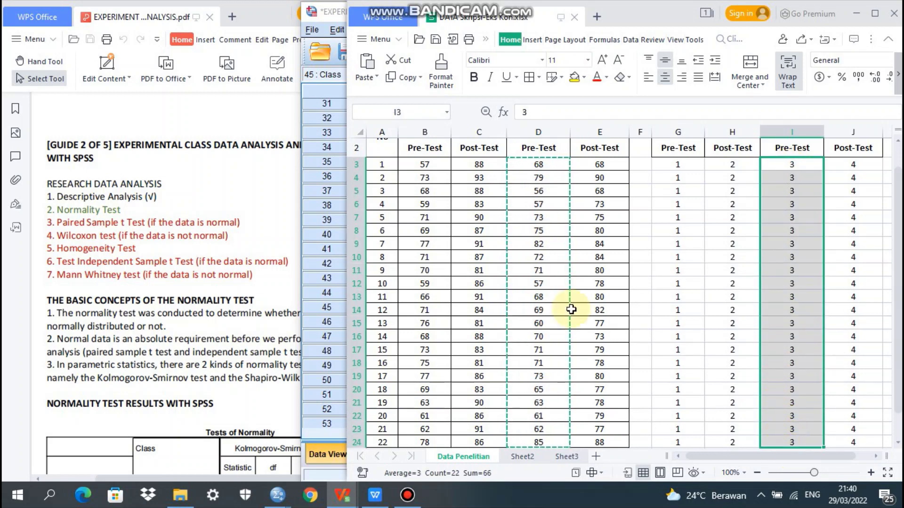
click(394, 79)
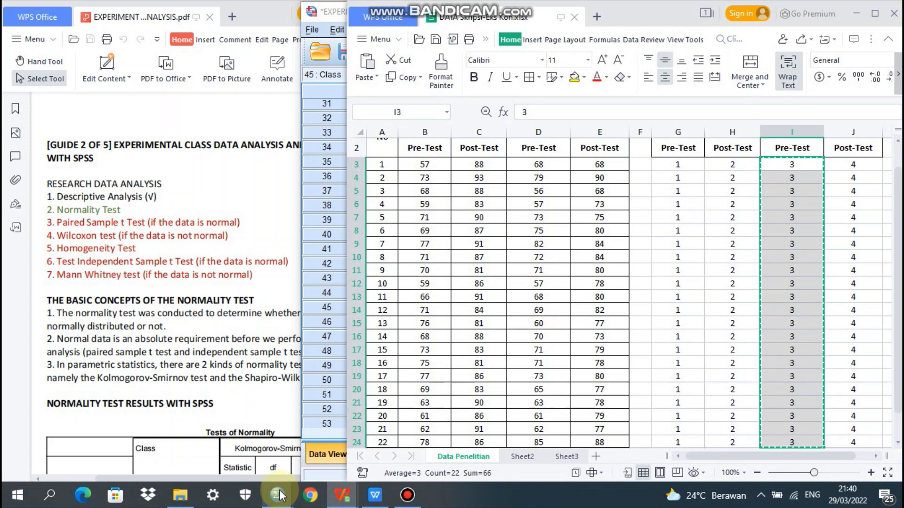
- Return to the SPSS data and paste the class code 3 values into the Class column starting at row 45
mouse_move(279, 495)
click(324, 386)
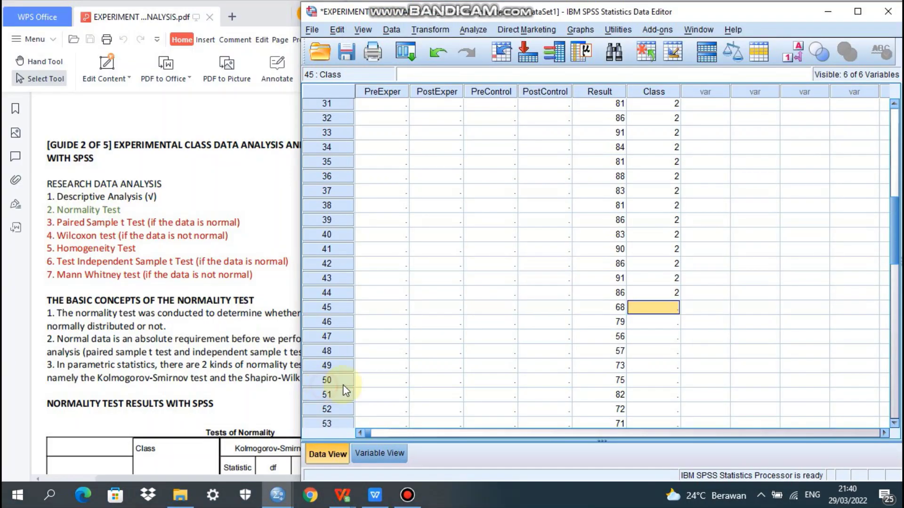
right_click(646, 307)
click(683, 346)
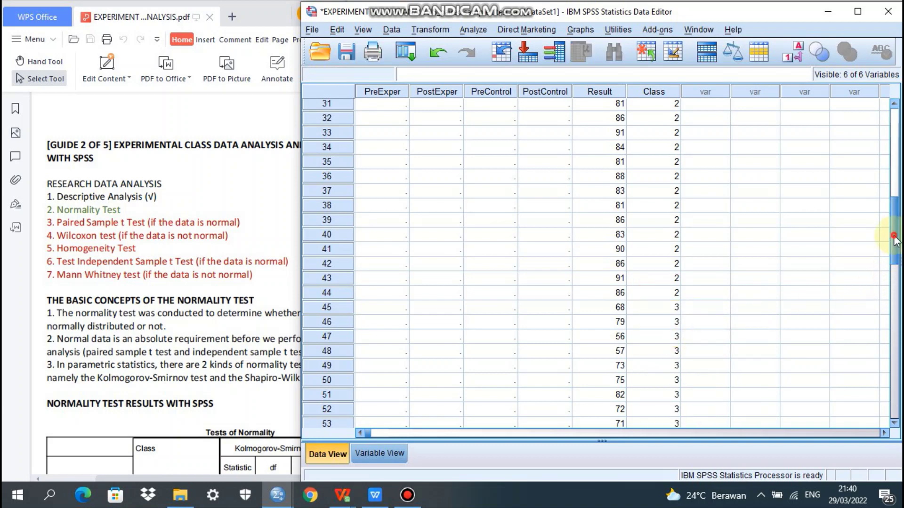
- Switch to the WPS score workbook and copy the second Post-Test score column, cells E3:E24
drag(895, 238, 899, 315)
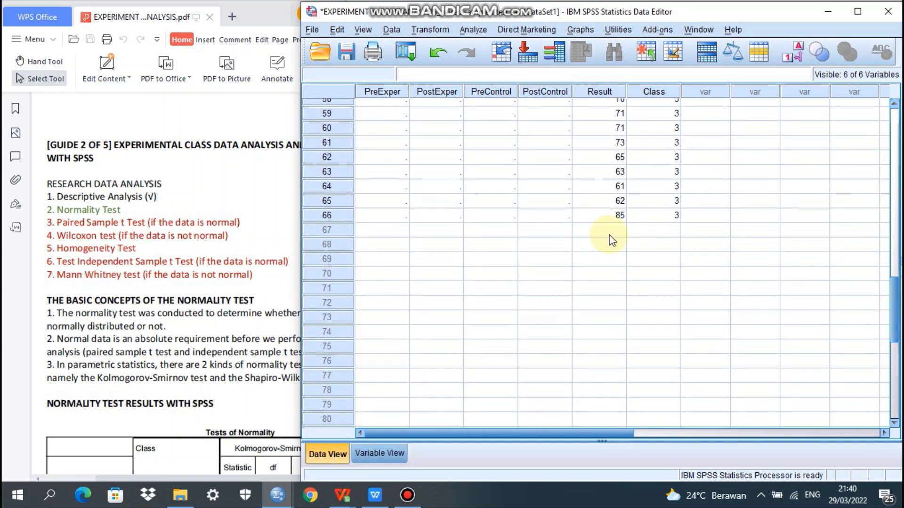
mouse_move(345, 500)
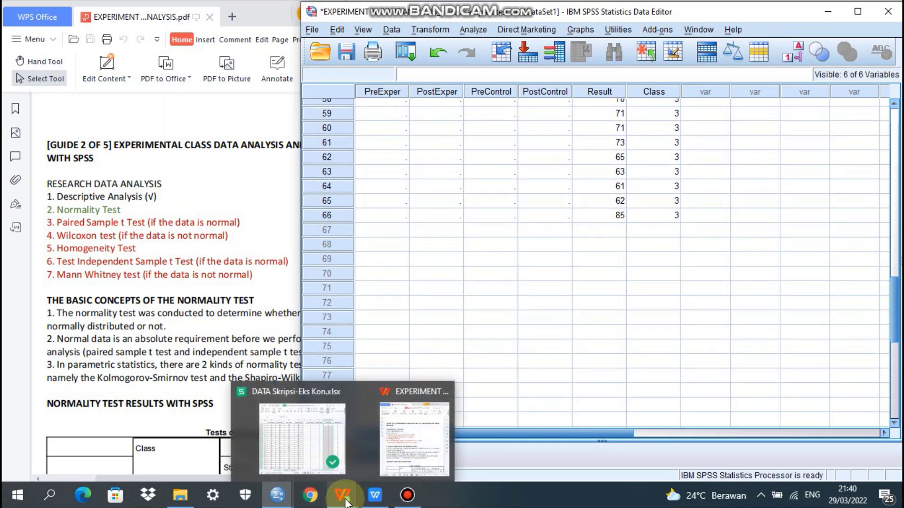
click(320, 434)
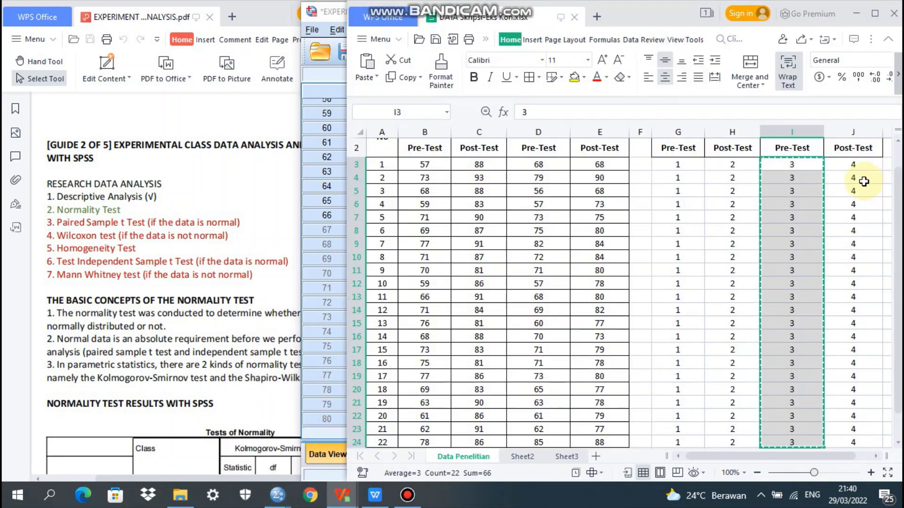
click(849, 165)
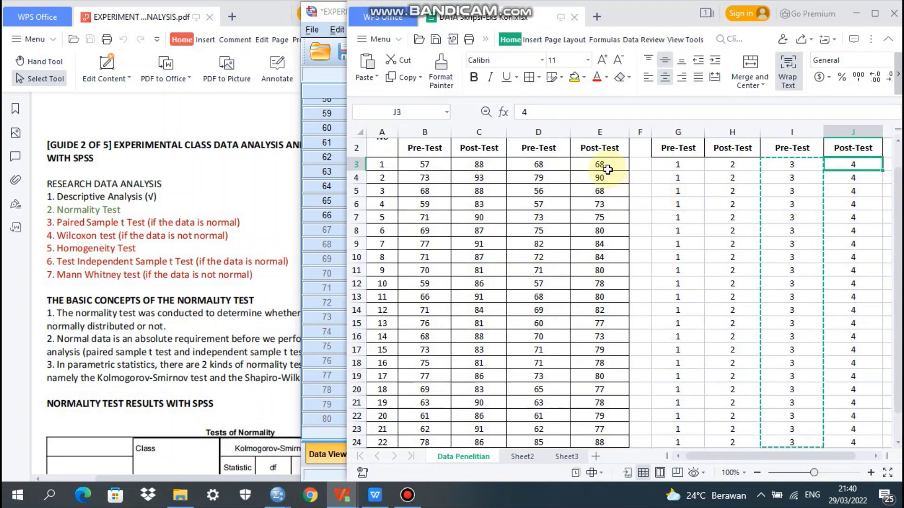
drag(608, 169, 618, 443)
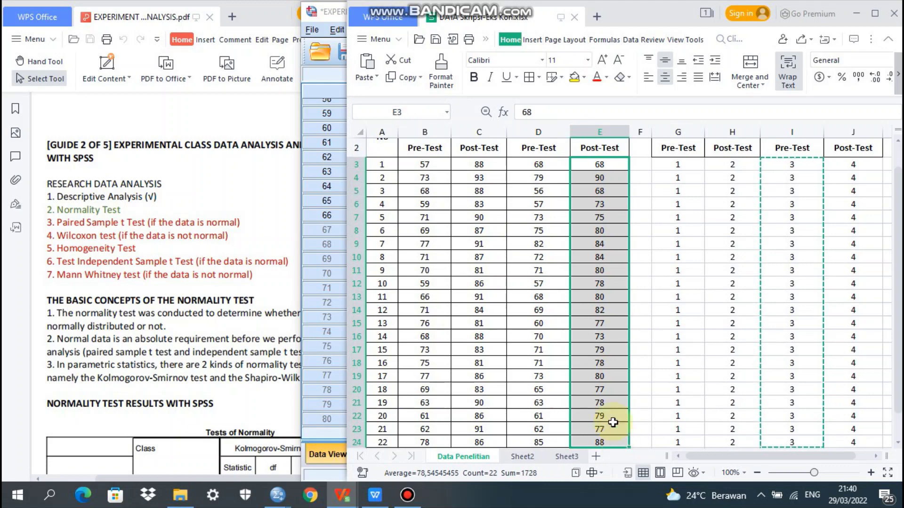
click(391, 79)
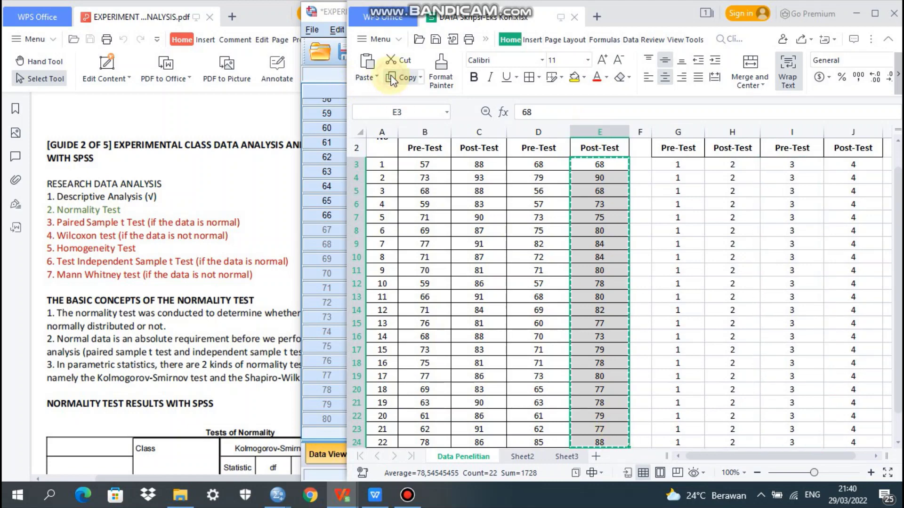
- Back in SPSS, paste the second set of Post-Test scores into the Result column starting at row 67
click(326, 361)
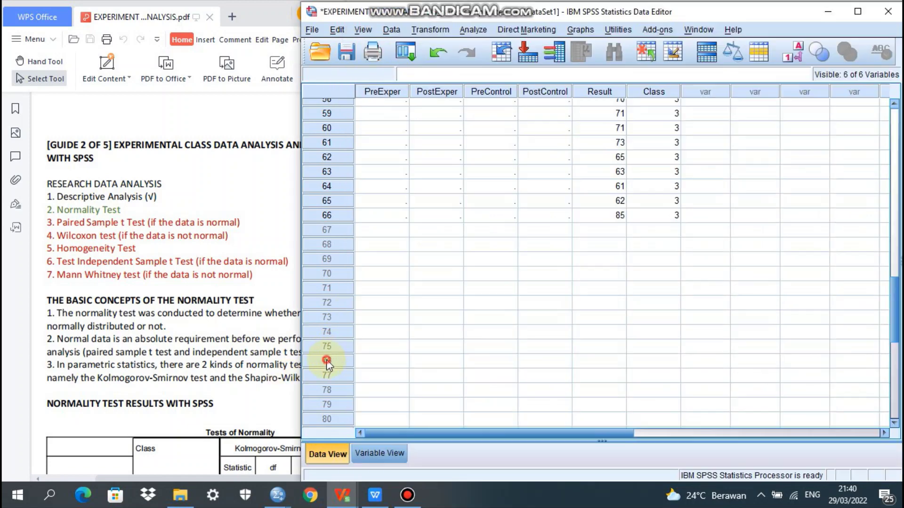
click(592, 230)
right_click(592, 229)
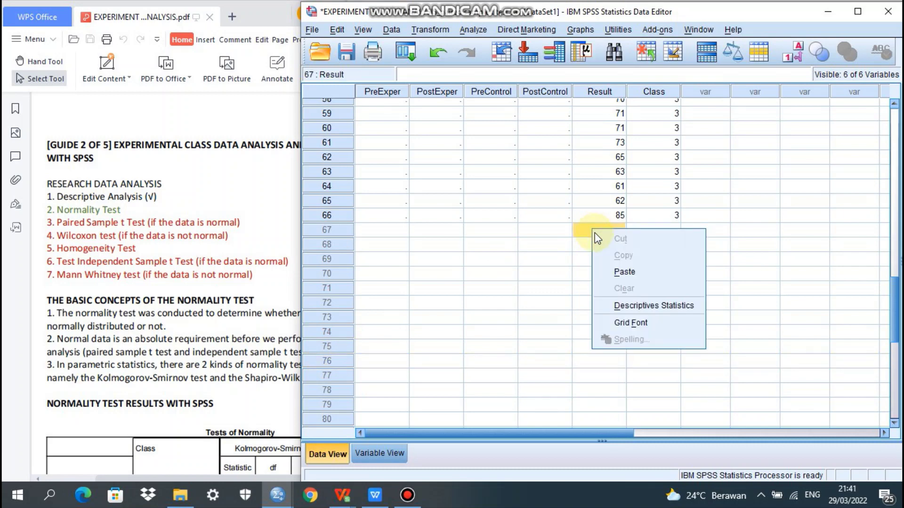
click(624, 272)
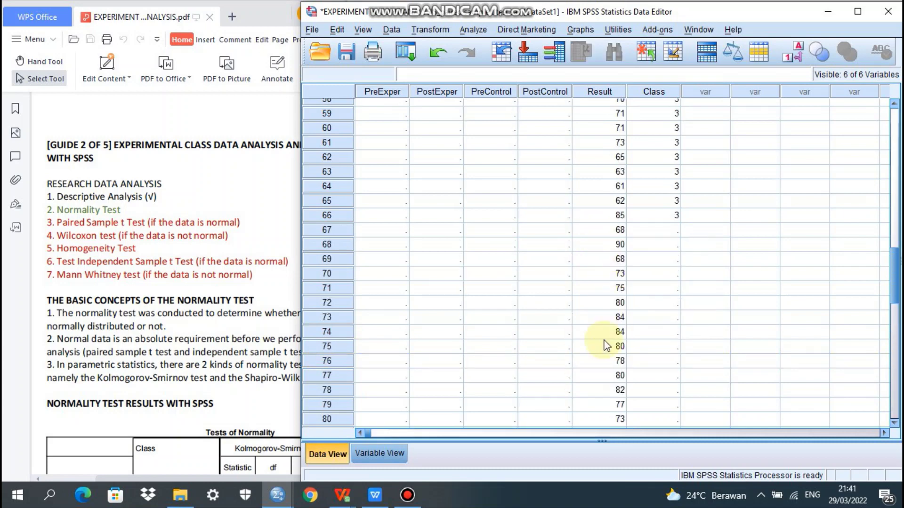
- Switch to the WPS score workbook and copy the column of class code 4, cells J3:J24
mouse_move(343, 504)
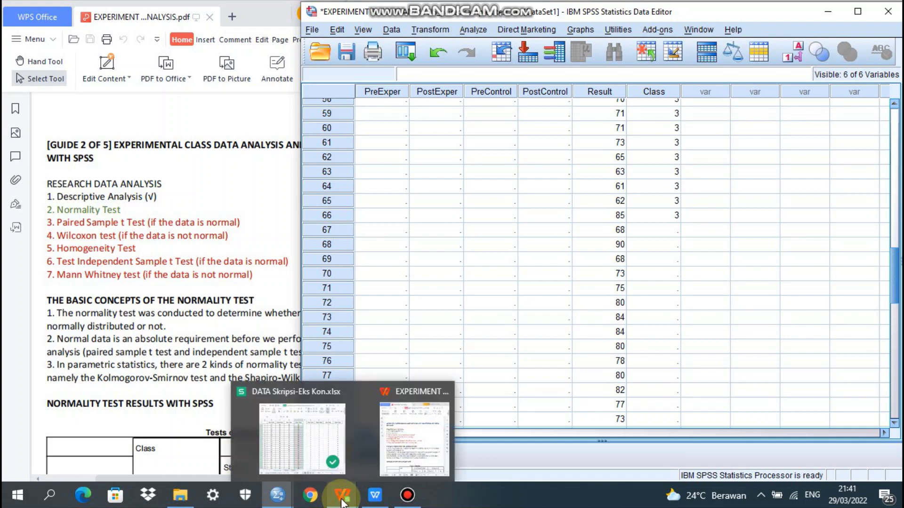
click(287, 443)
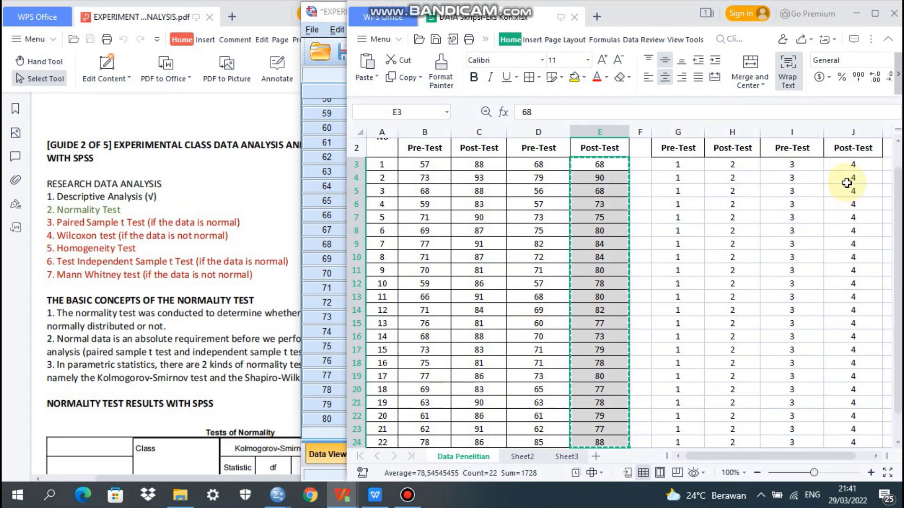
drag(847, 166, 853, 442)
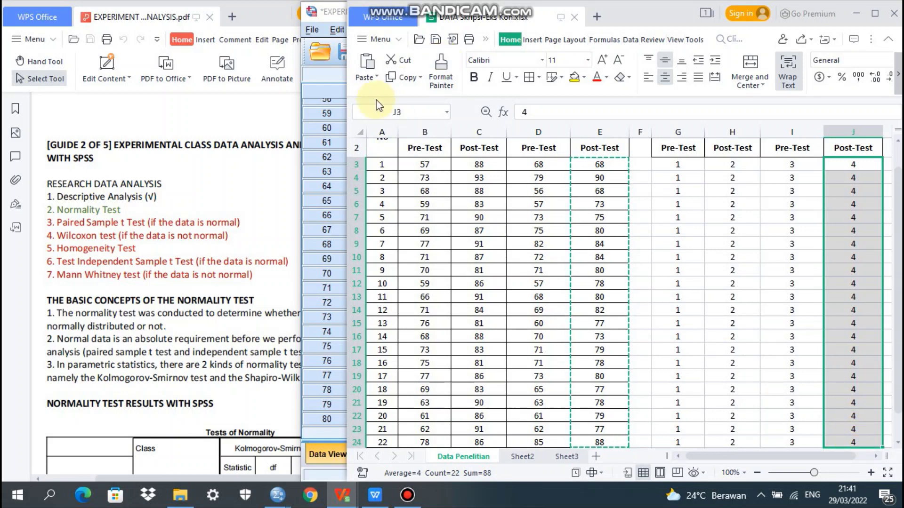
click(394, 77)
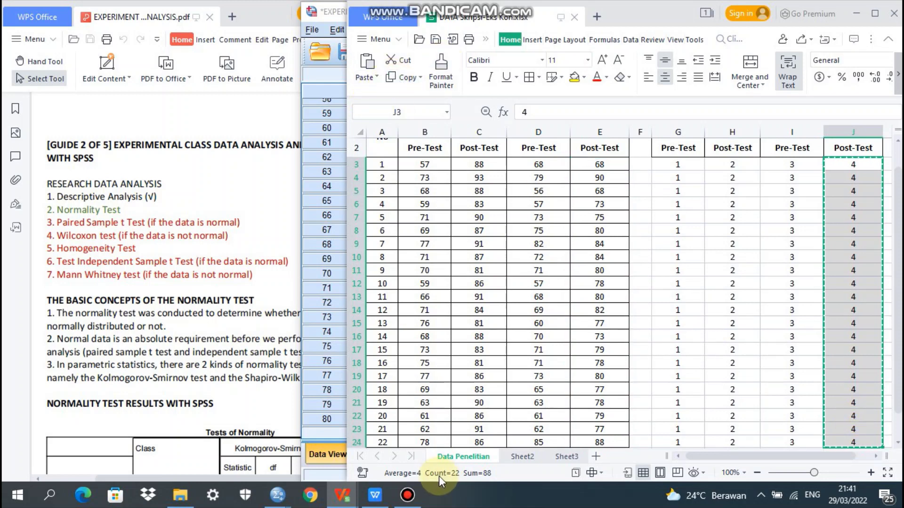
- Return to the SPSS data and paste the class code 4 values into the Class column starting at row 67
mouse_move(284, 497)
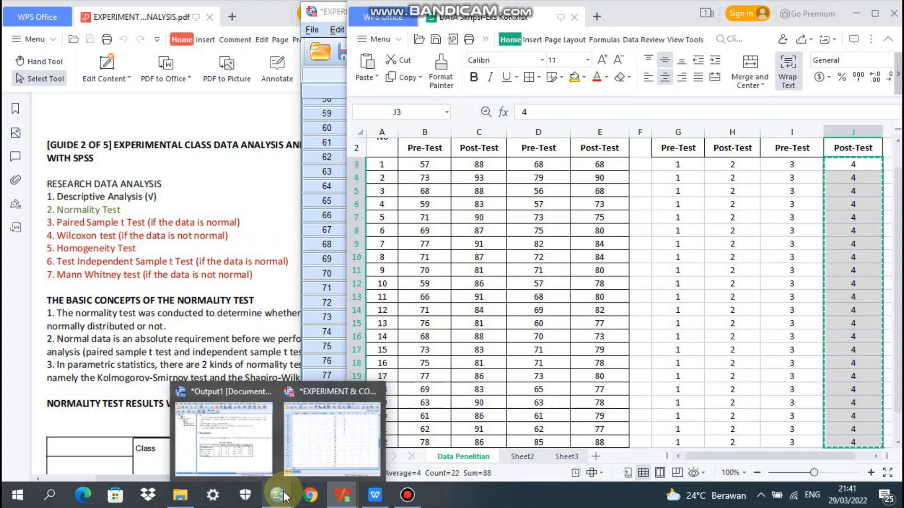
click(324, 451)
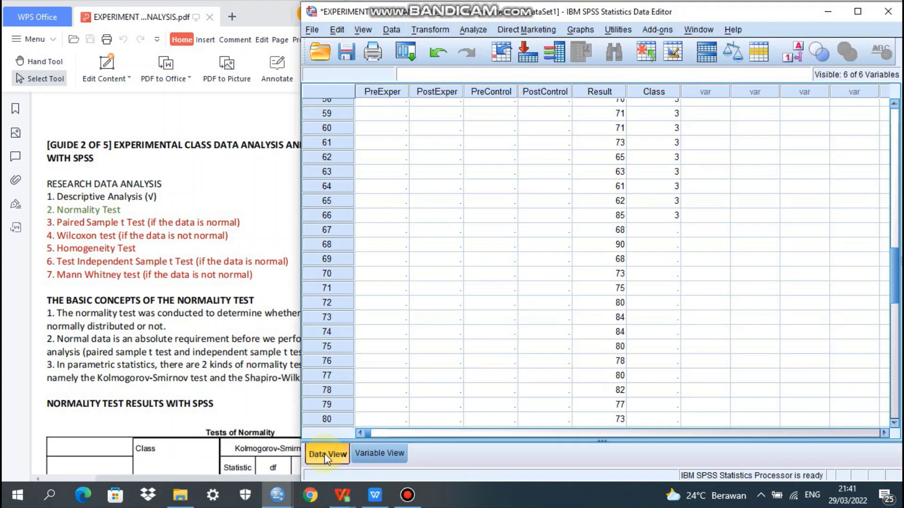
click(657, 231)
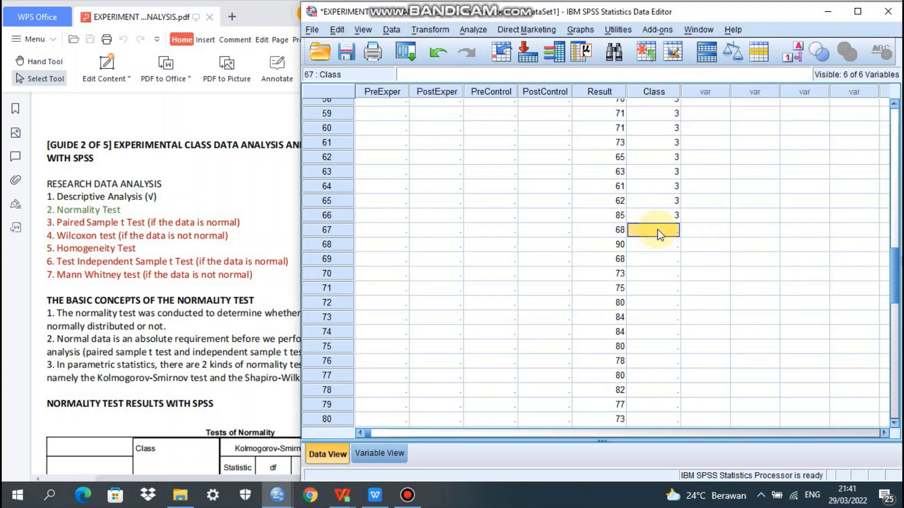
right_click(657, 231)
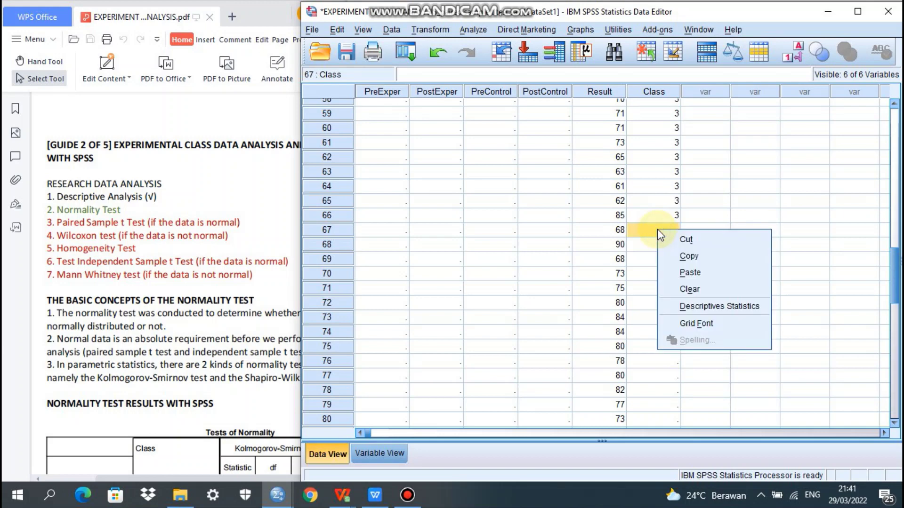
click(689, 272)
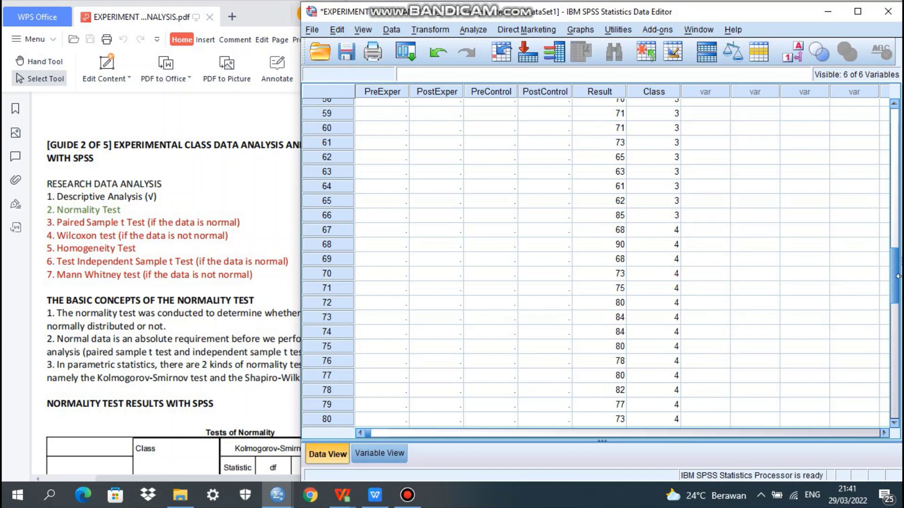
- Set up an Explore analysis with Learning Outcome as the dependent variable and Class as the factor
drag(898, 277, 892, 125)
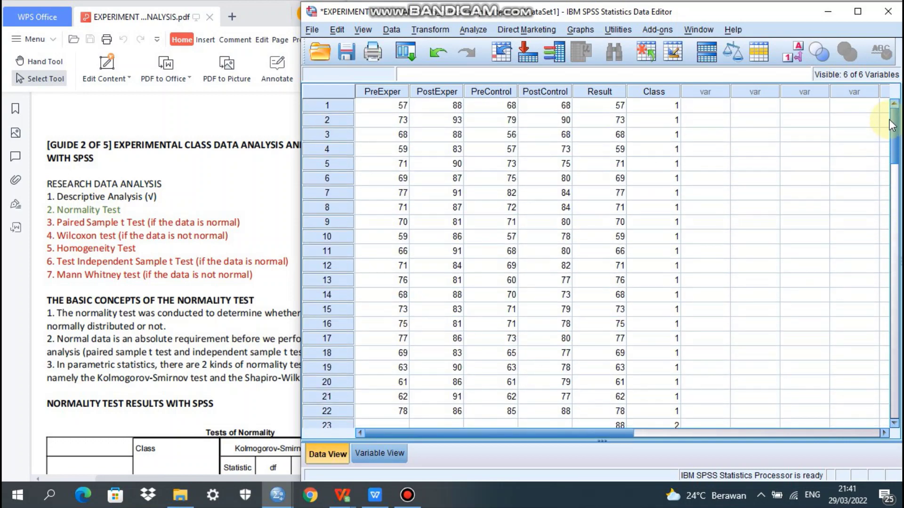
click(471, 29)
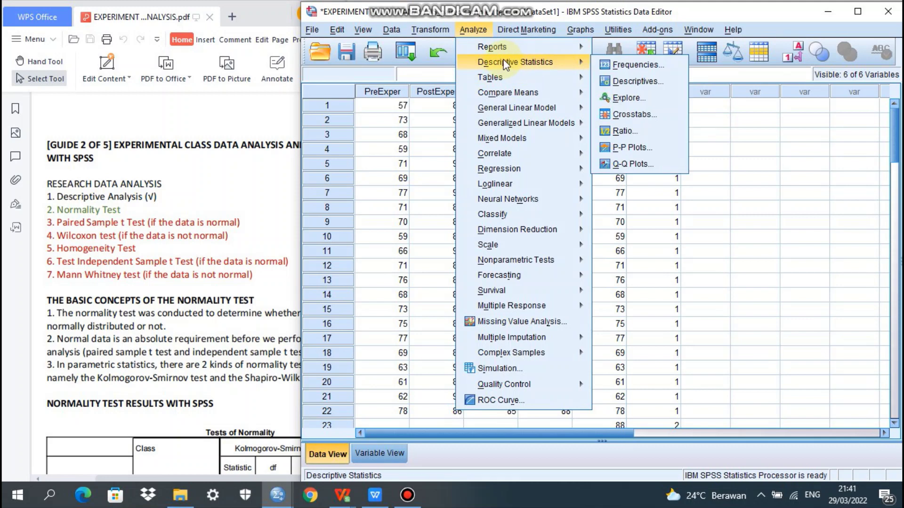
mouse_move(518, 69)
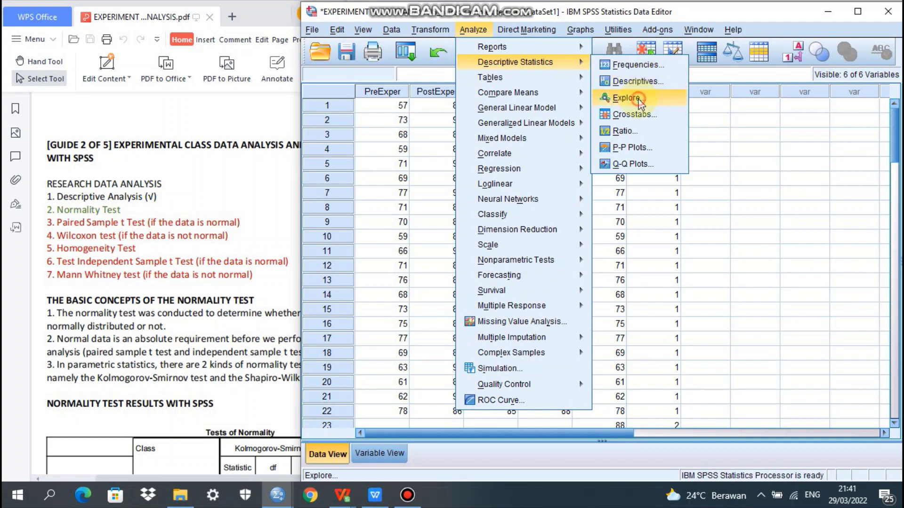
click(626, 98)
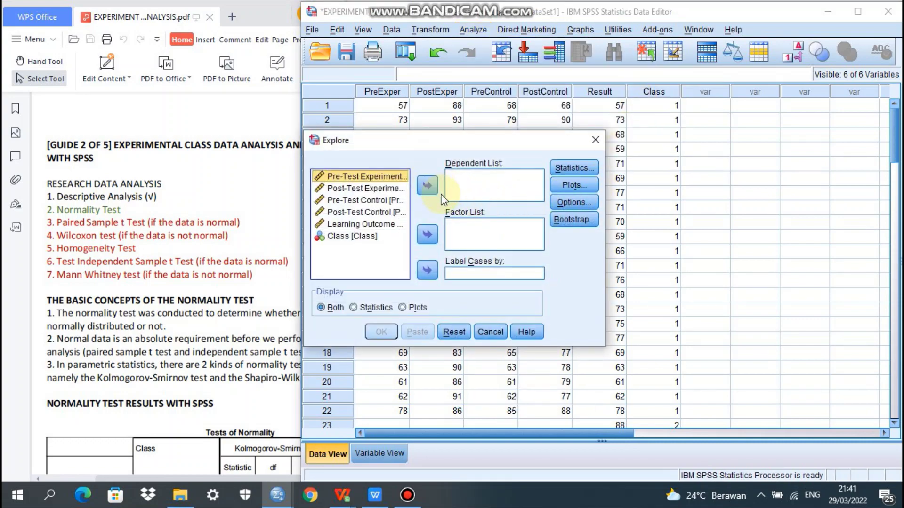
click(370, 225)
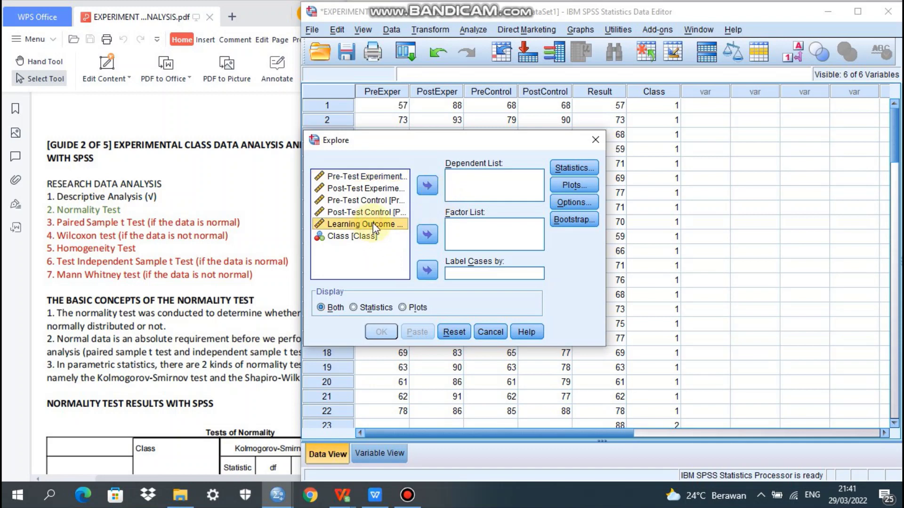
click(427, 186)
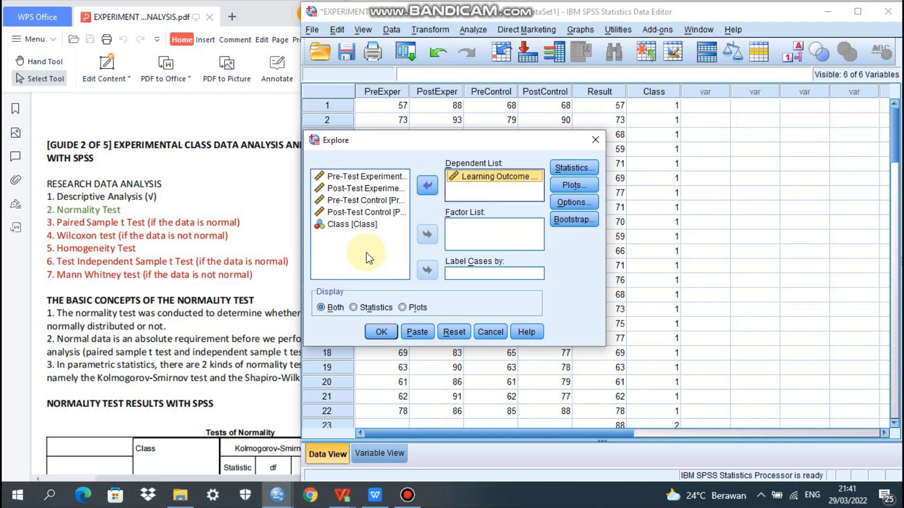
click(365, 226)
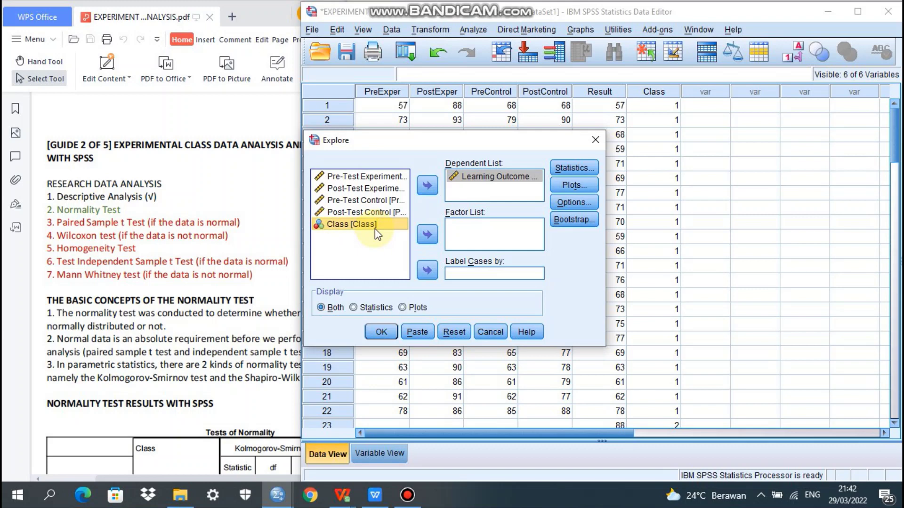
click(428, 237)
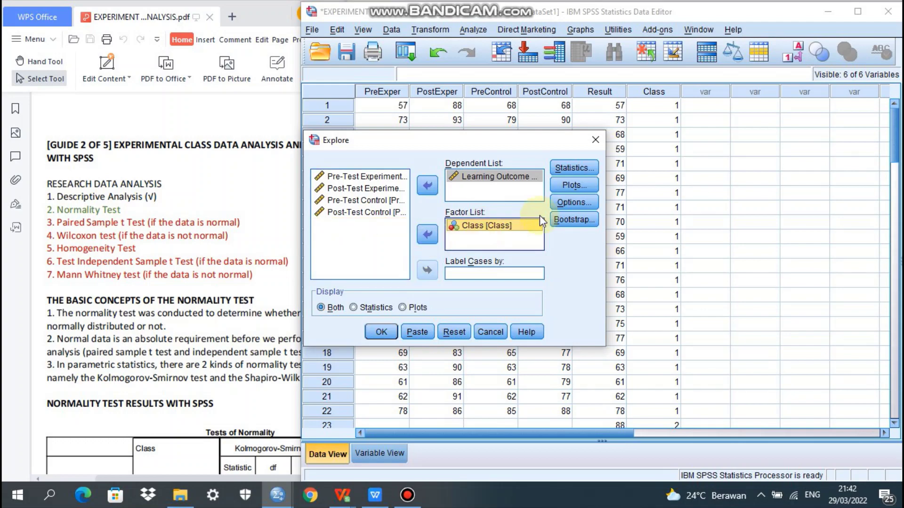
- Enable normality plots with tests in the Explore plot options and apply the setting
click(570, 185)
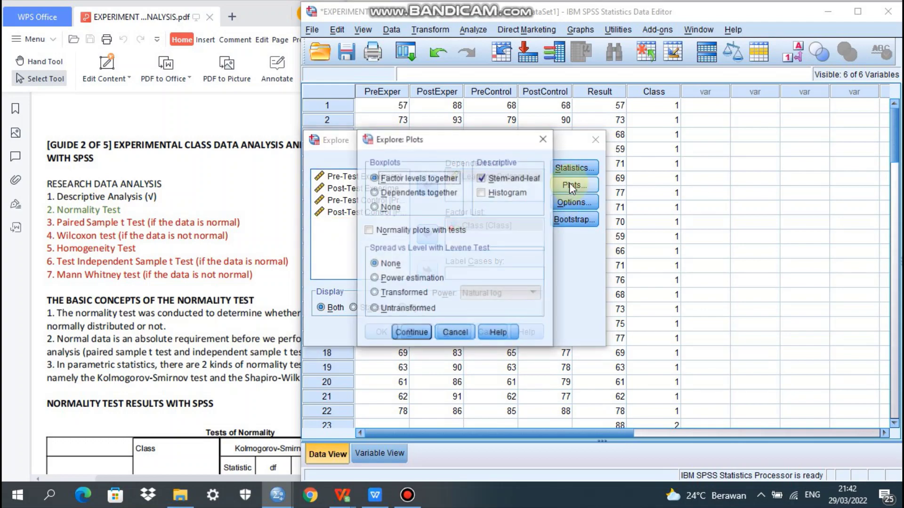
click(368, 231)
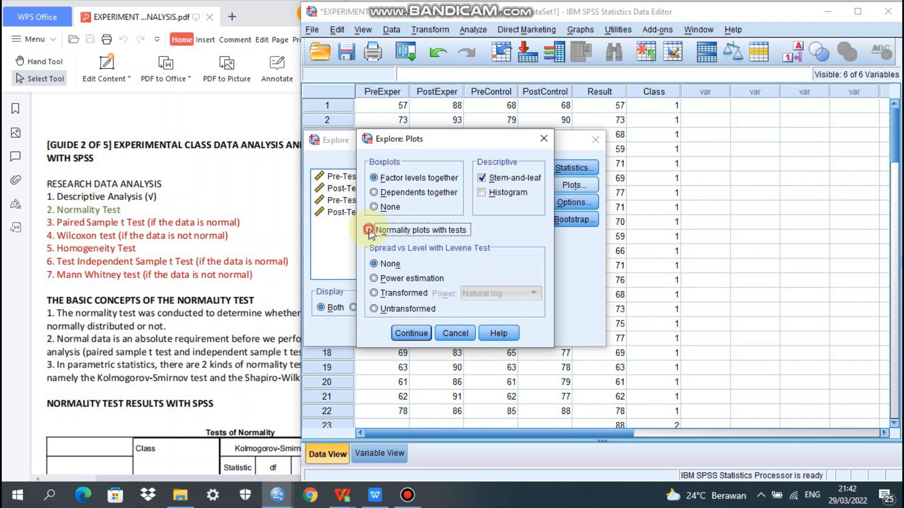
click(413, 337)
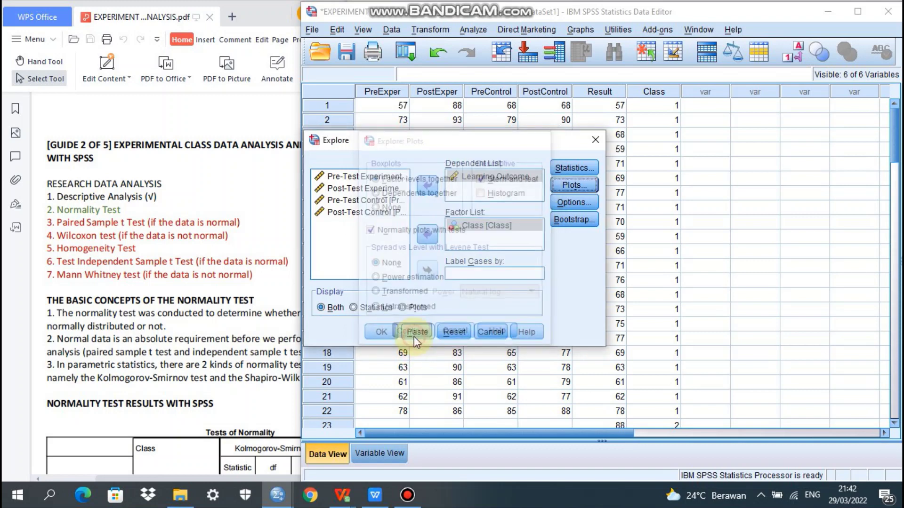
- Run the Explore analysis and examine the Kolmogorov-Smirnov and Shapiro-Wilk Sig. columns of the Tests of Normality table in the output
click(382, 333)
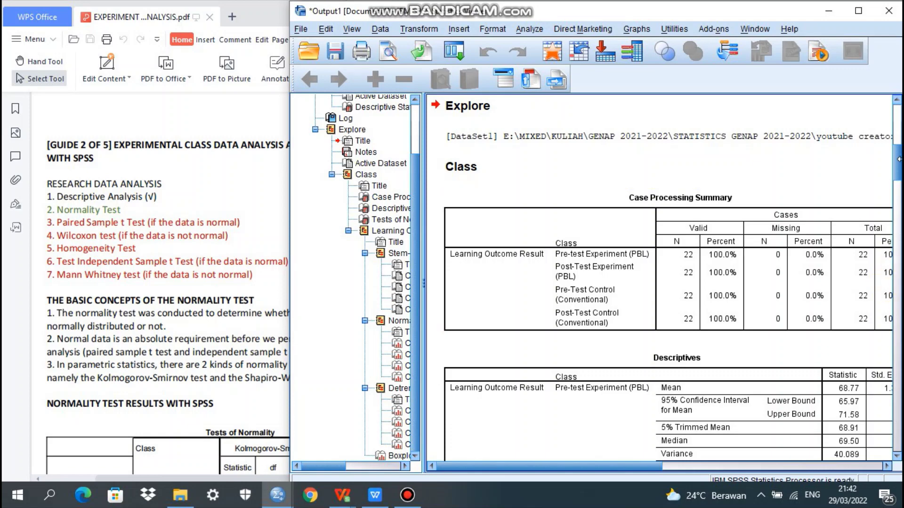
drag(899, 159, 899, 264)
click(781, 393)
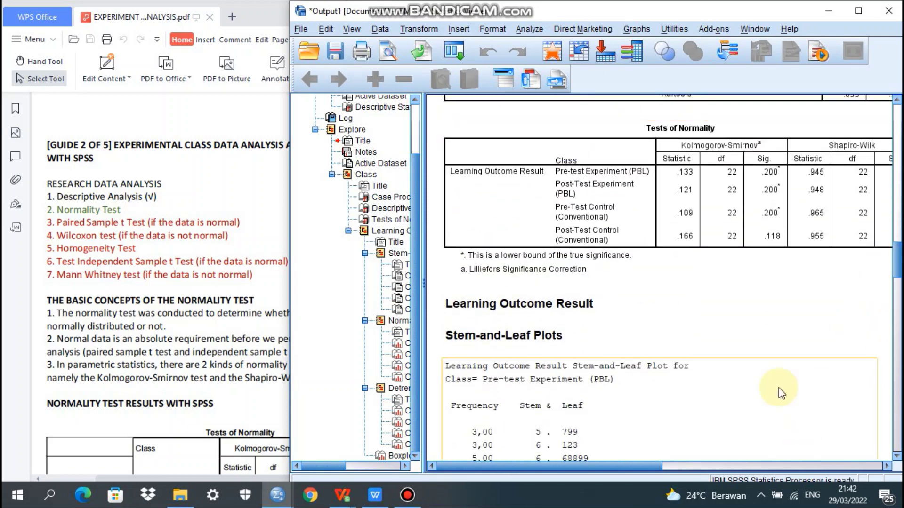
drag(645, 463, 665, 466)
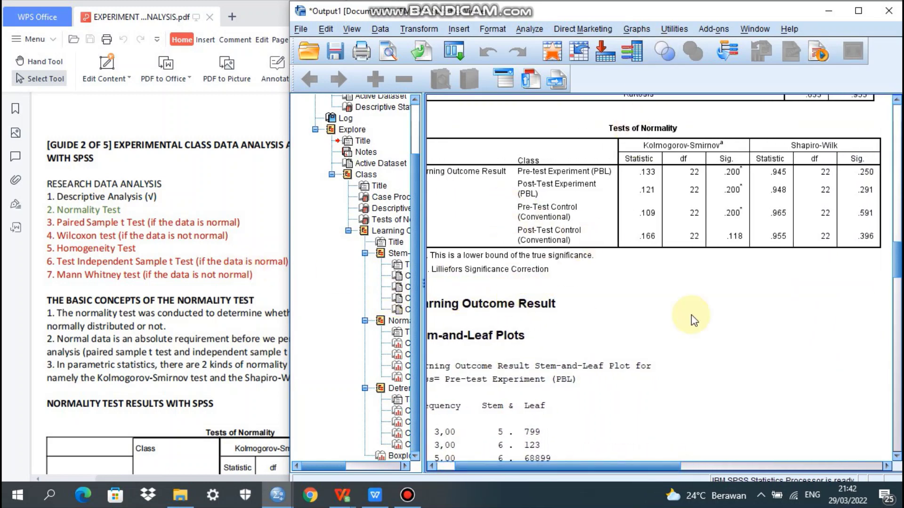
mouse_move(631, 469)
mouse_down()
mouse_move(611, 472)
mouse_move(644, 470)
mouse_up()
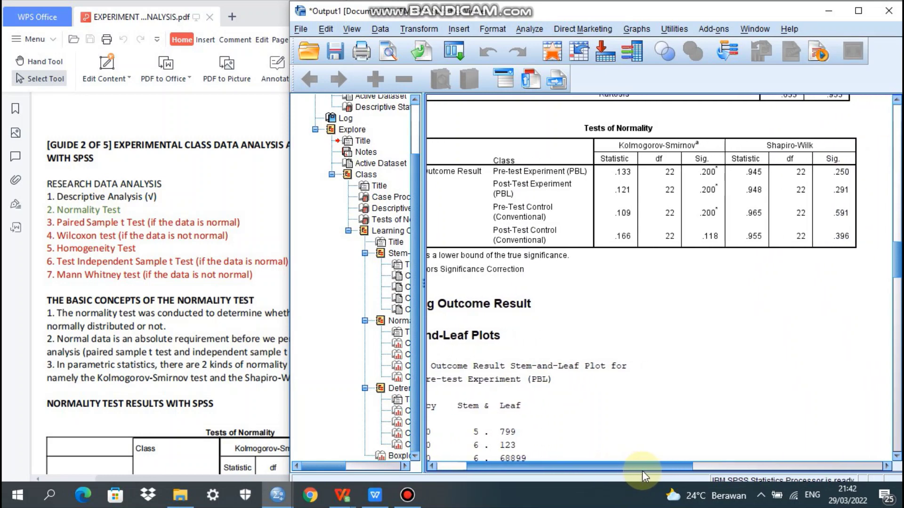
click(523, 132)
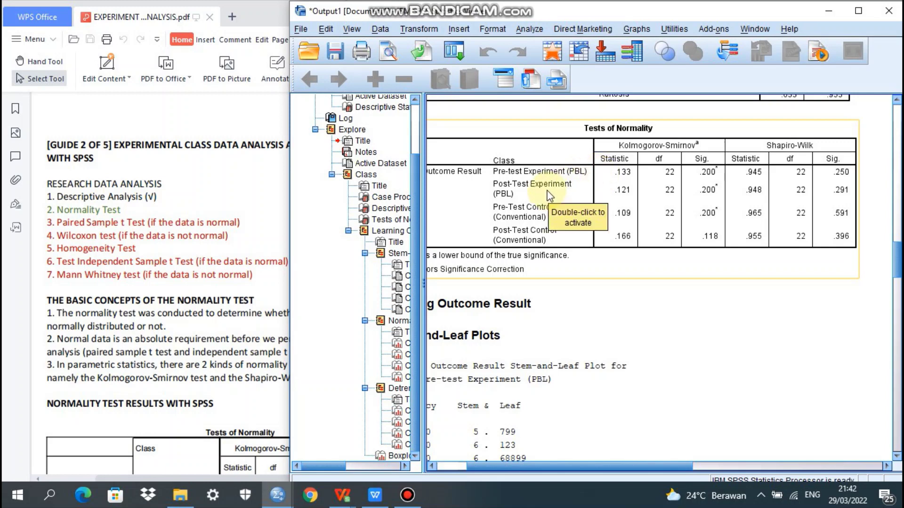
click(870, 179)
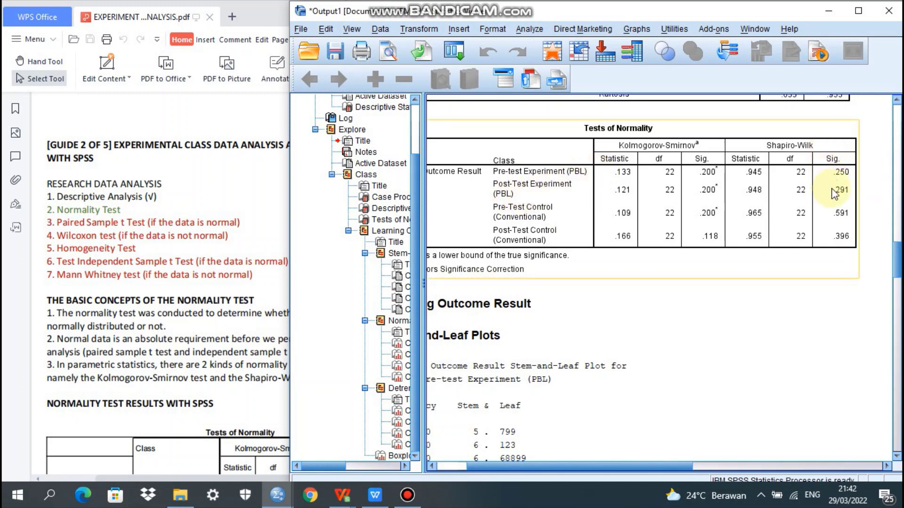
click(759, 136)
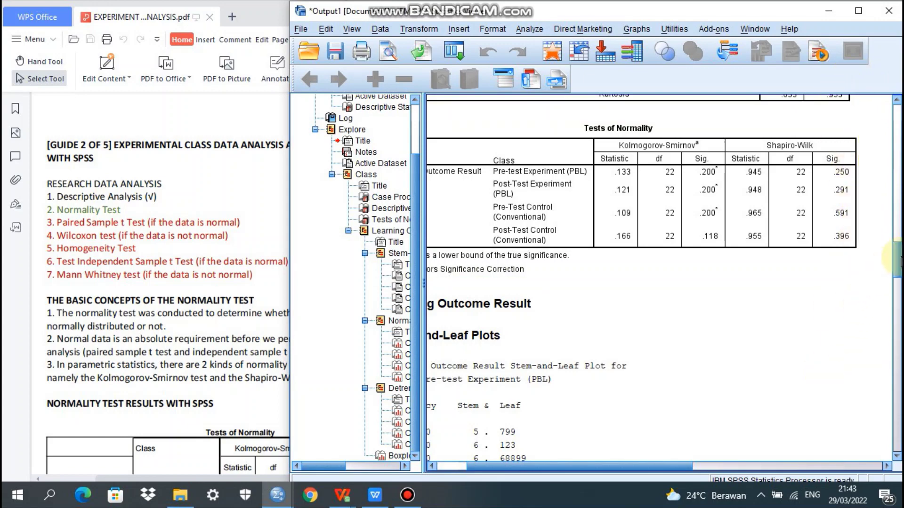
- Examine the Normal Q-Q Plot of Learning Outcome Result for the Post-Test Control (Conventional) class
drag(897, 265, 888, 353)
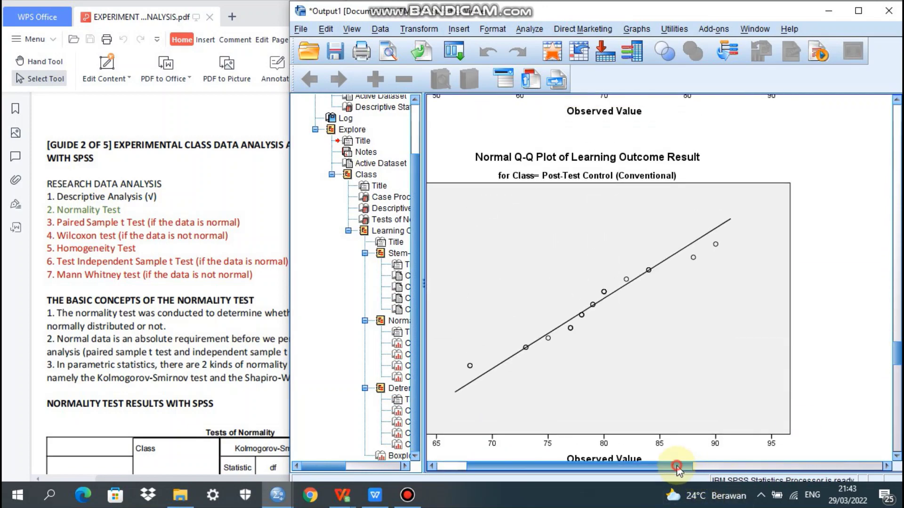
drag(678, 467, 643, 473)
click(830, 193)
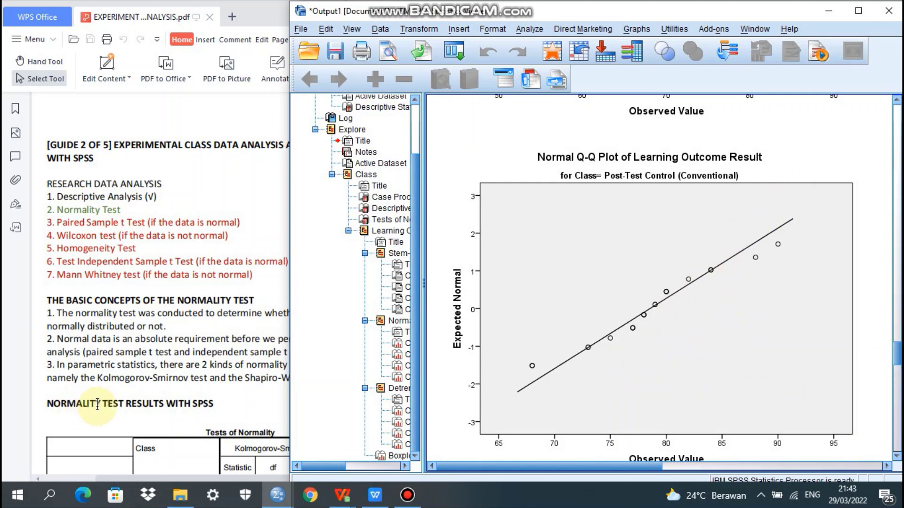
- Switch to the PDF guide in WPS and compare its normality test results table with the Normality Test Interpretation section
click(150, 329)
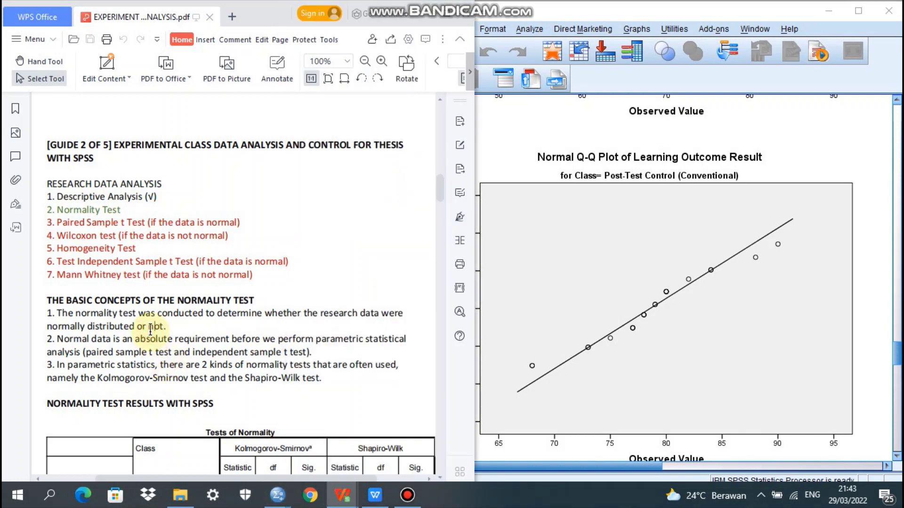
click(480, 393)
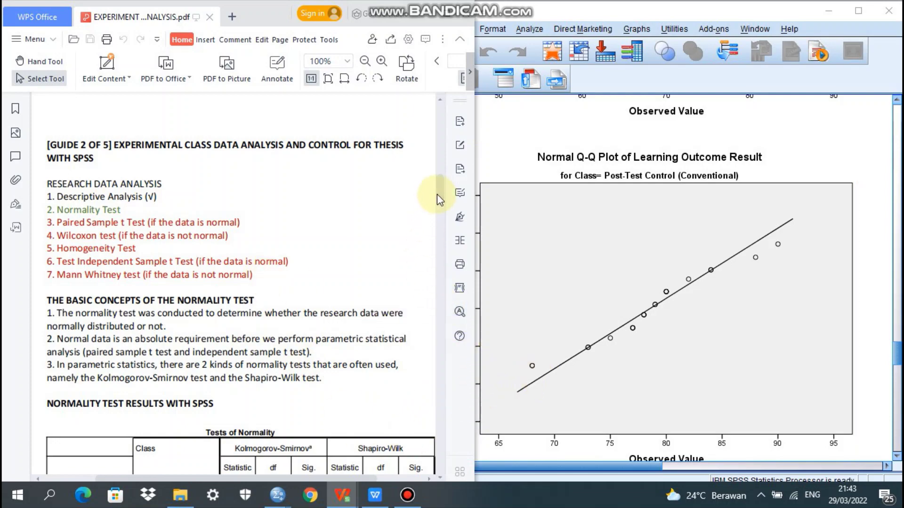
scroll(424, 207, down, 6)
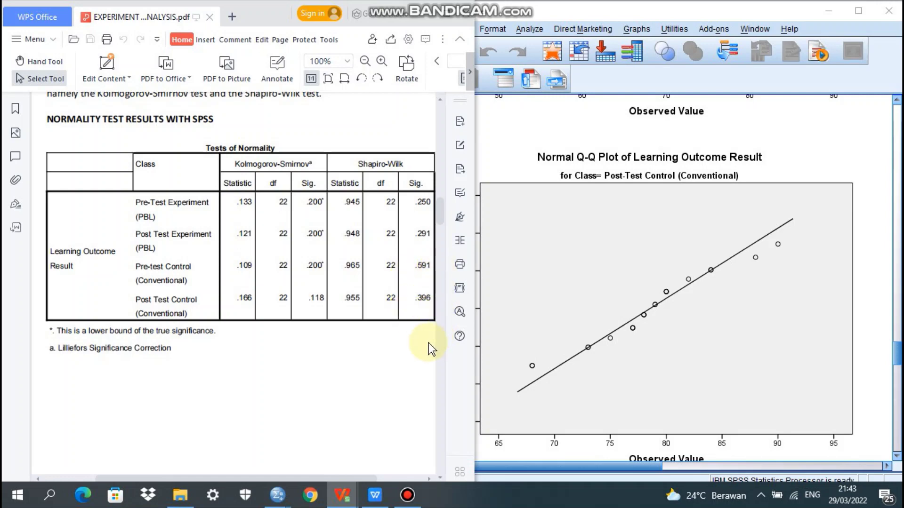
drag(443, 210, 443, 237)
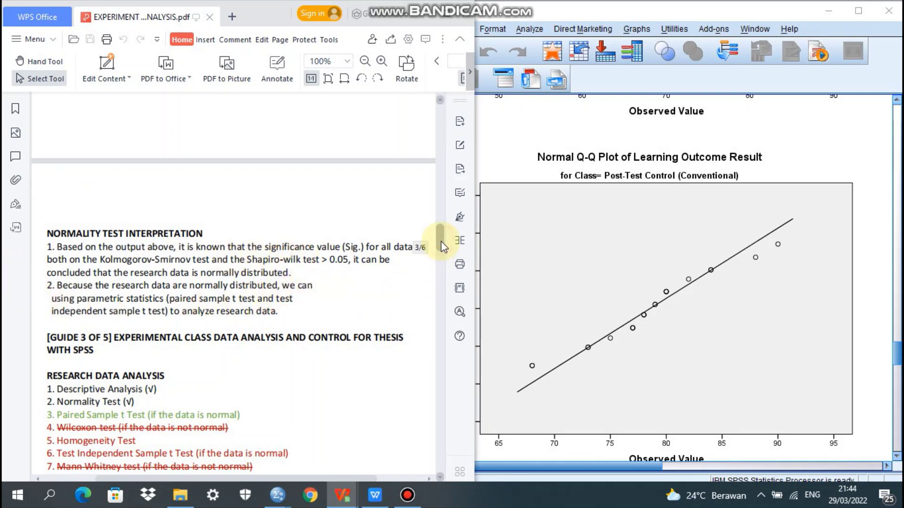
drag(442, 245, 445, 222)
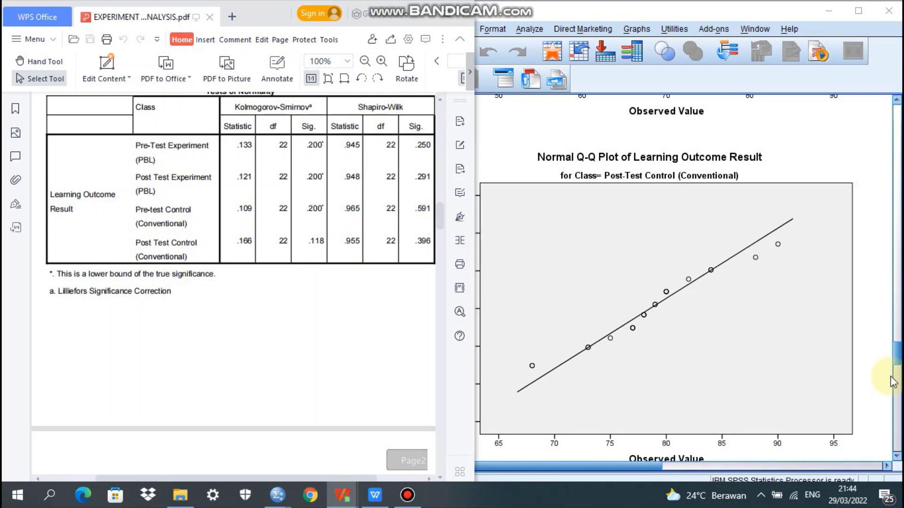
- Return to the SPSS output and recheck the Sig. values of all four classes in the Tests of Normality table
click(898, 355)
drag(899, 349, 851, 206)
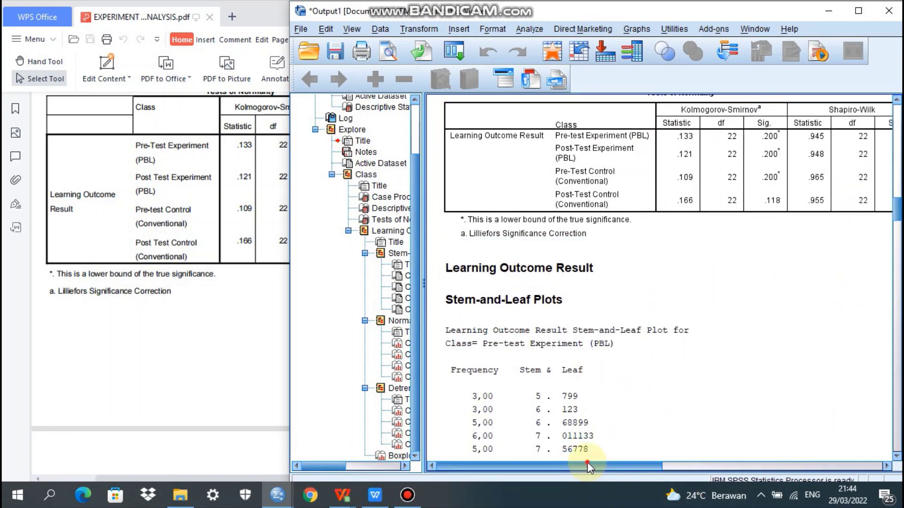
drag(586, 462, 618, 463)
click(742, 133)
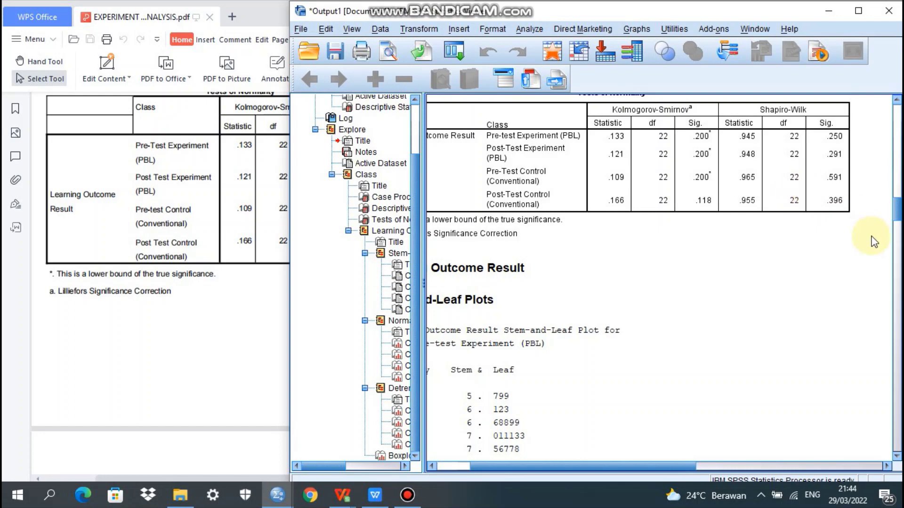
scroll(897, 214, up, 3)
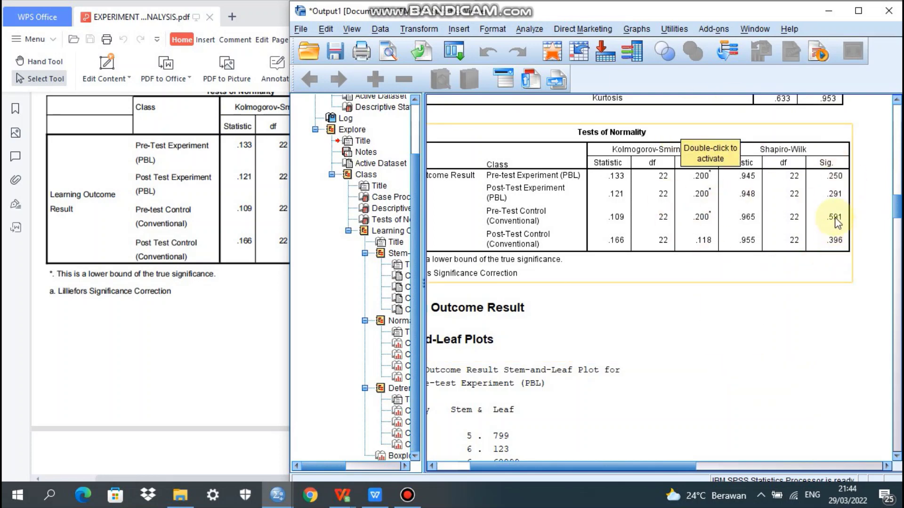
- Switch back to the PDF guide and read the normality interpretation and the Paired Sample T Test basic concepts in guide 3
click(130, 352)
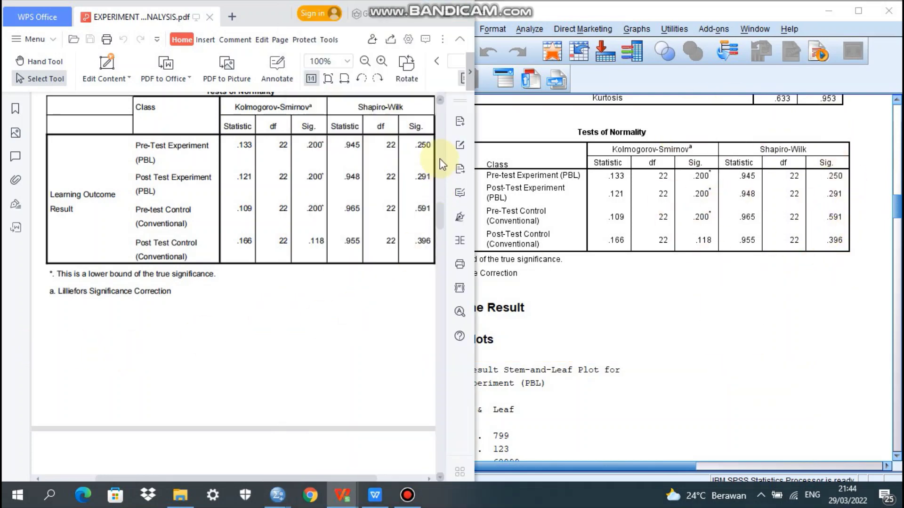
scroll(445, 231, down, 10)
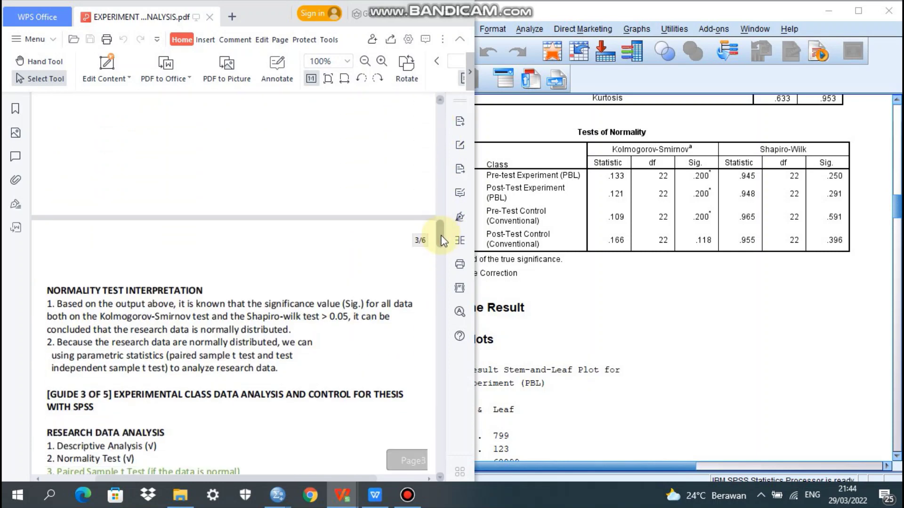
drag(446, 250, 447, 254)
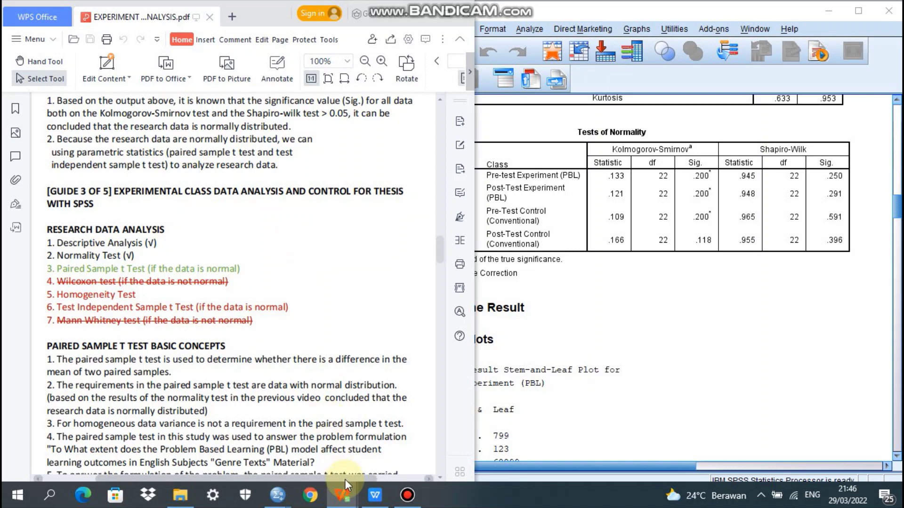
- Switch to the SPSS Data Editor and start a Paired-Samples T Test
mouse_move(276, 498)
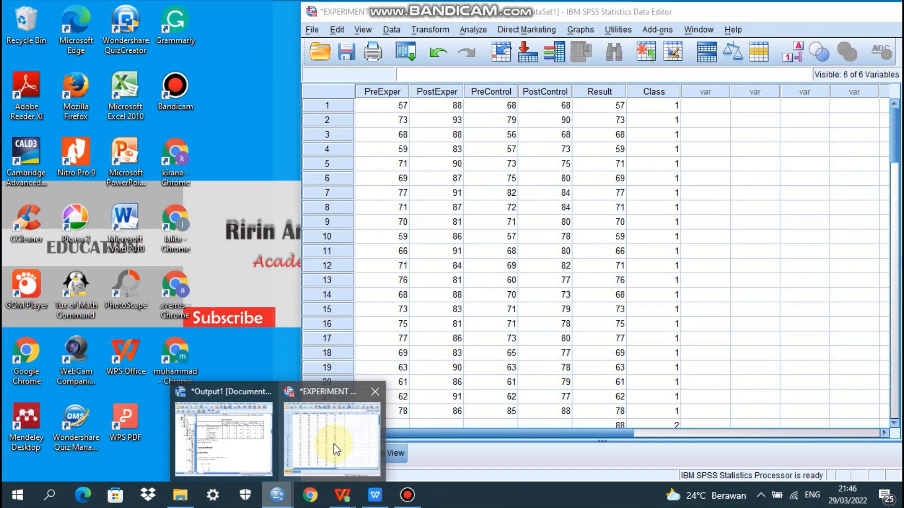
click(333, 445)
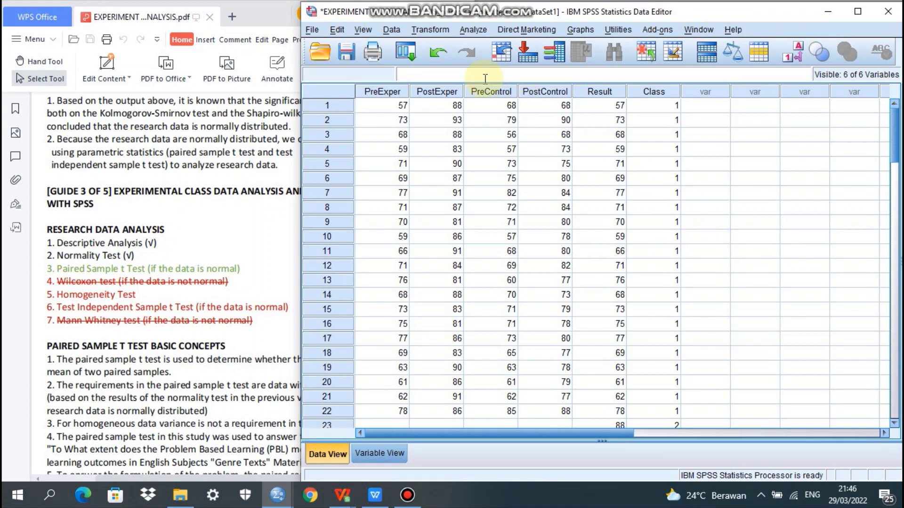
click(468, 30)
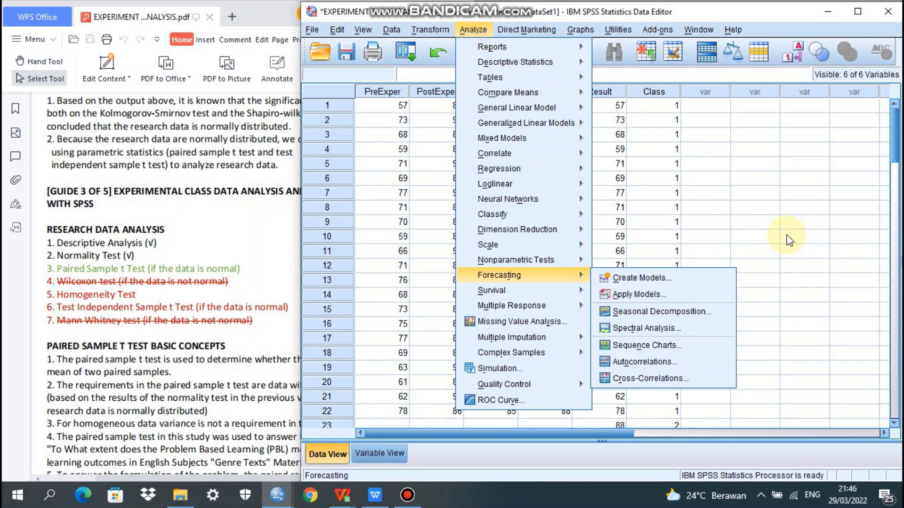
click(803, 238)
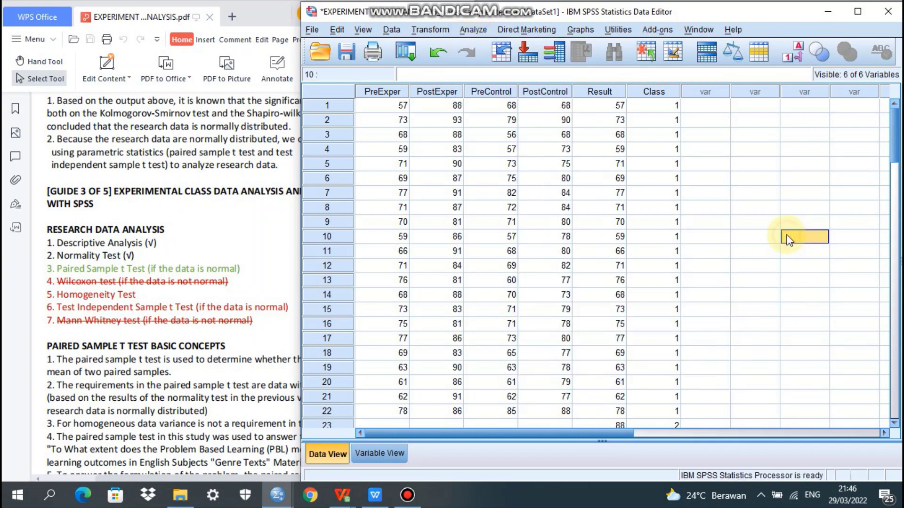
click(468, 30)
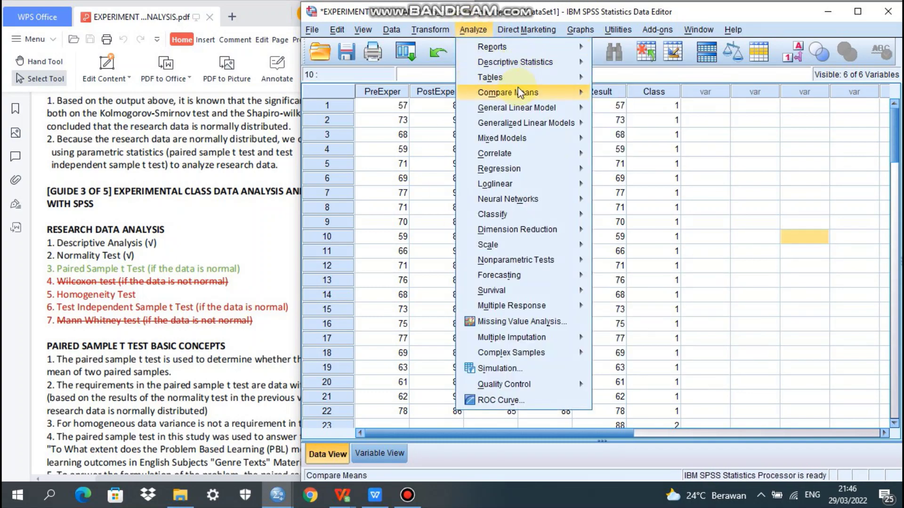
mouse_move(520, 93)
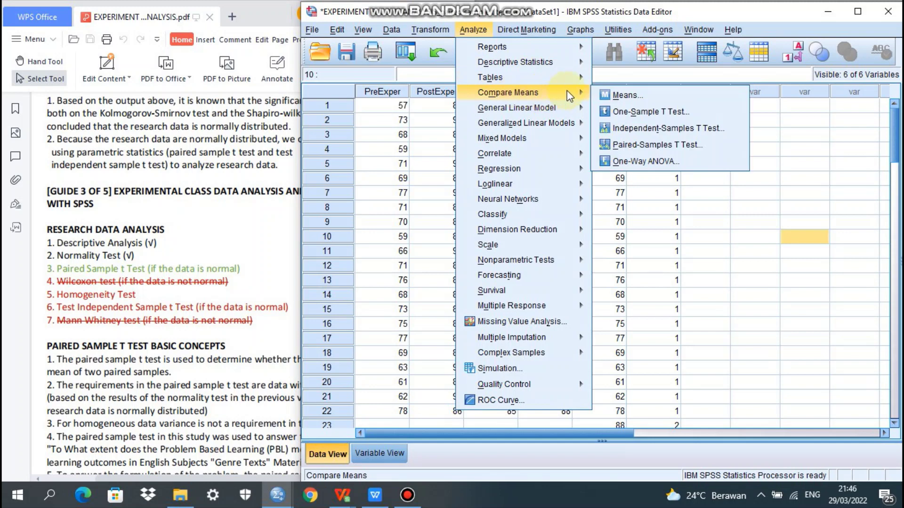
click(651, 144)
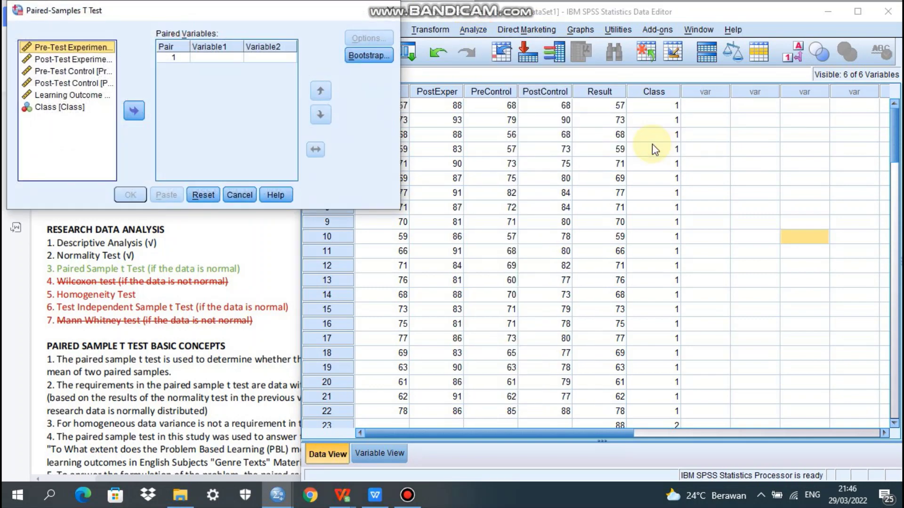
- Define pair 1 of the paired t test with Pre-Test Experiment as Variable1 and Post-Test Experiment as Variable2
click(133, 110)
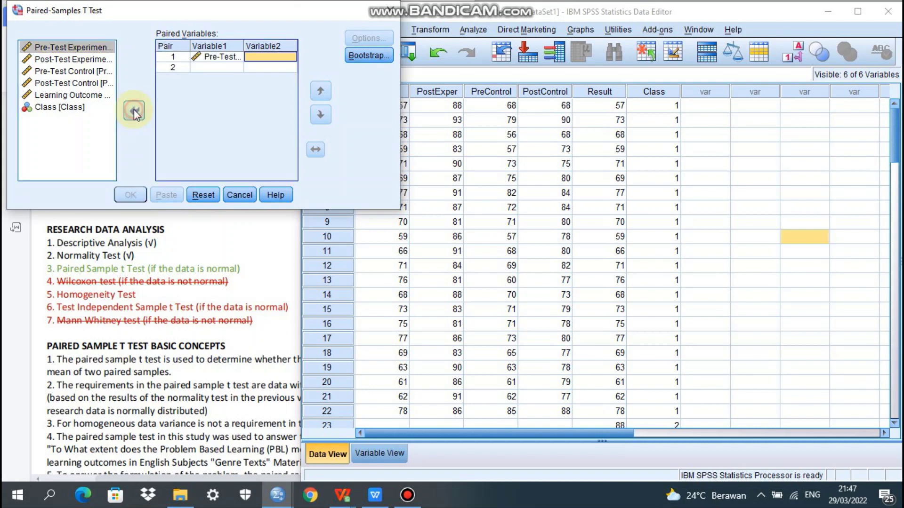
click(69, 60)
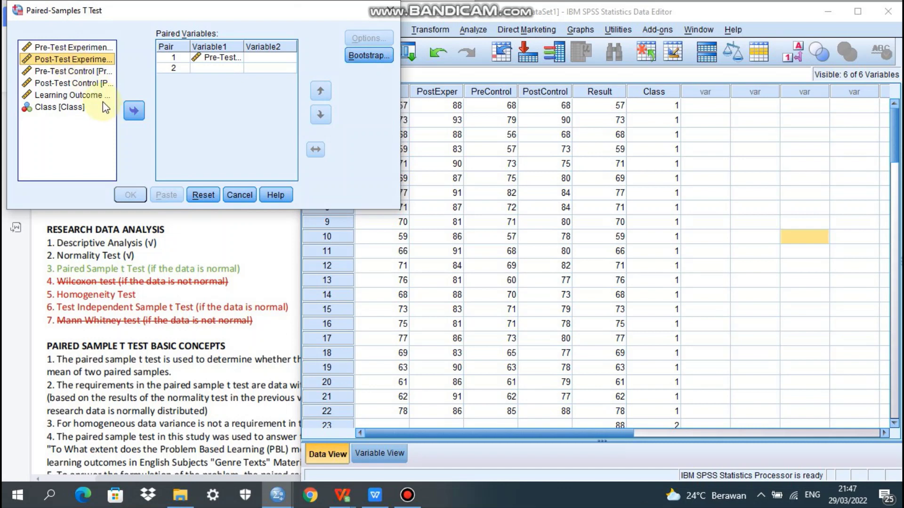
click(134, 112)
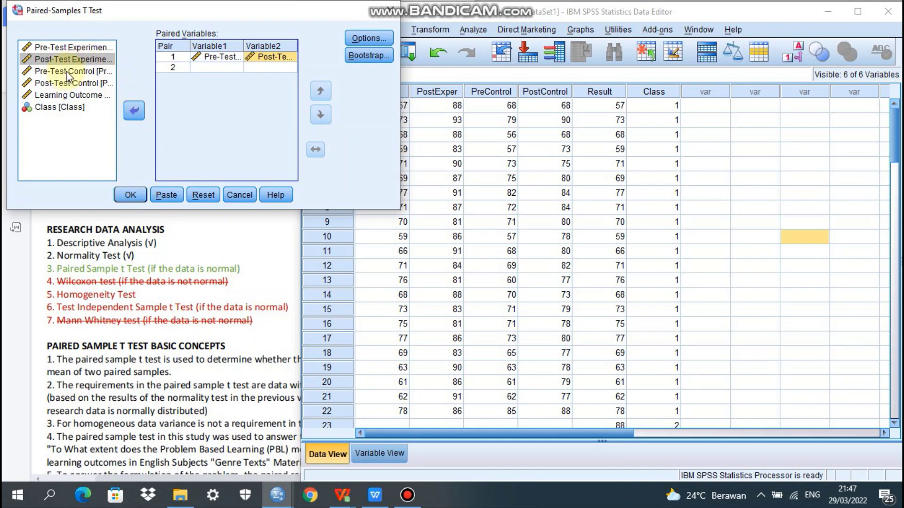
- Define pair 2 of the paired t test with Pre-Test Control as Variable1 and Post-Test Control as Variable2
click(67, 71)
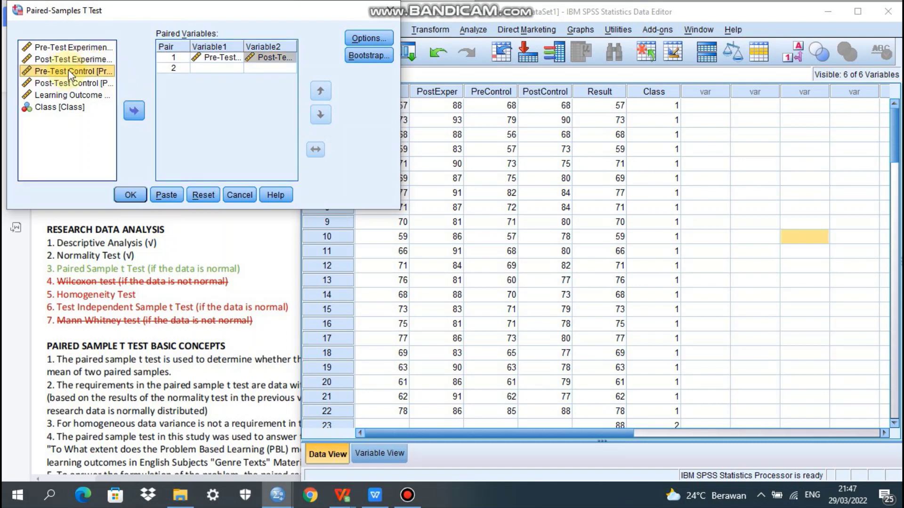
click(142, 109)
click(135, 111)
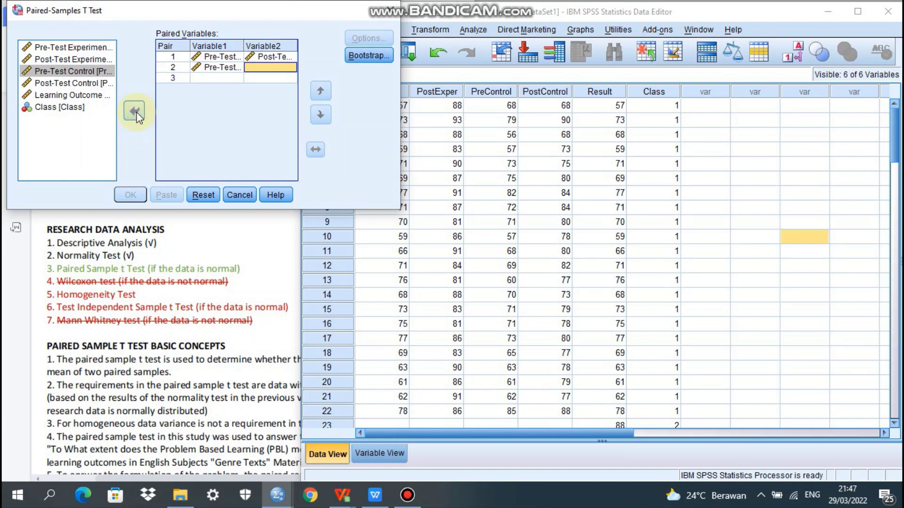
click(78, 82)
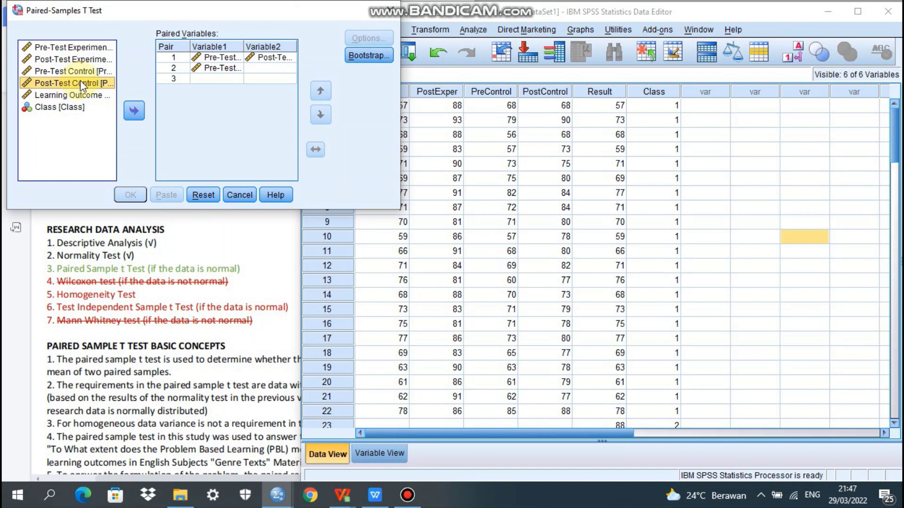
click(134, 111)
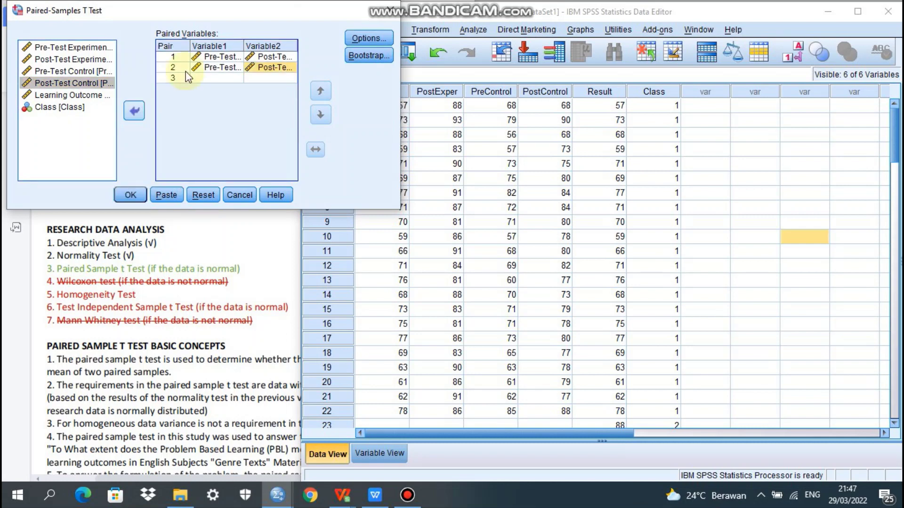
- Keep the 95% confidence interval and exclusion of cases analysis by analysis, and run the paired-samples t test
click(363, 39)
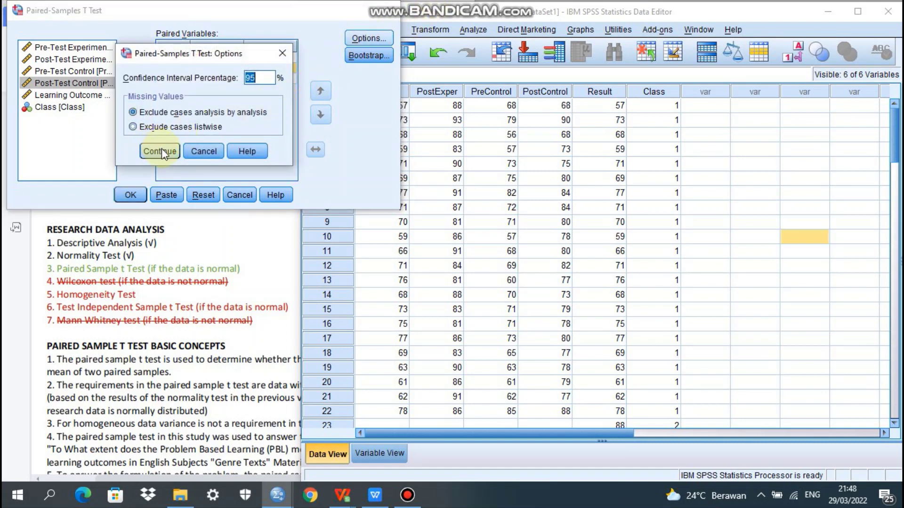
click(161, 151)
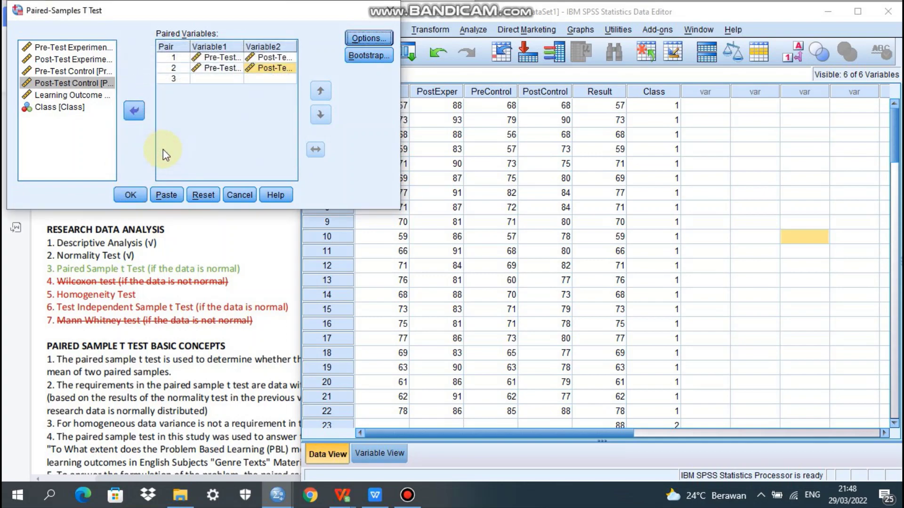
click(130, 195)
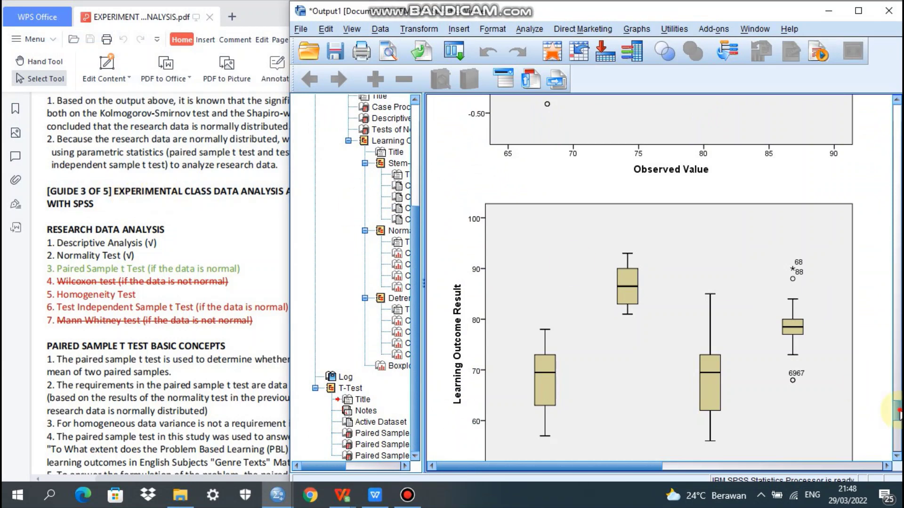
- Examine the T-Test output tables, especially the t, df and Sig. (2-tailed) values of both pairs in Paired Samples Test
drag(899, 414, 898, 443)
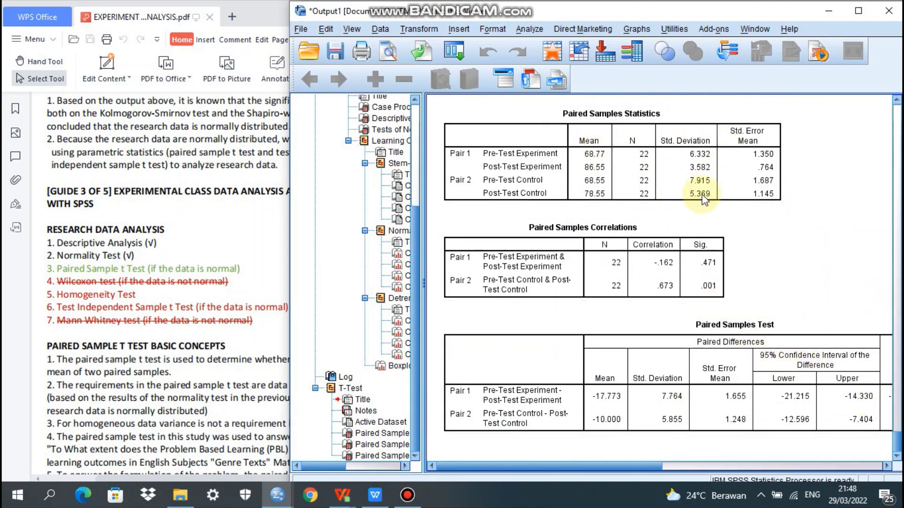
click(627, 339)
click(506, 447)
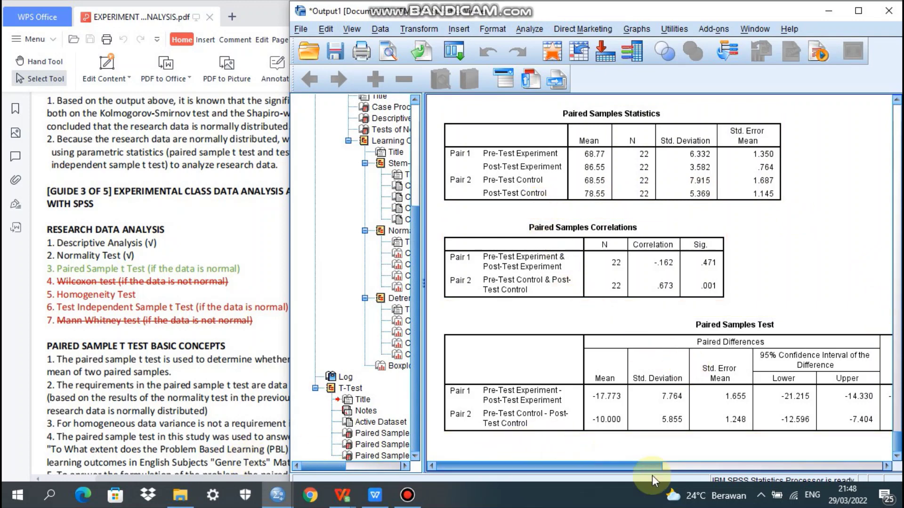
drag(602, 463, 693, 478)
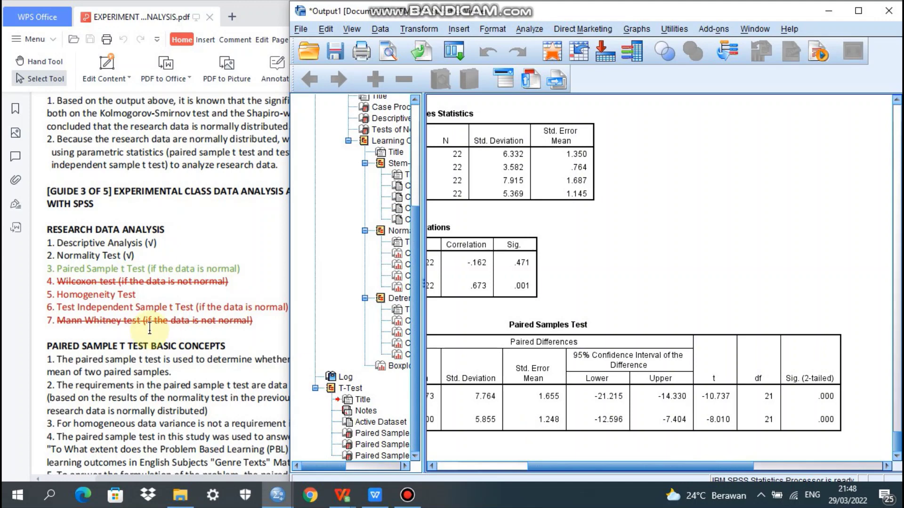
click(174, 379)
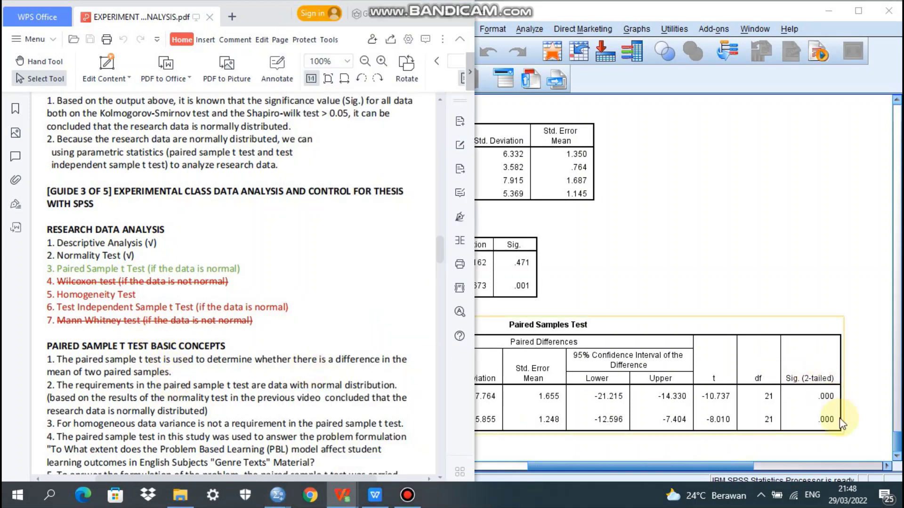
click(841, 452)
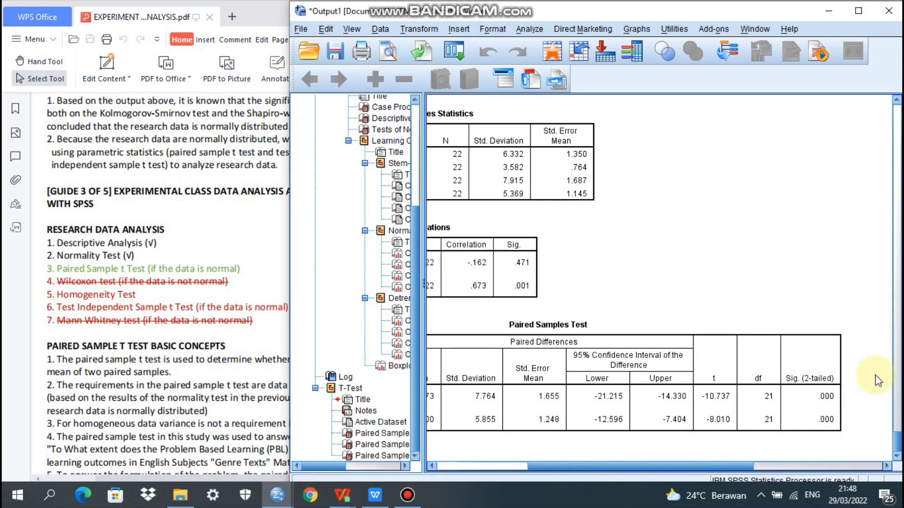
click(822, 398)
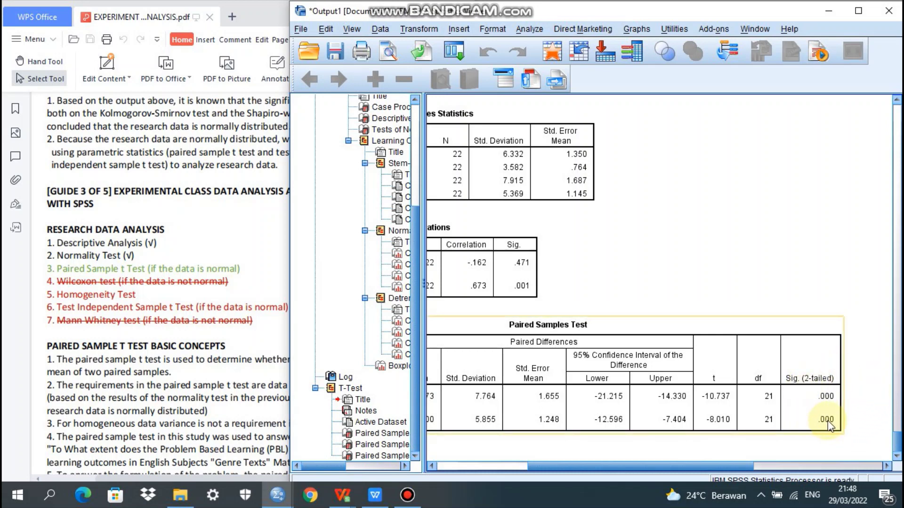
click(857, 402)
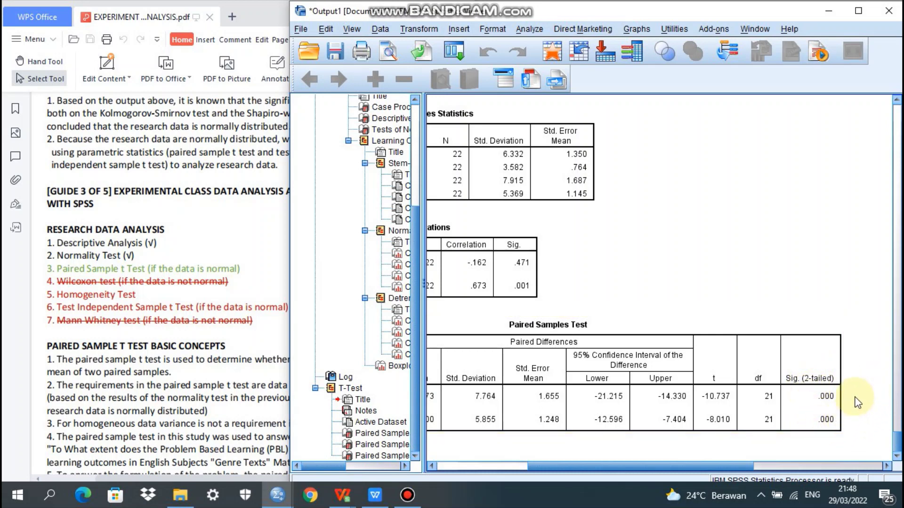
drag(621, 470, 600, 470)
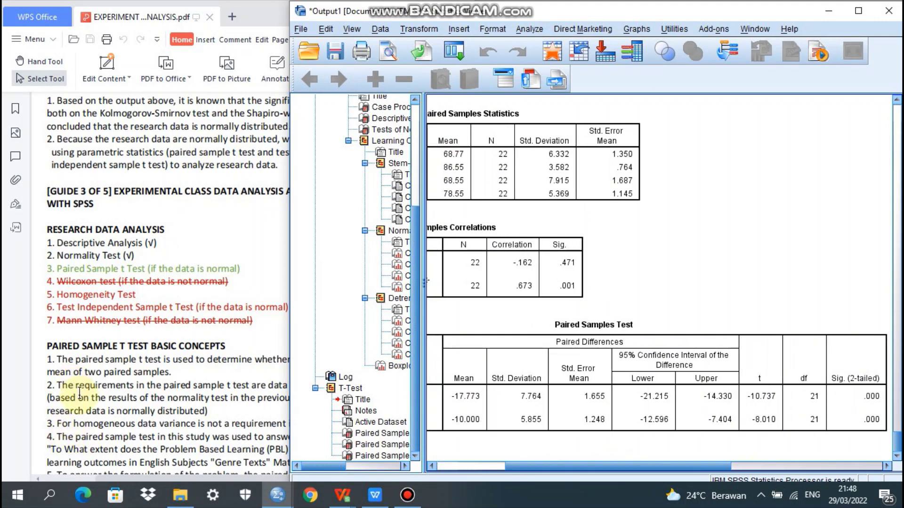
- Switch to the PDF guide and read the paired sample t test results, interpretation, conclusion and description statistics
click(79, 396)
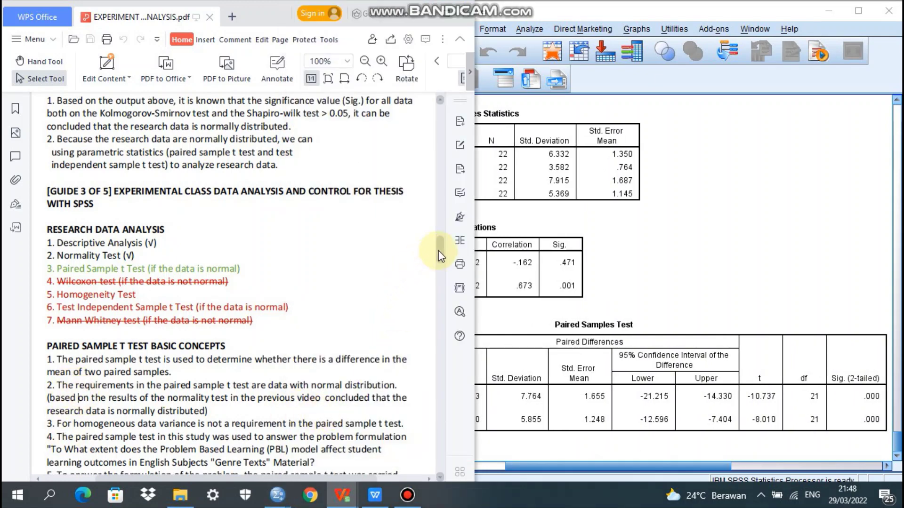
drag(438, 250, 442, 263)
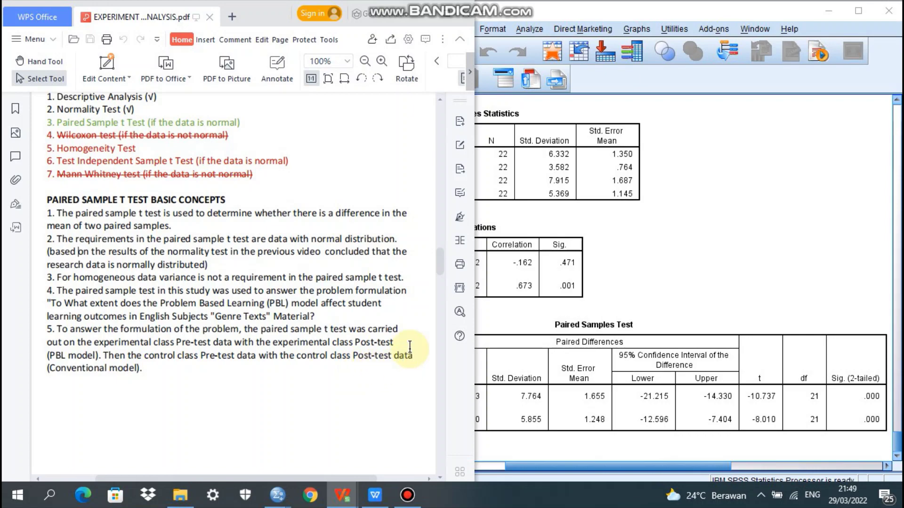
drag(442, 271, 446, 309)
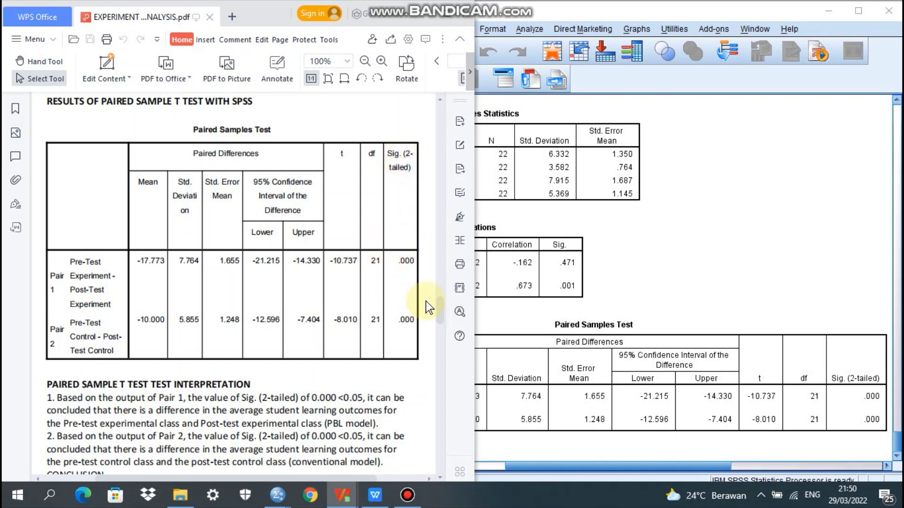
scroll(447, 313, down, 3)
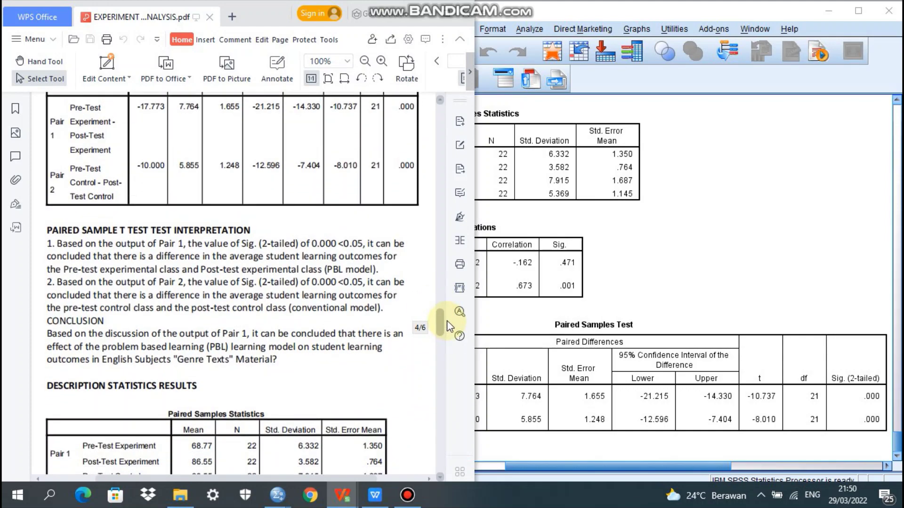
scroll(450, 320, up, 2)
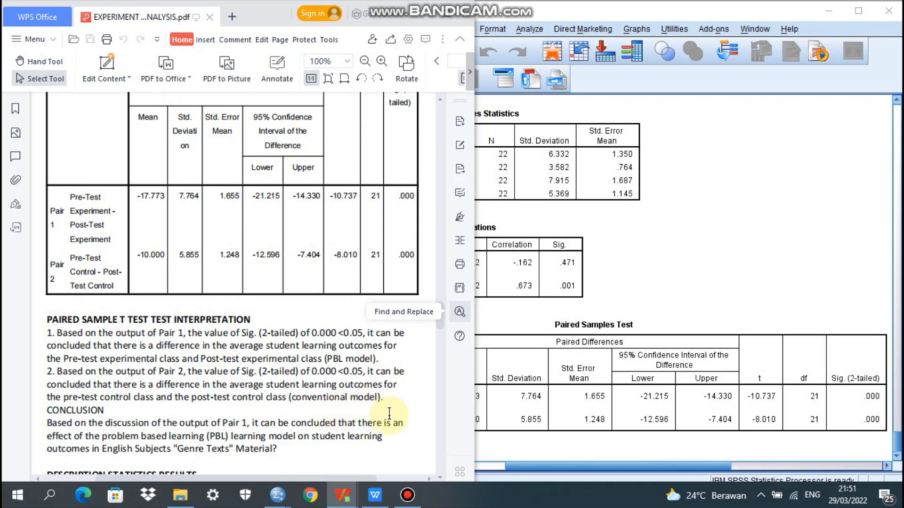
click(441, 313)
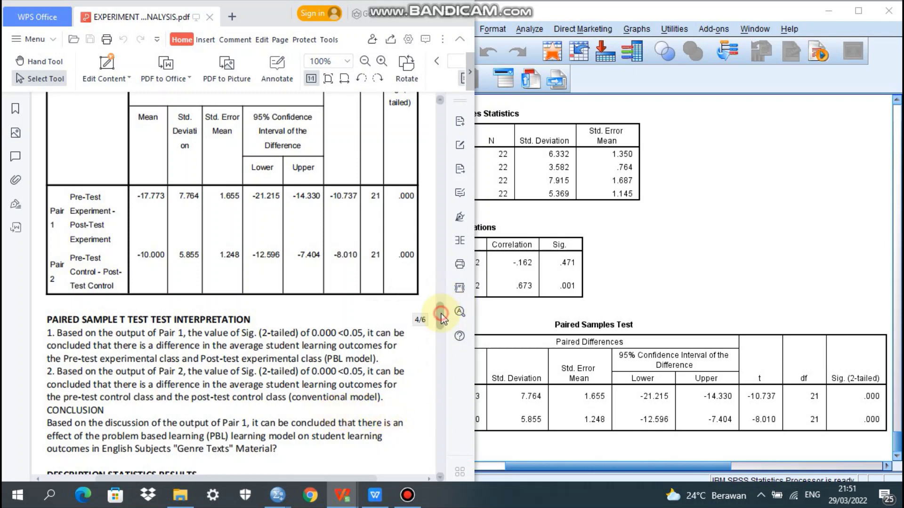
scroll(438, 316, down, 4)
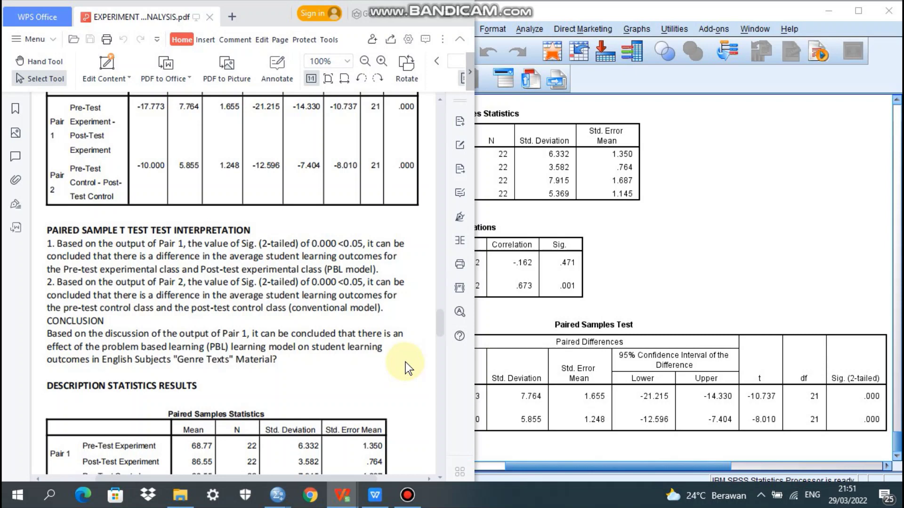
drag(440, 323, 442, 340)
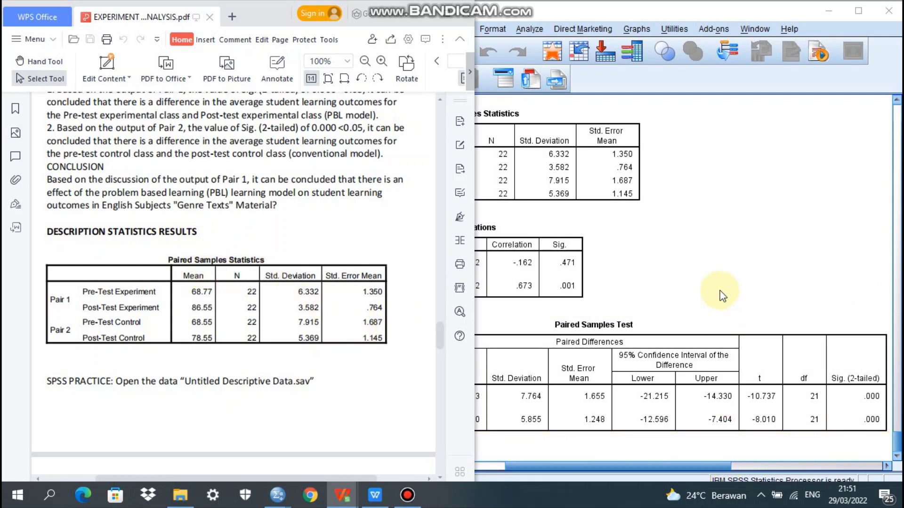
- Review the Paired Samples Statistics in the SPSS output, and return to the PDF guide's t test interpretation and descriptive results
click(714, 302)
drag(670, 467, 606, 473)
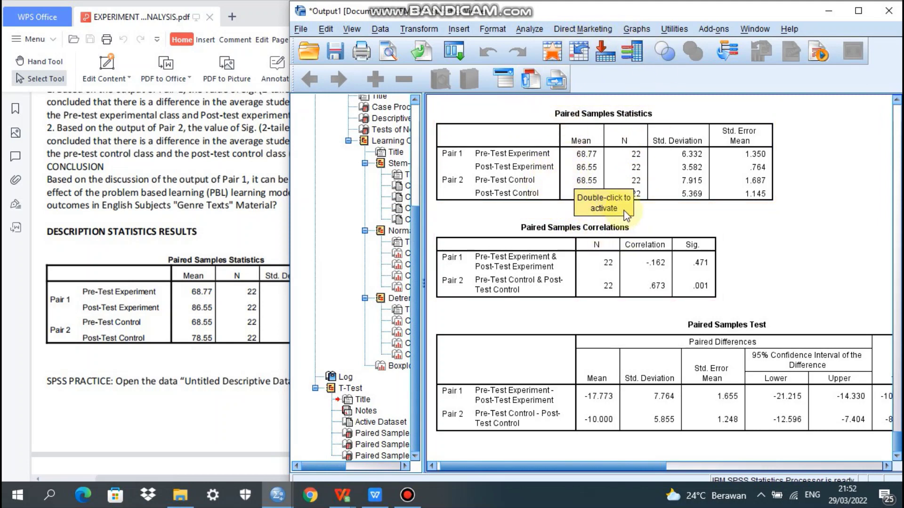
click(134, 366)
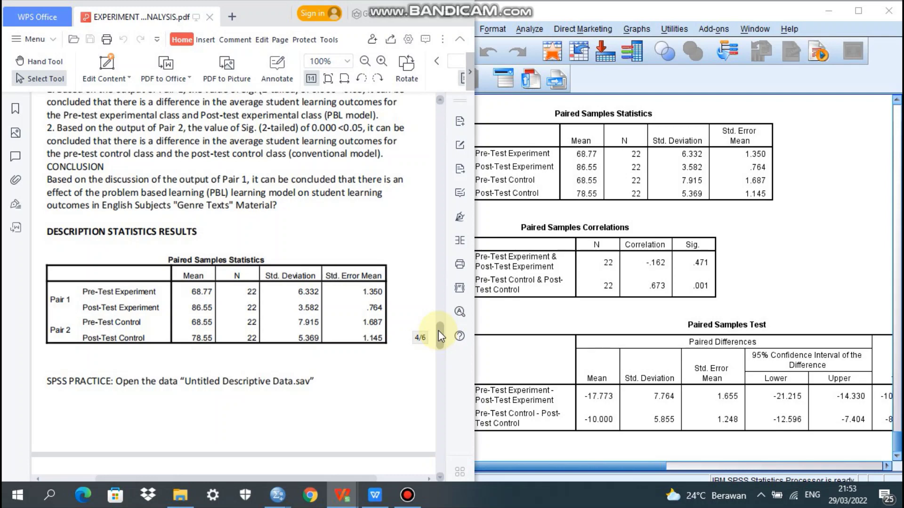
mouse_move(439, 331)
mouse_down()
mouse_move(439, 318)
mouse_move(439, 327)
mouse_up()
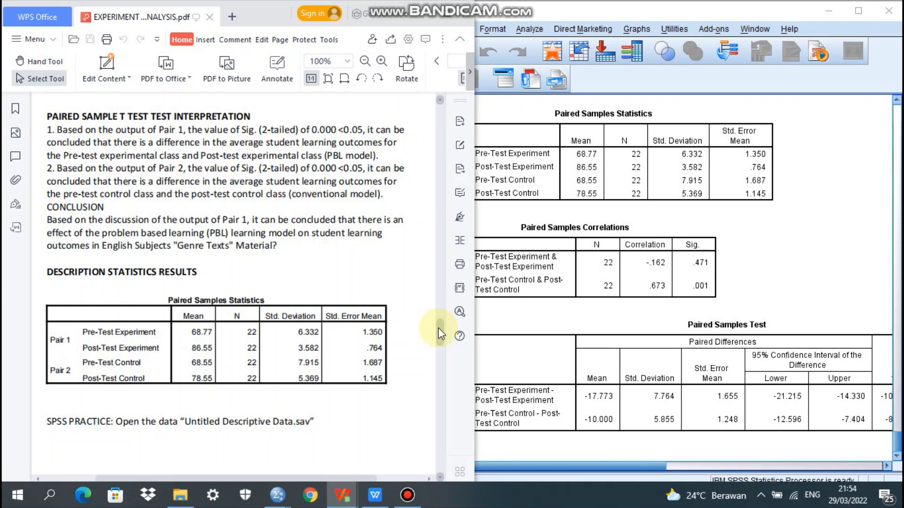